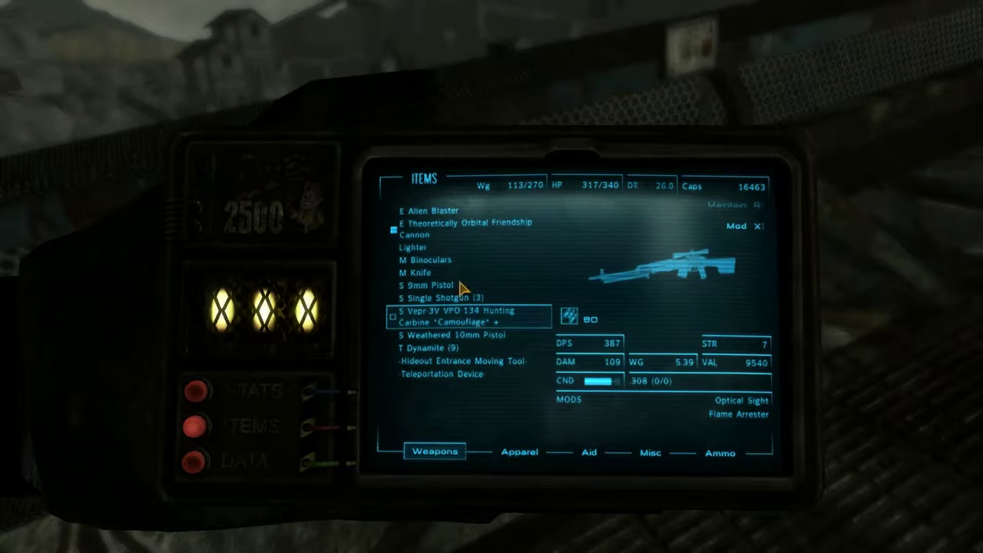
- Use the Teleportation Device, then walk up to the ordering console
left_click(442, 380)
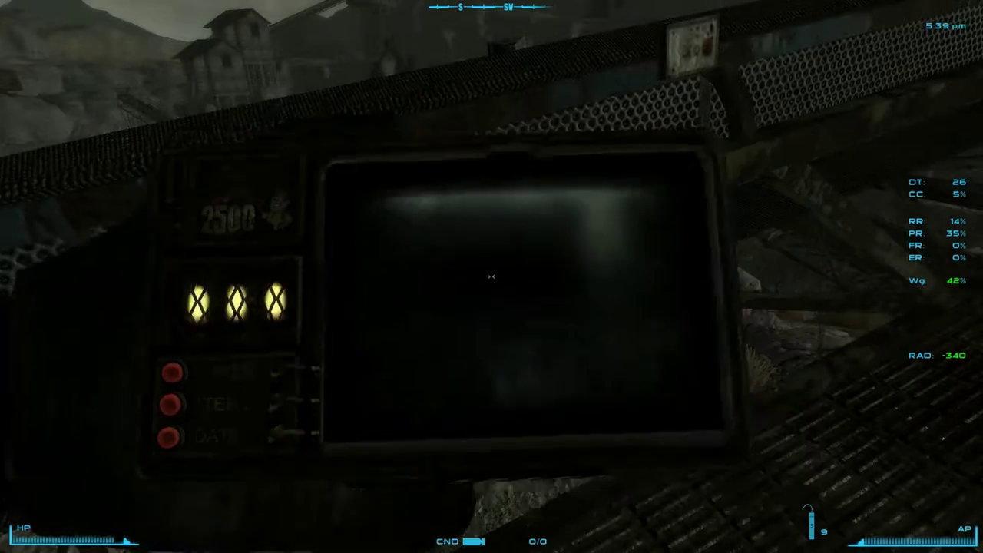
key("w")
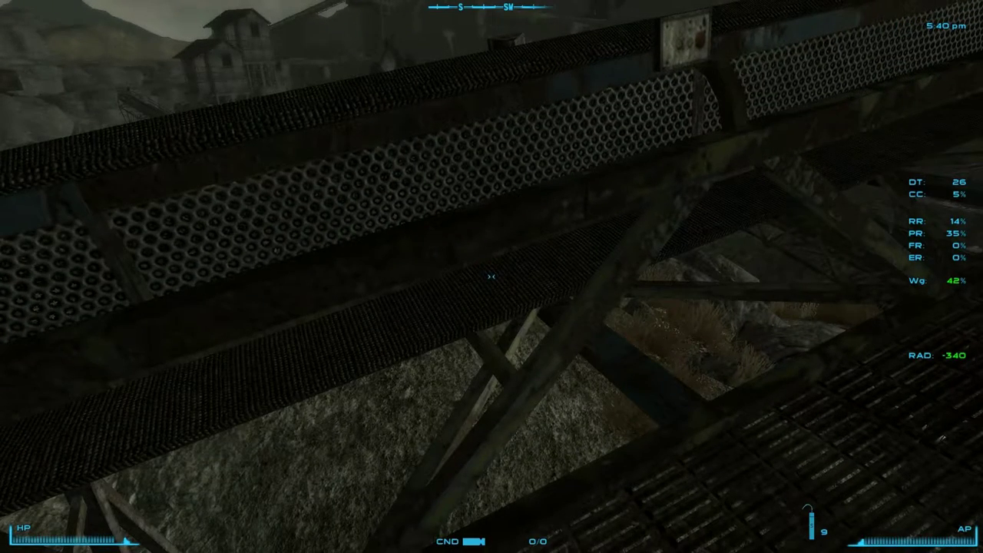
left_click(492, 276)
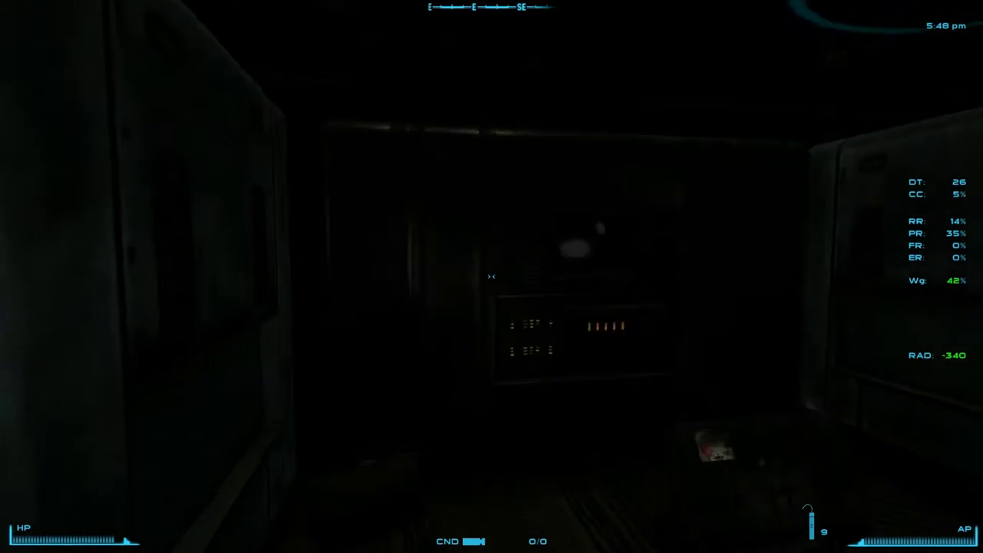
key("e")
key("e")
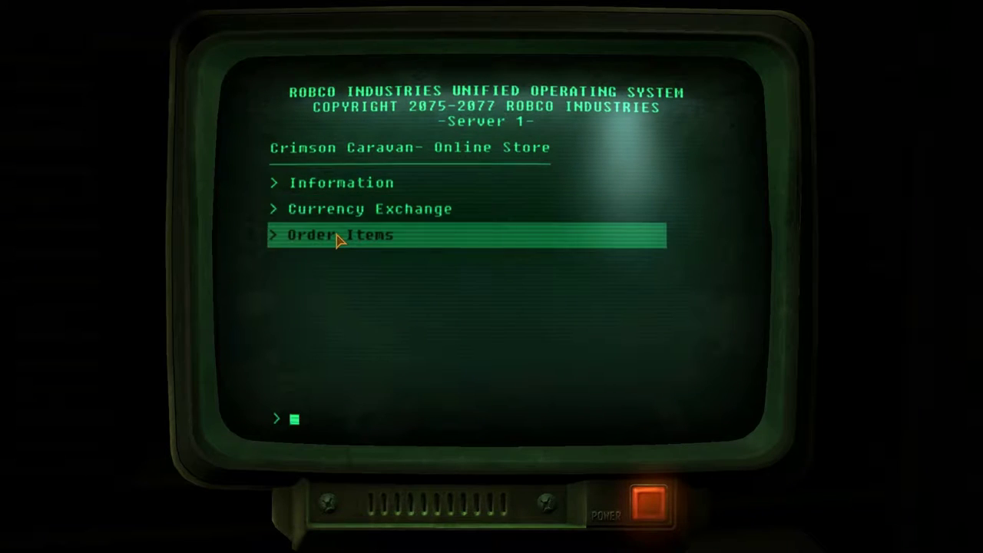
- Order Alien Power Cells from the store's energy ammo listings
left_click(339, 235)
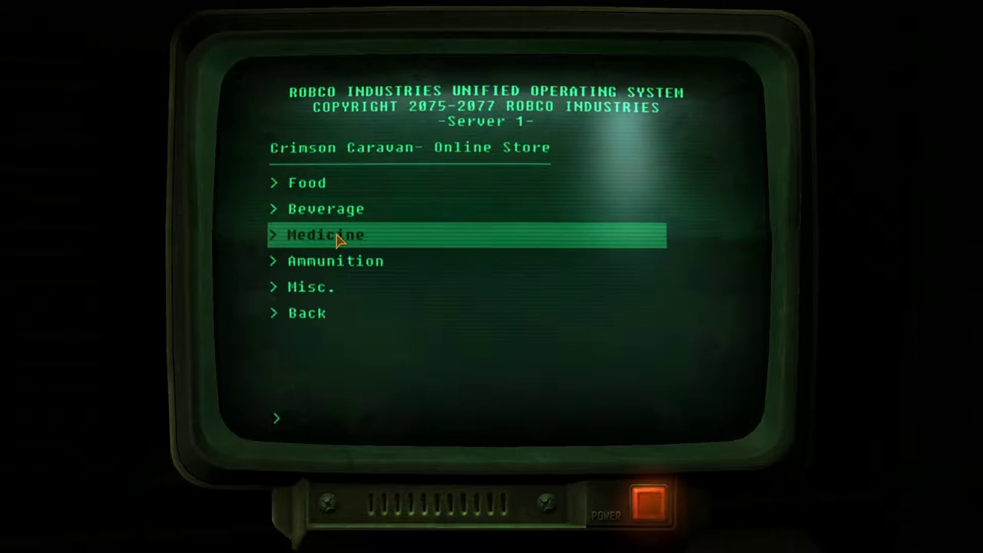
left_click(318, 263)
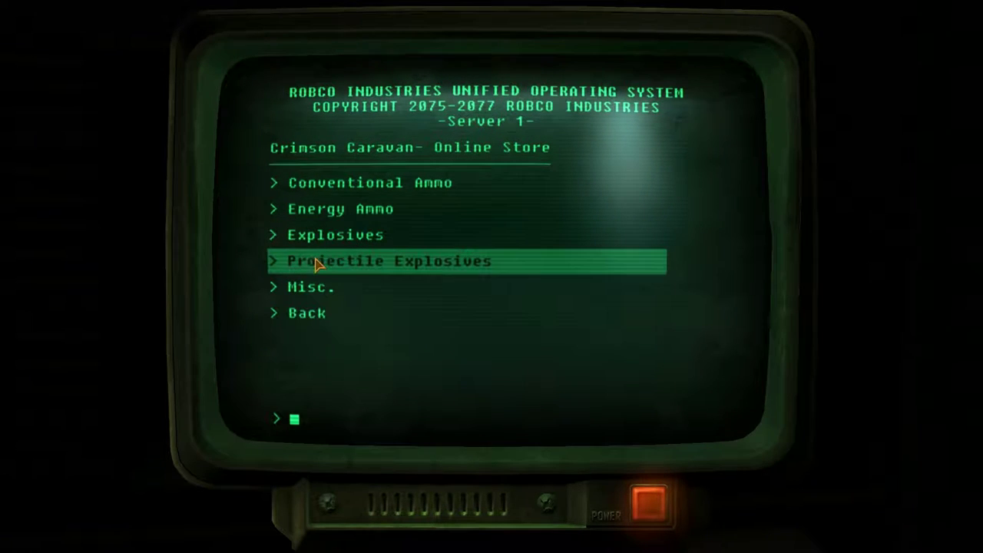
left_click(315, 286)
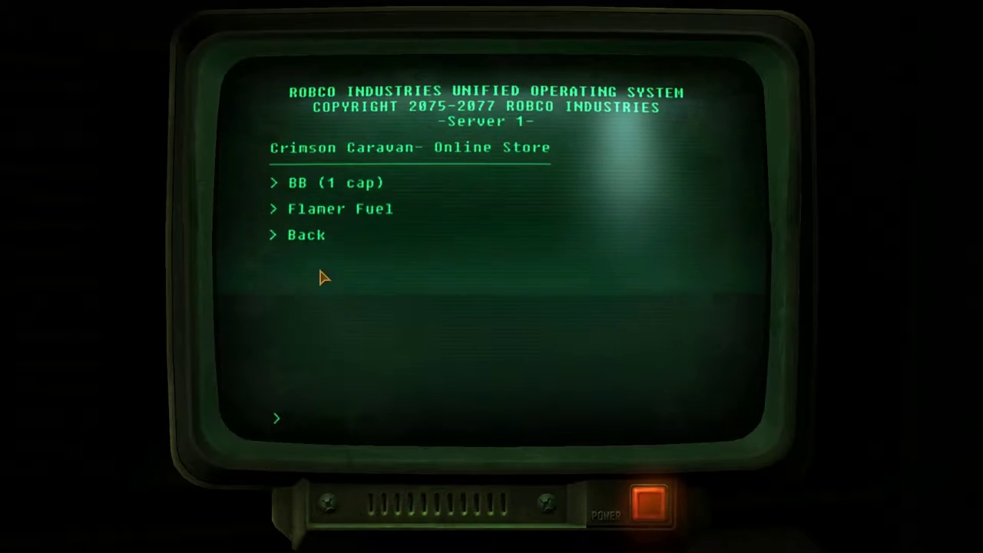
left_click(327, 251)
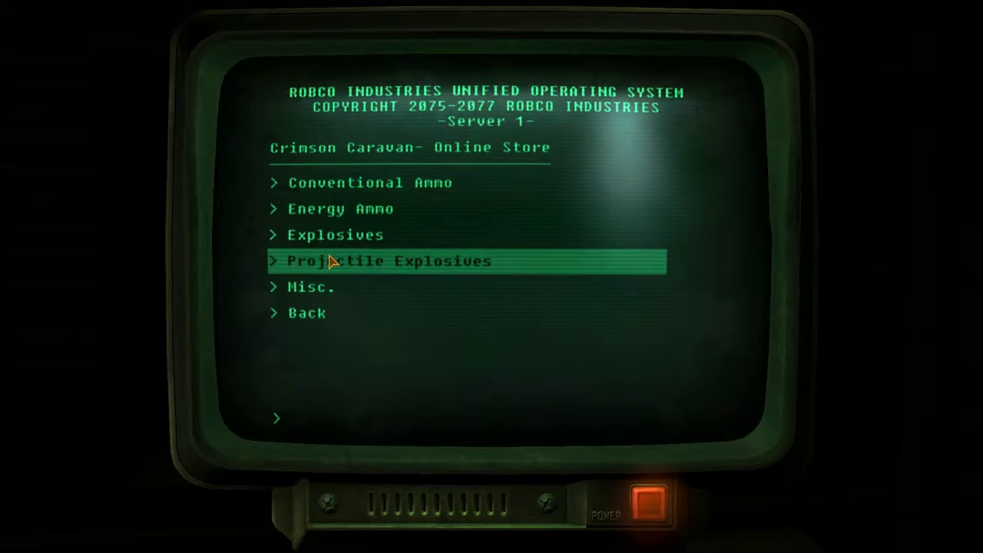
left_click(347, 221)
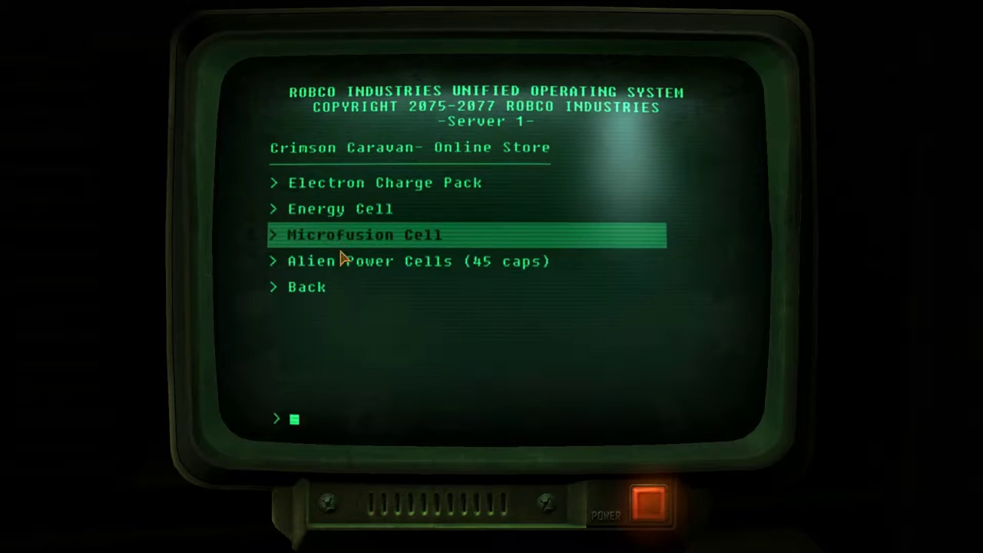
left_click(340, 260)
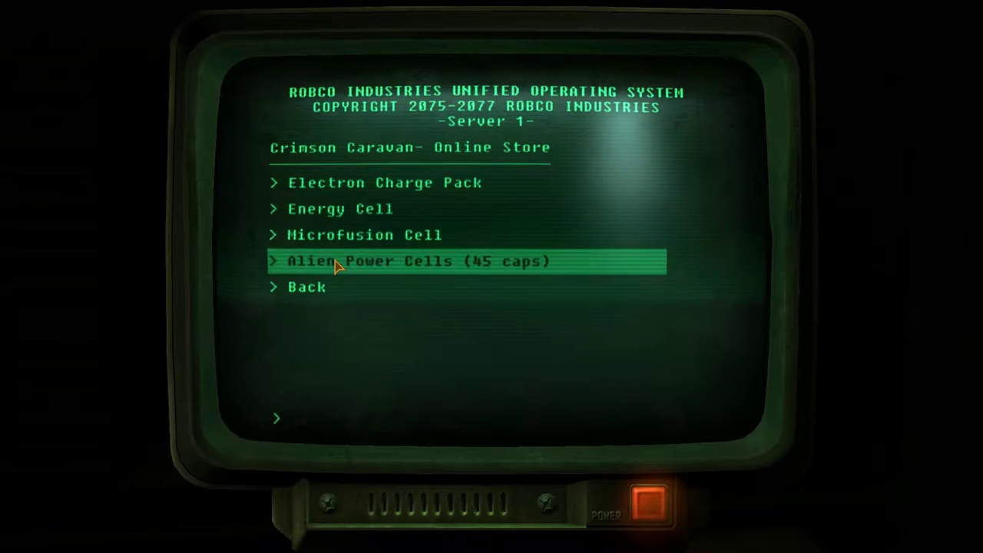
left_click(313, 313)
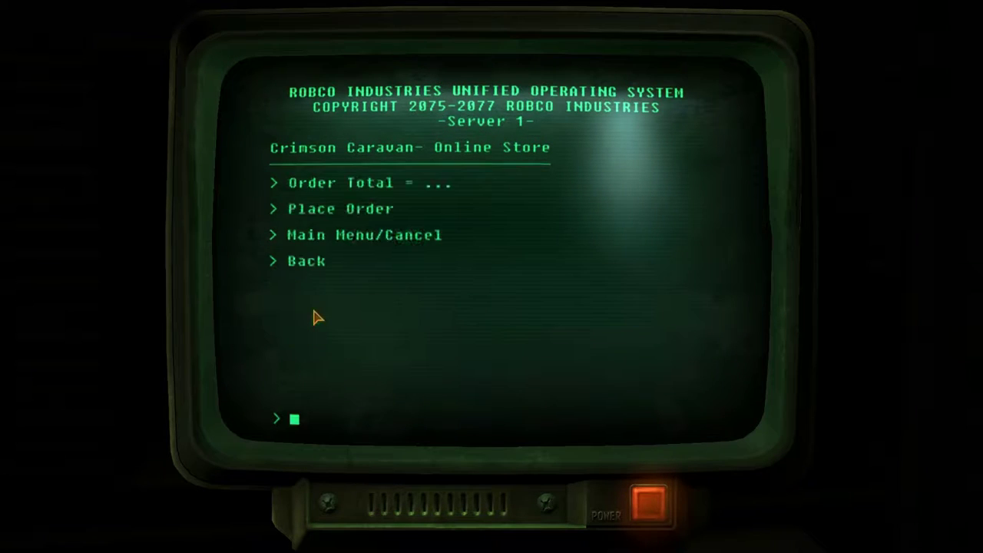
left_click(340, 211)
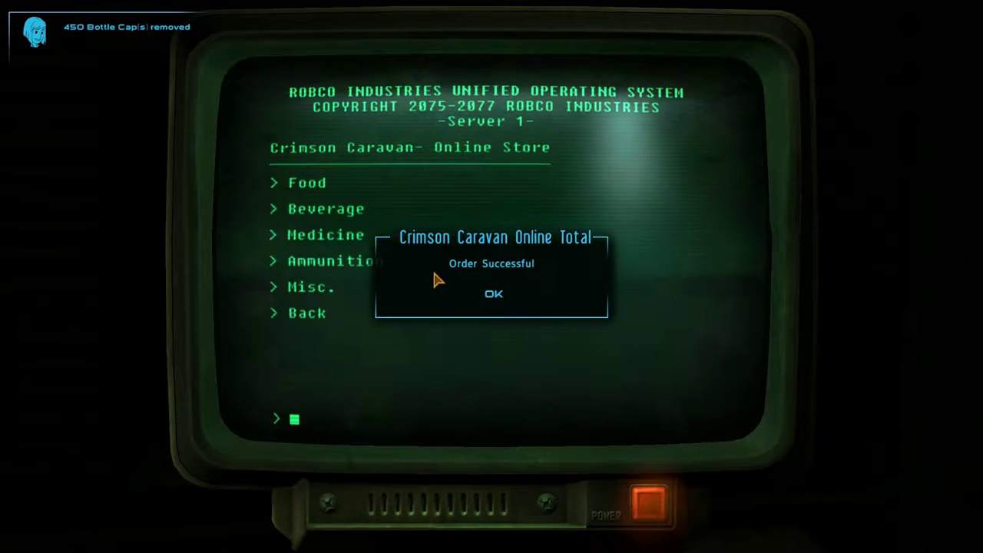
left_click(489, 298)
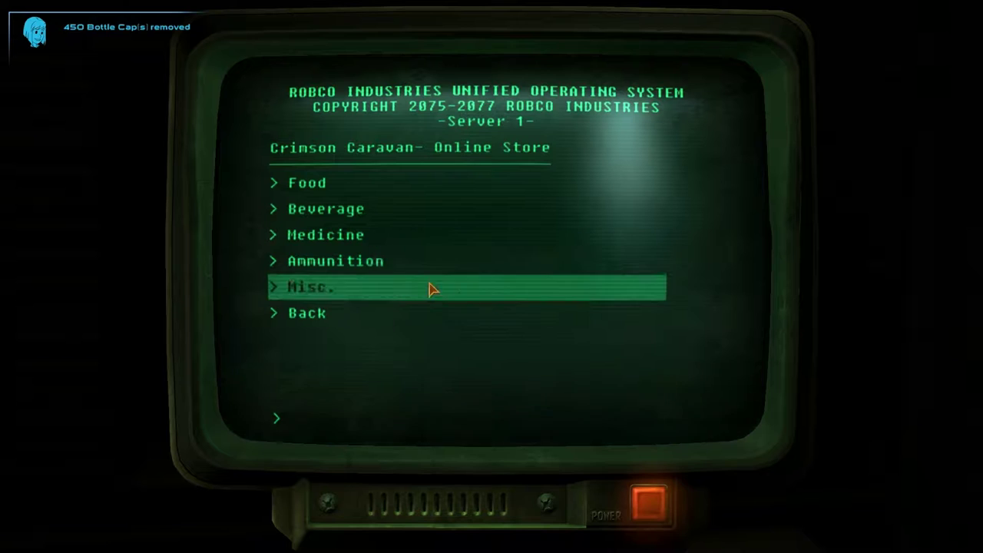
- Place two more Alien Power Cell orders, then return to the energy ammo list
left_click(312, 315)
left_click(360, 215)
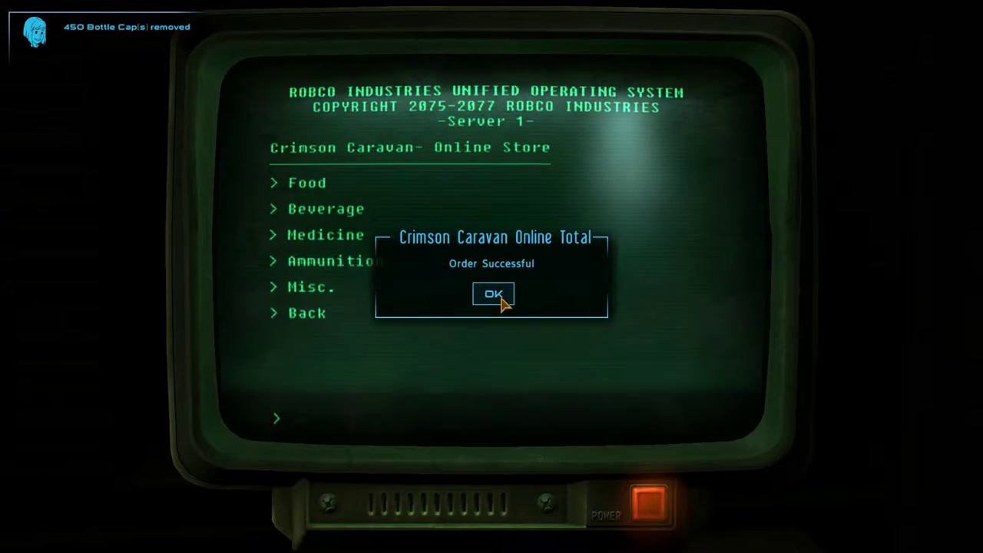
left_click(499, 298)
left_click(299, 304)
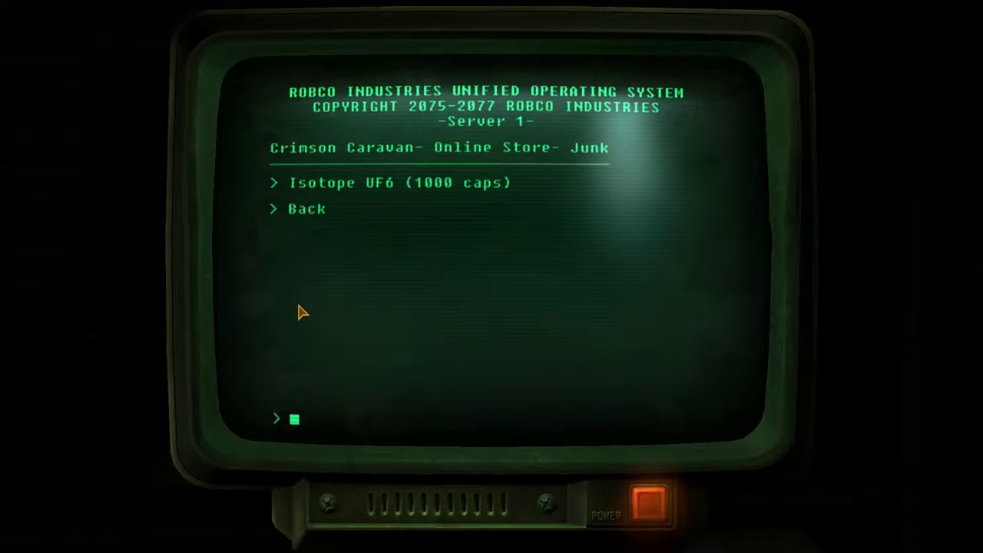
left_click(313, 212)
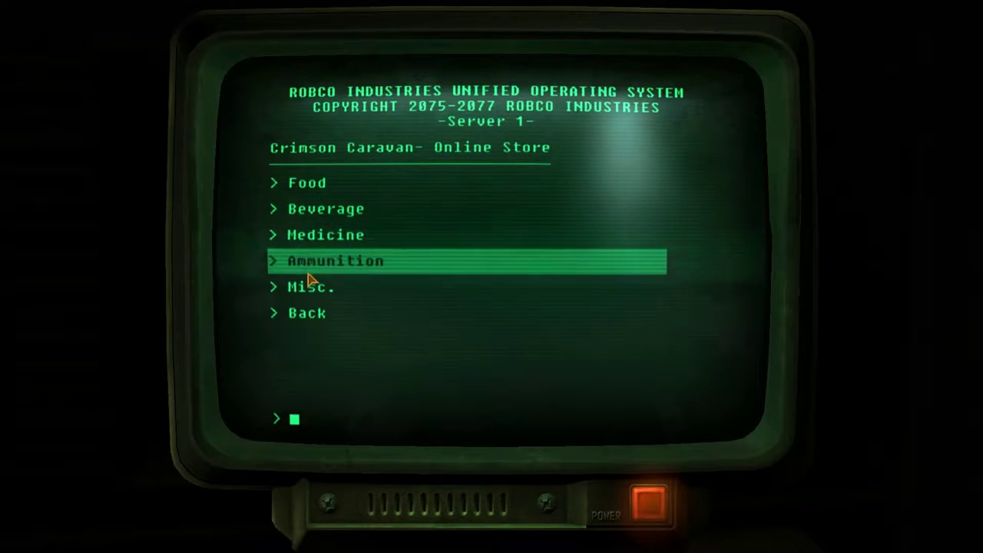
left_click(306, 315)
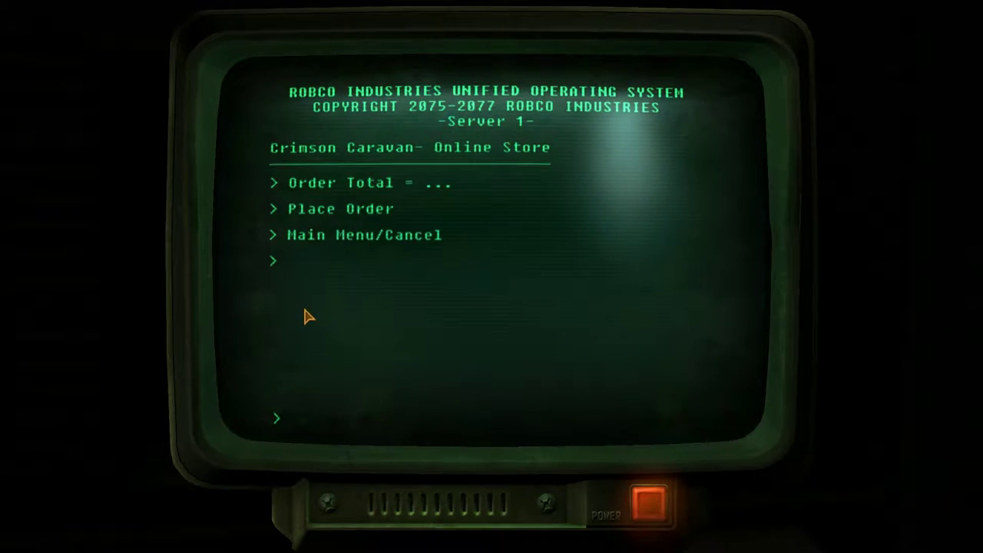
left_click(323, 209)
left_click(484, 301)
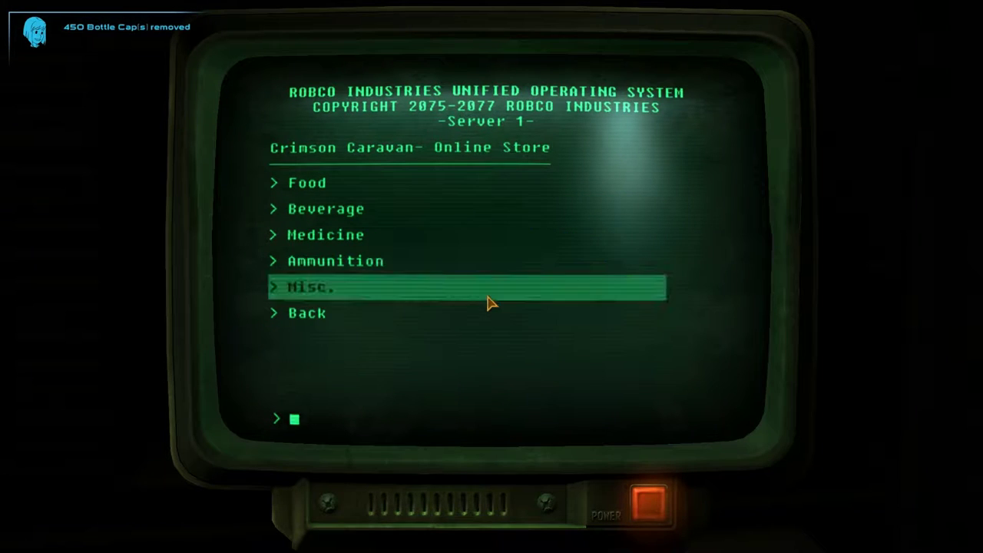
left_click(323, 323)
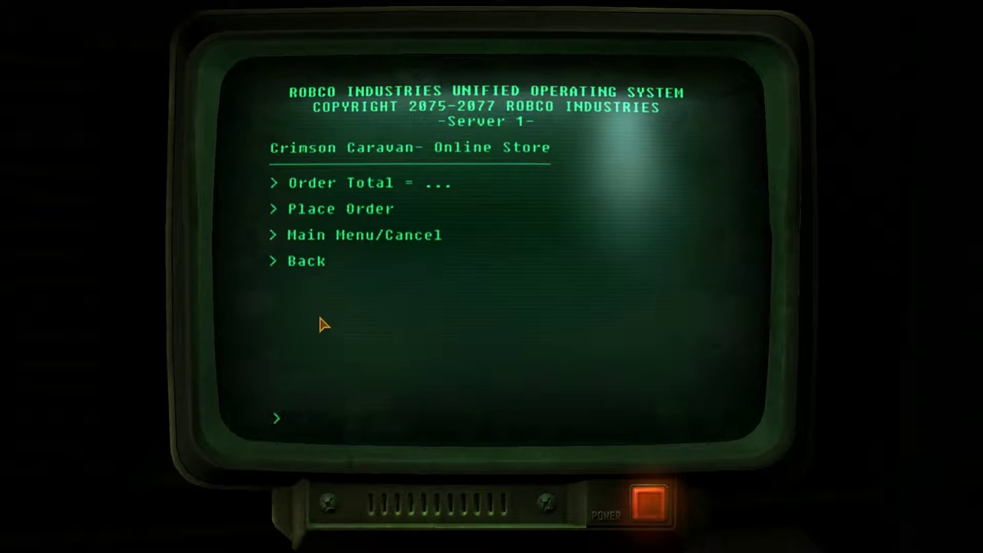
left_click(317, 261)
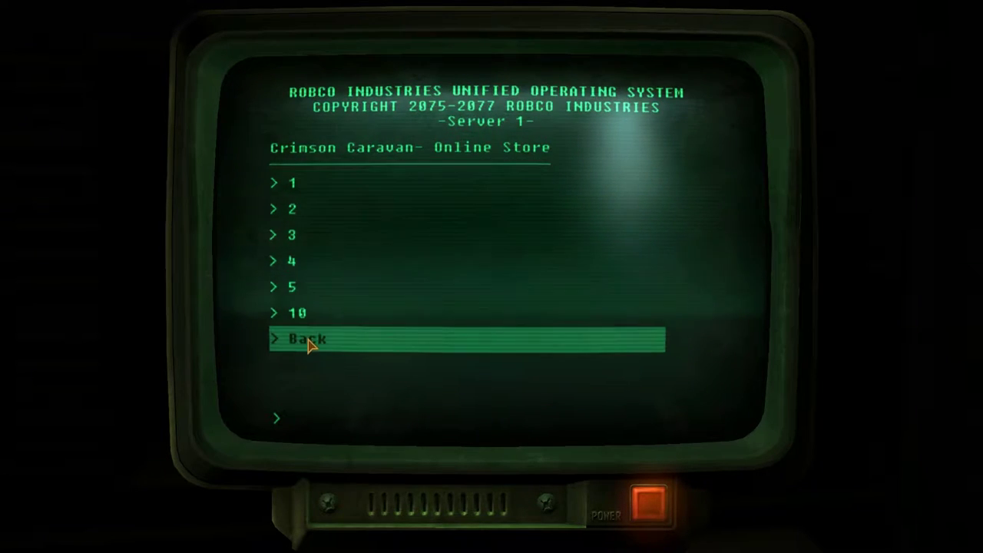
left_click(309, 341)
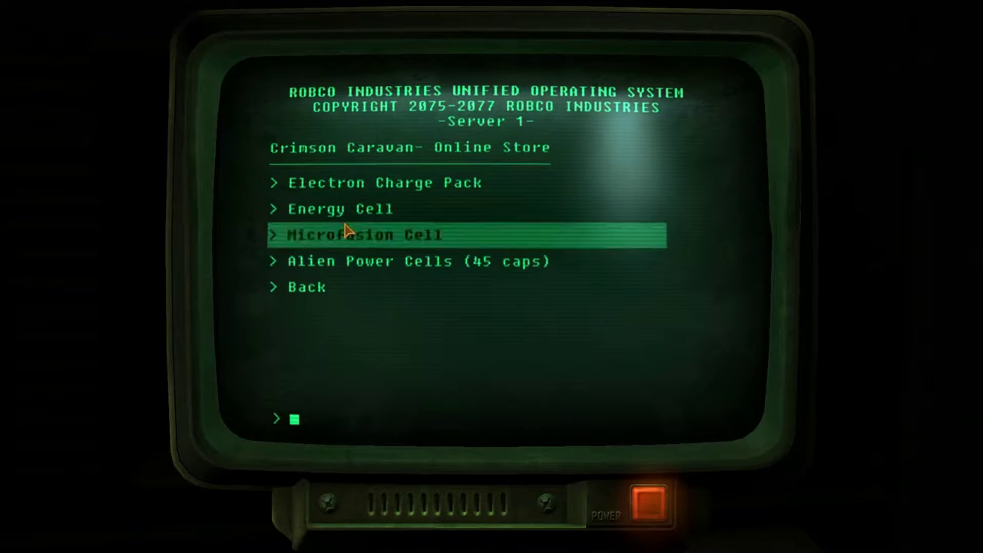
- Order 100 Electron Charge Packs, MC
left_click(389, 184)
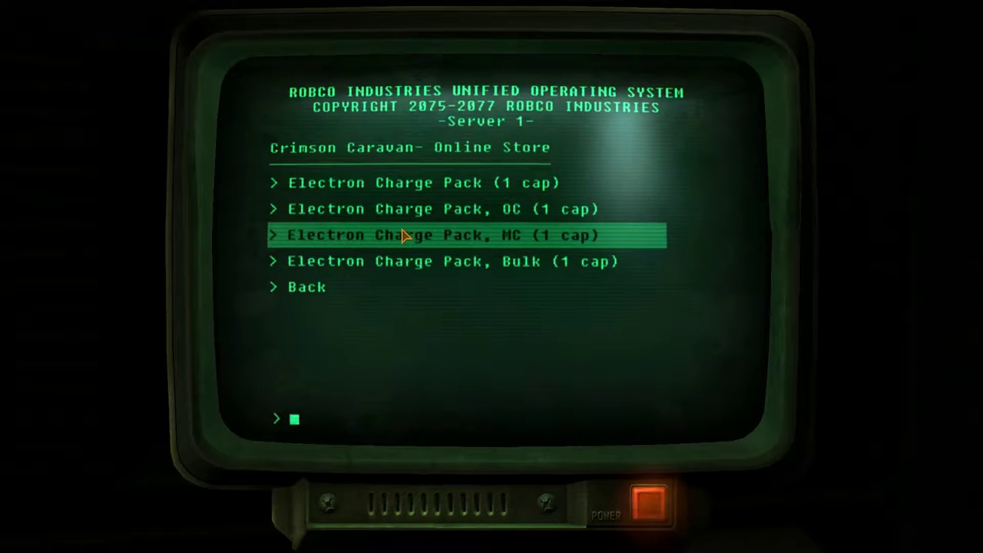
left_click(402, 235)
left_click(290, 342)
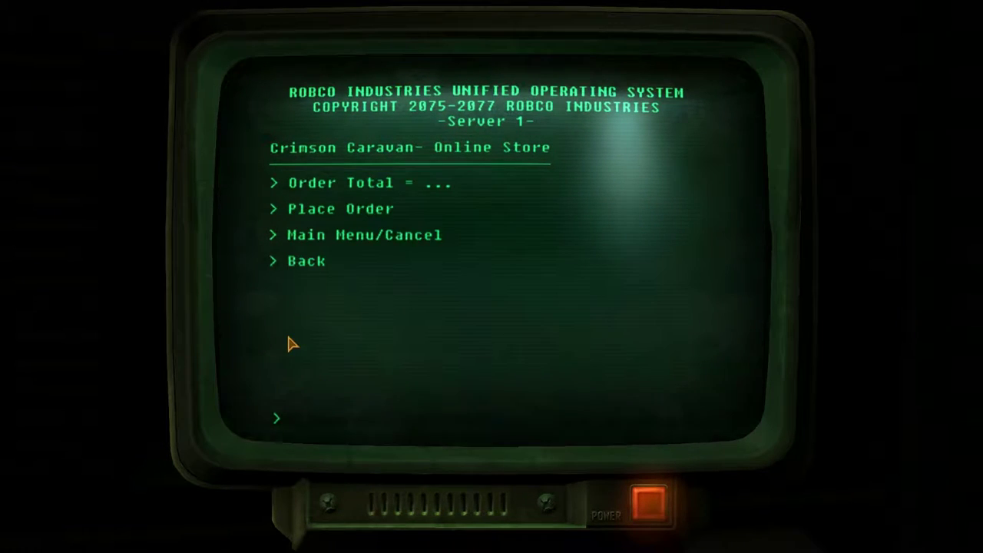
left_click(367, 214)
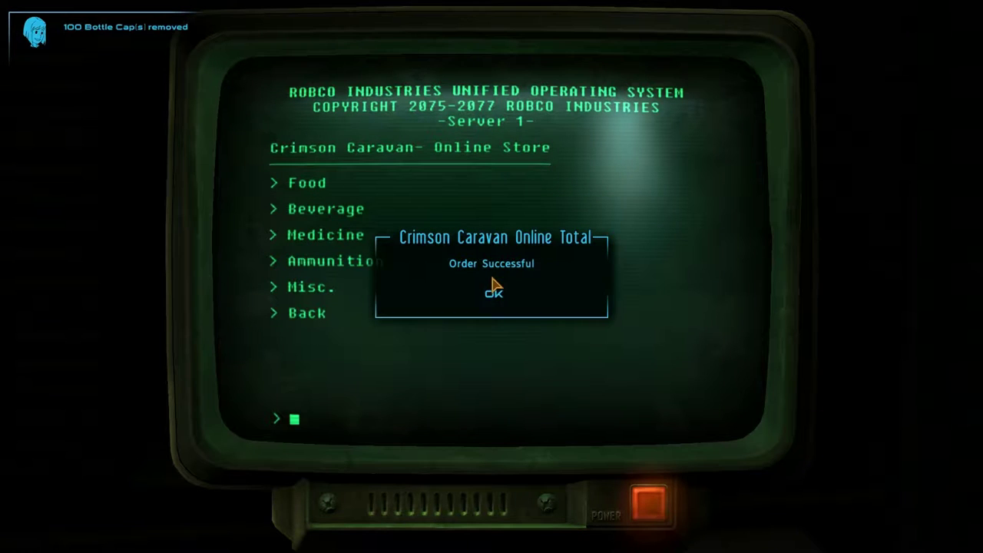
left_click(492, 296)
- Repeat the MC Electron Charge Pack order three more times
left_click(374, 293)
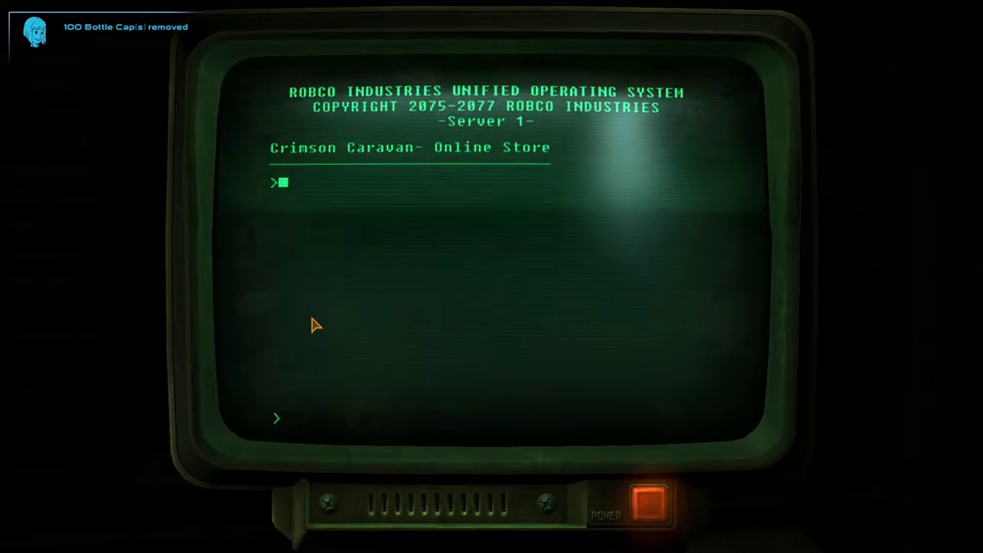
left_click(386, 218)
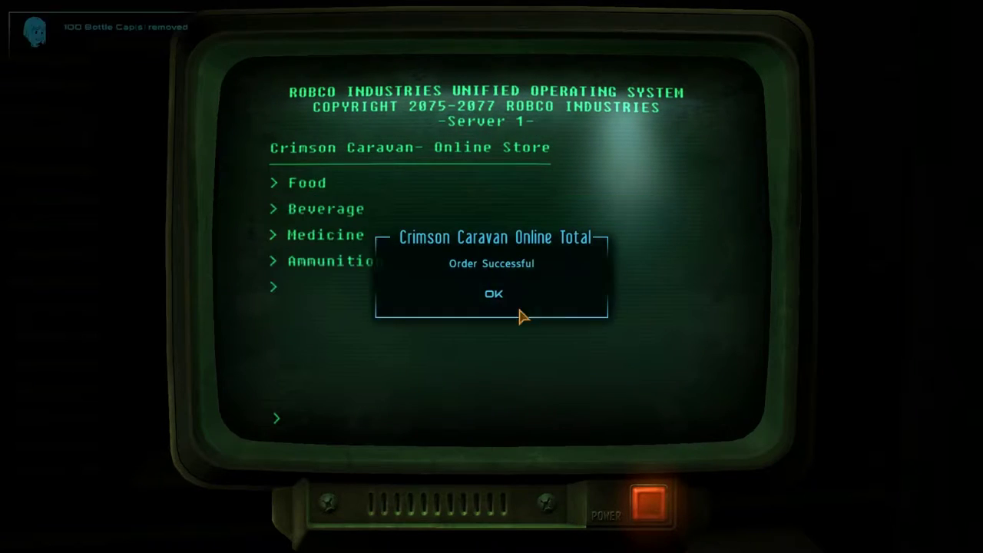
left_click(503, 298)
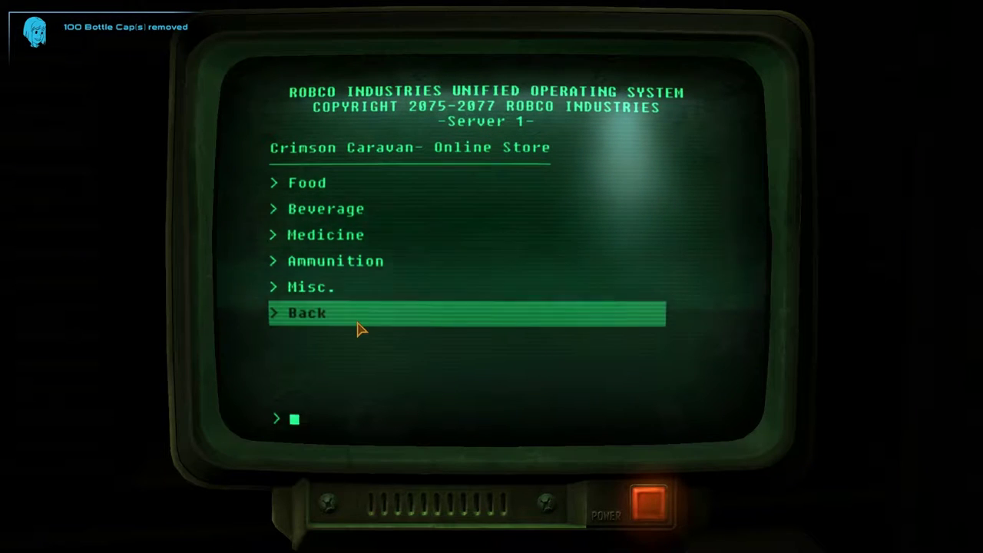
left_click(359, 324)
left_click(296, 209)
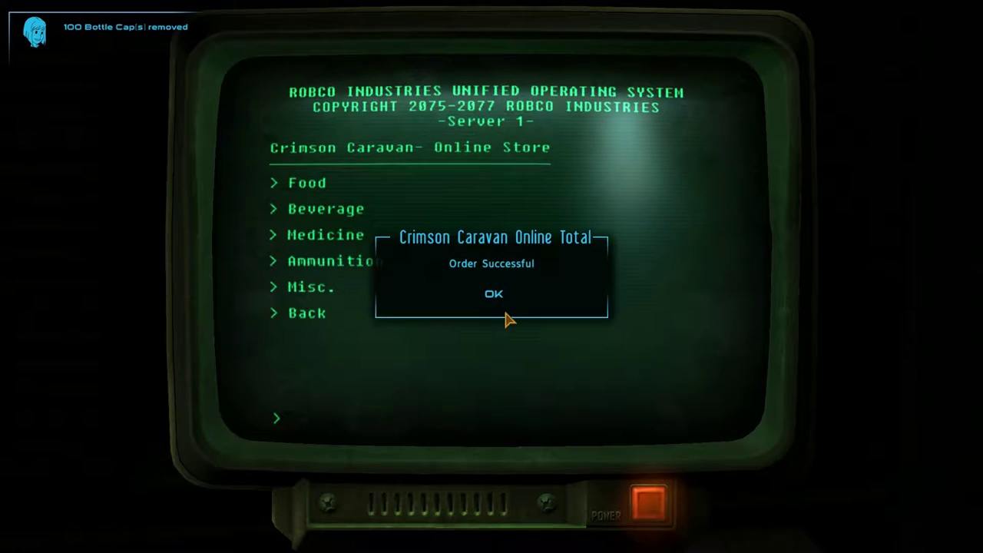
left_click(503, 298)
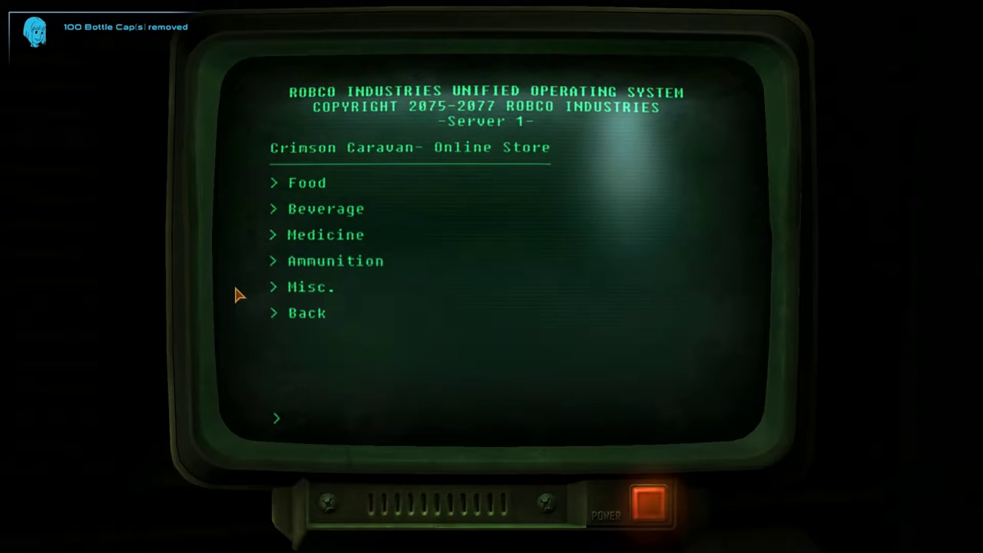
left_click(281, 317)
left_click(345, 211)
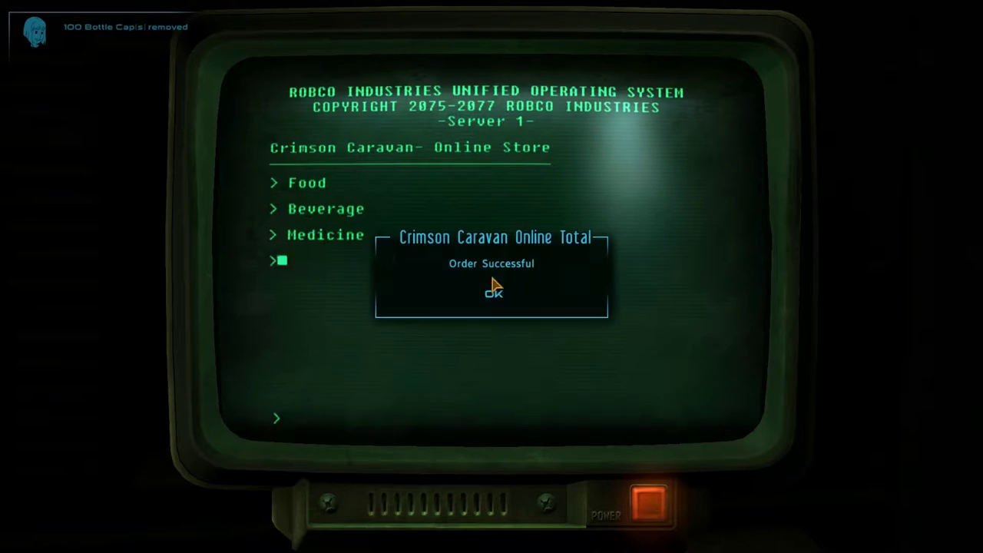
left_click(508, 300)
left_click(352, 323)
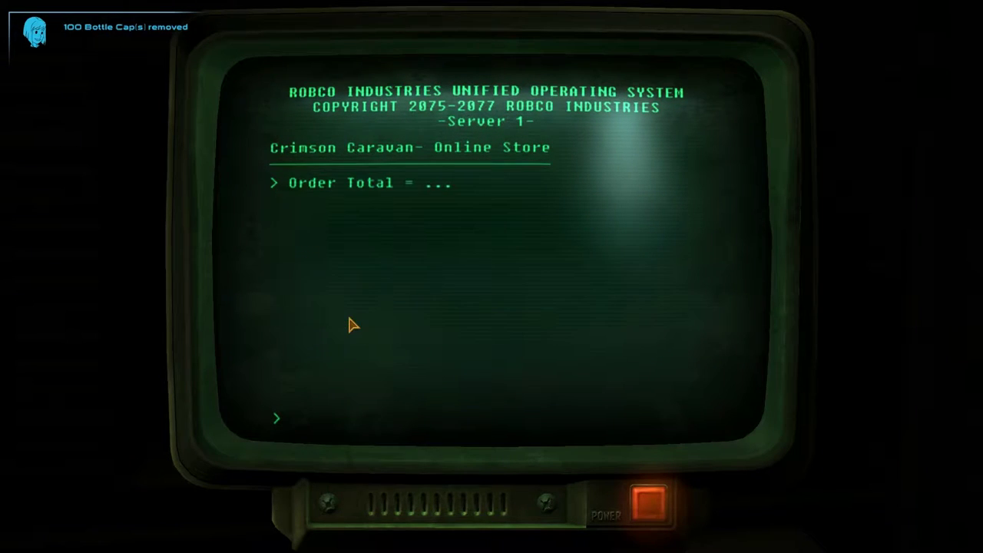
left_click(309, 262)
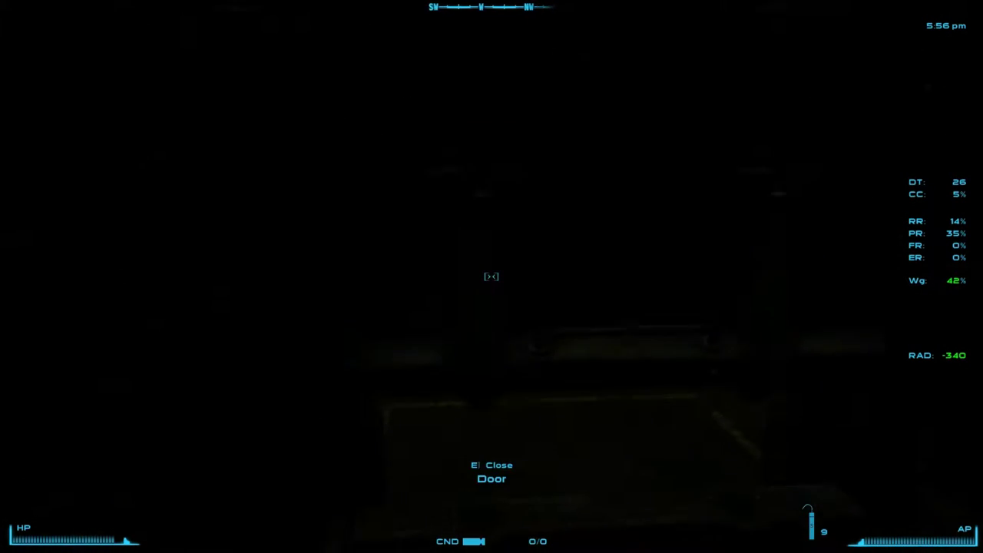
- Walk through the reactor control room and dark corridors to the lit room
key("w")
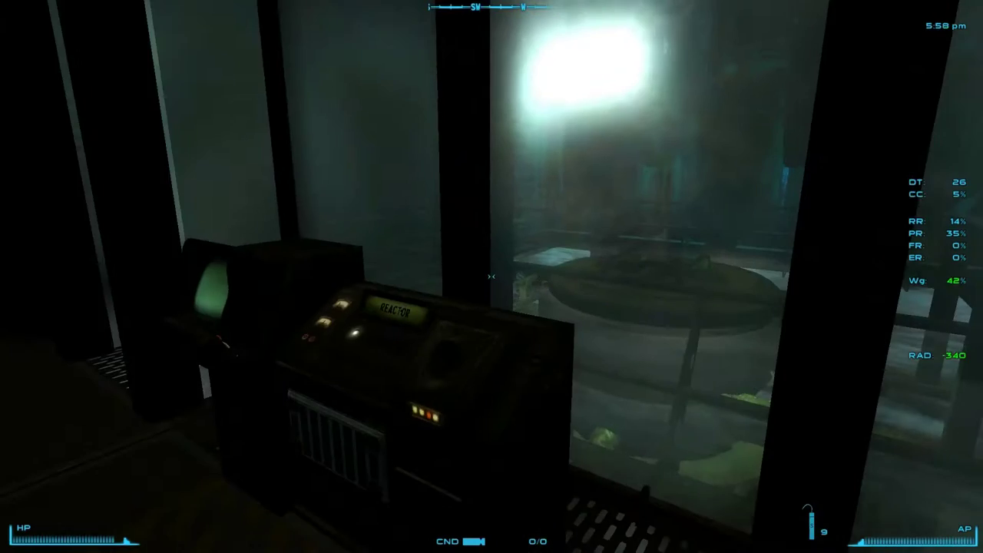
key("w")
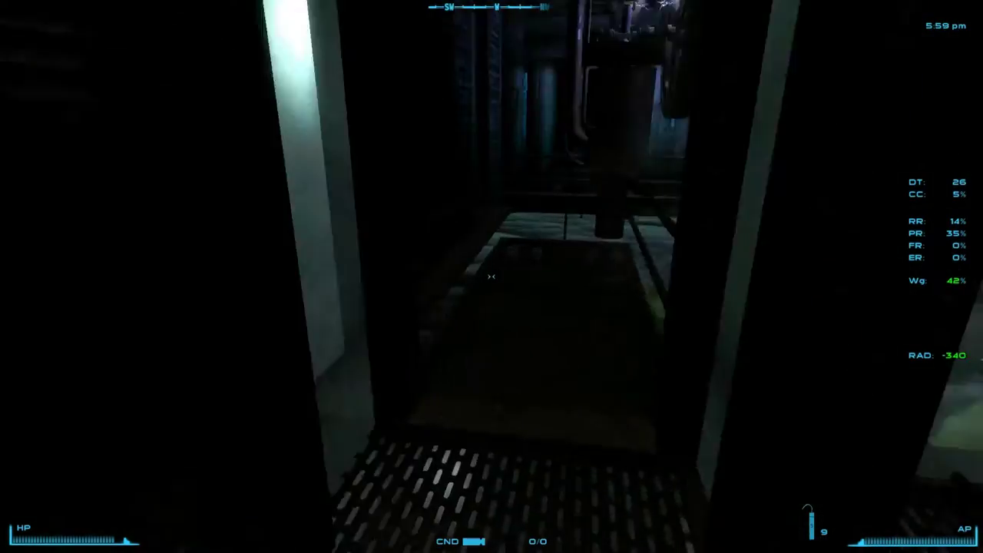
key("w")
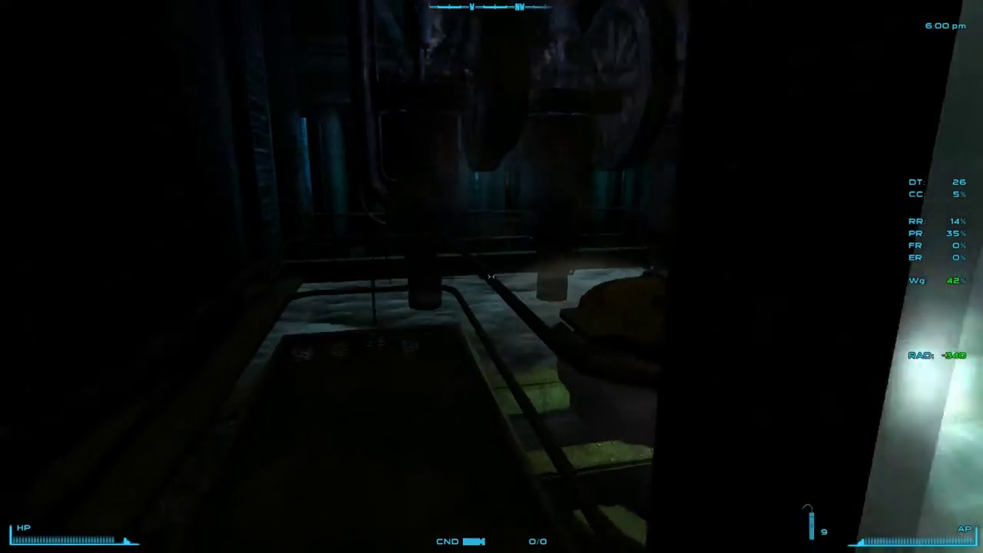
key("w")
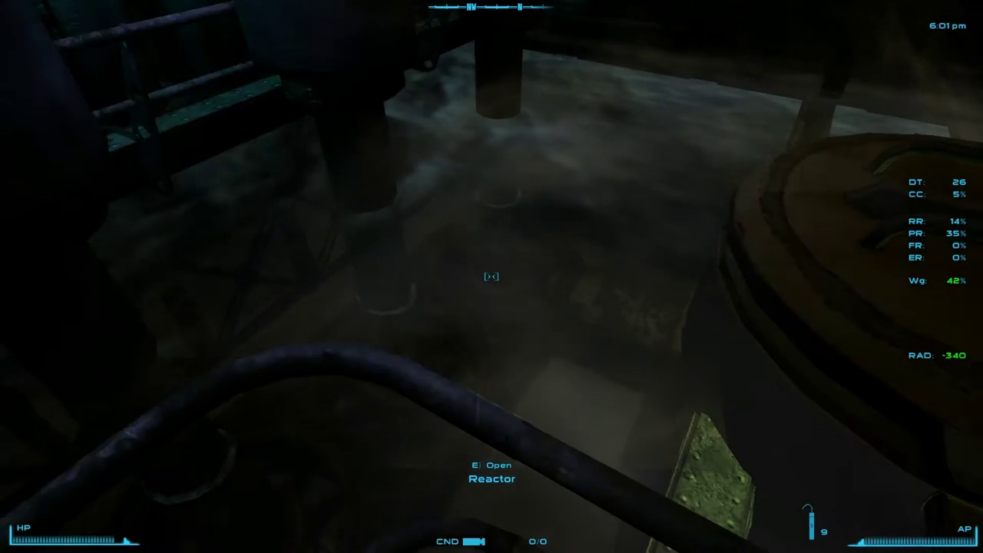
key("w")
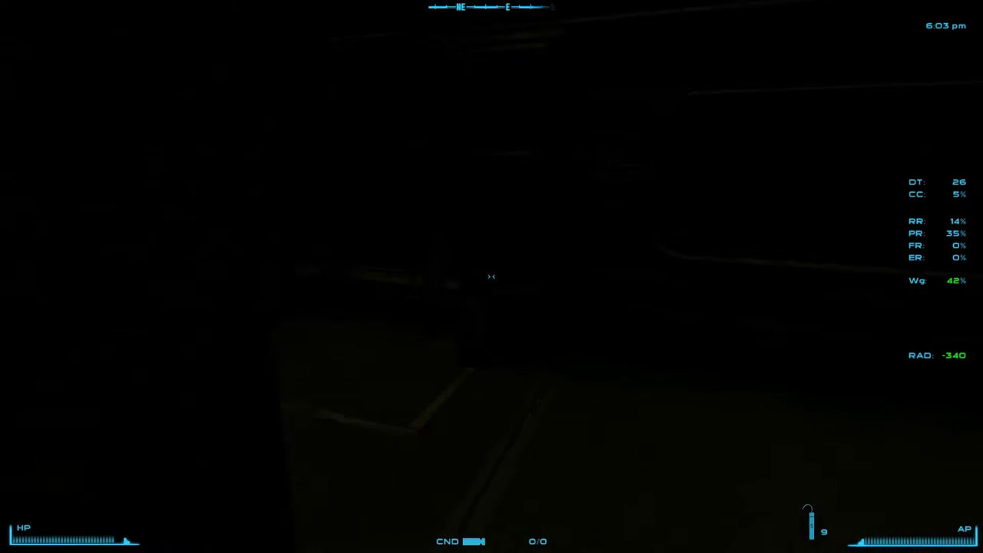
key("e")
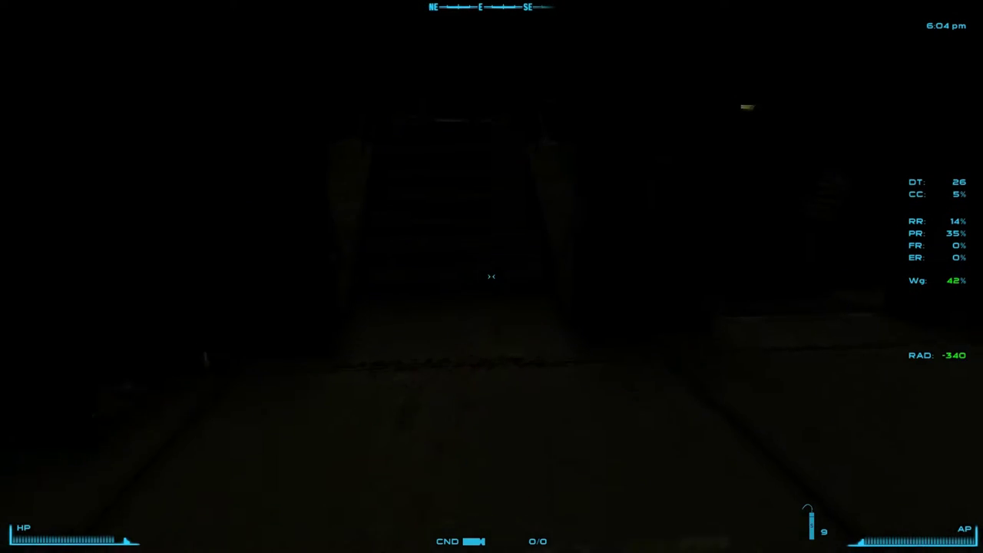
key("w")
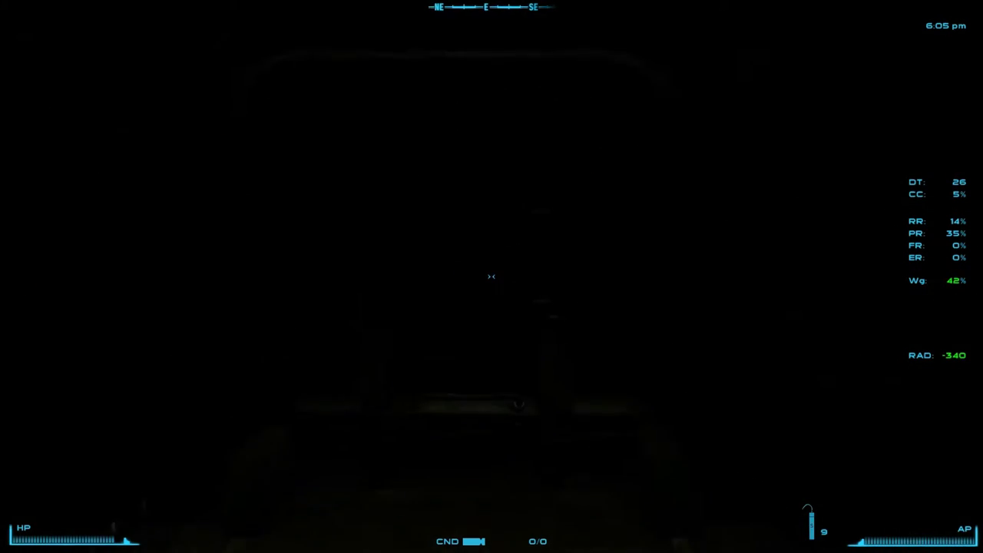
key("e")
key("w")
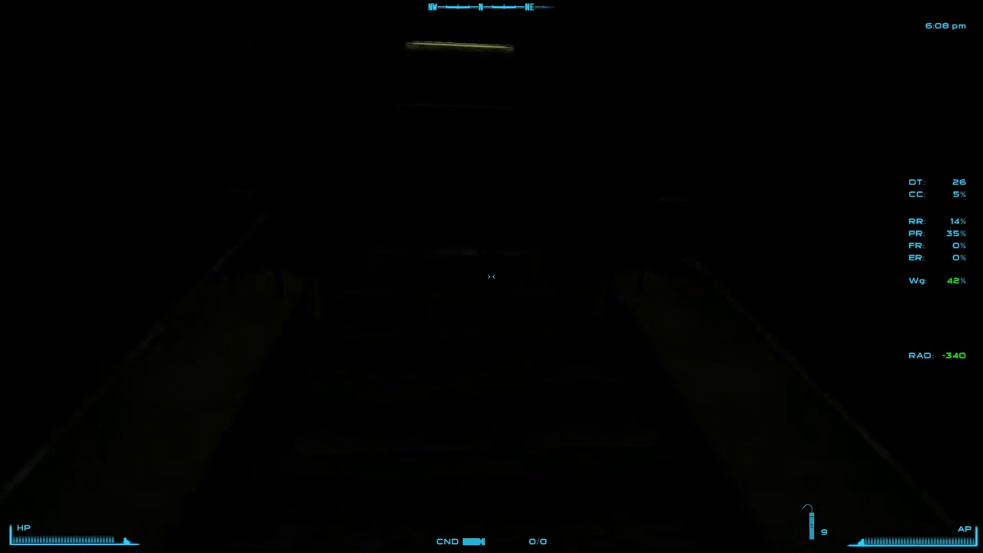
key("w")
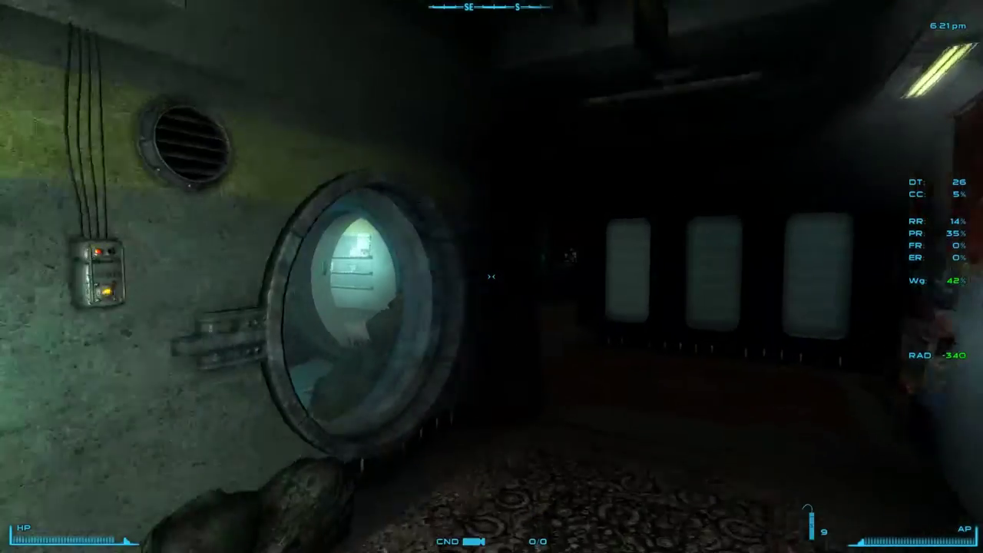
- Check the Books and Magazines Shelf, unlock the hideout door, and view the Mojave Express dropbox
key("w")
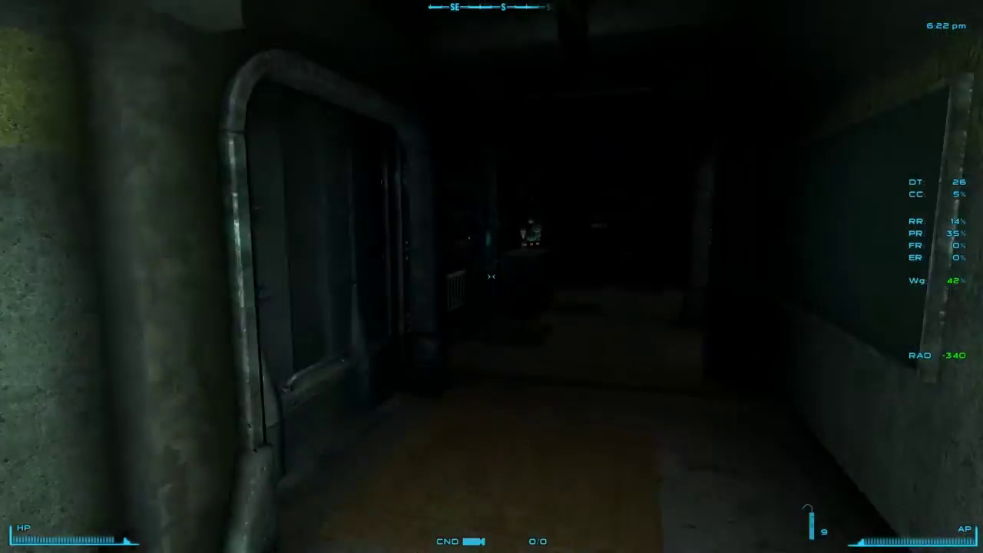
key("w")
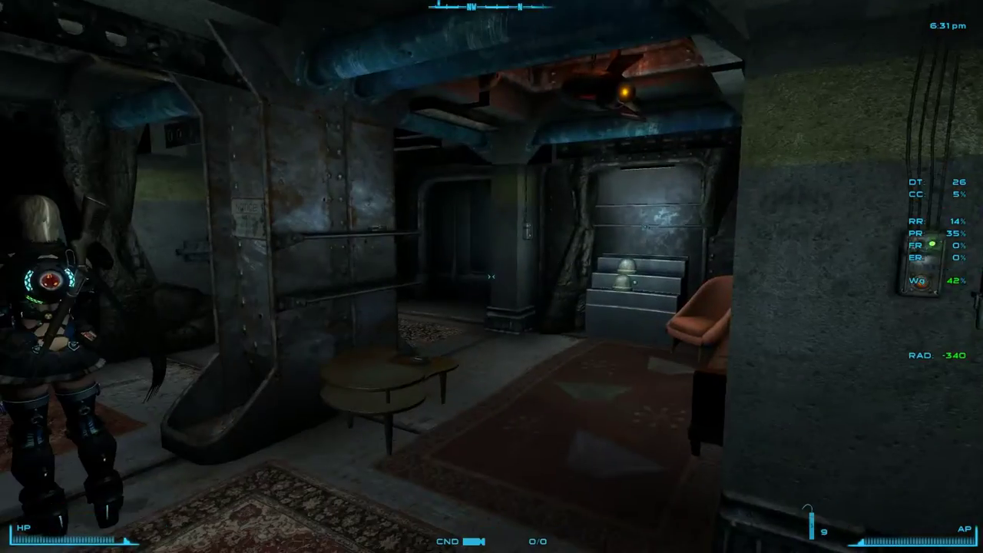
key("f")
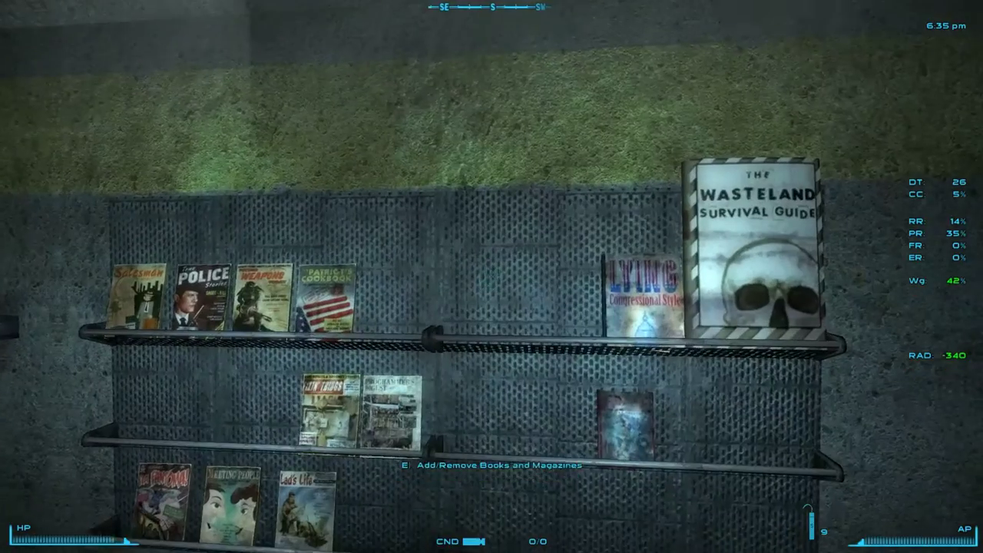
key("e")
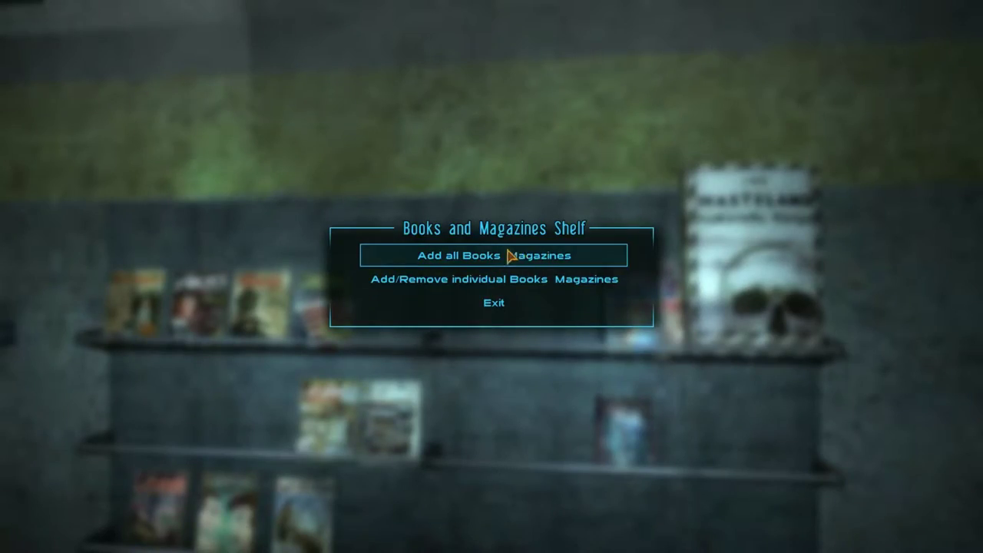
left_click(503, 308)
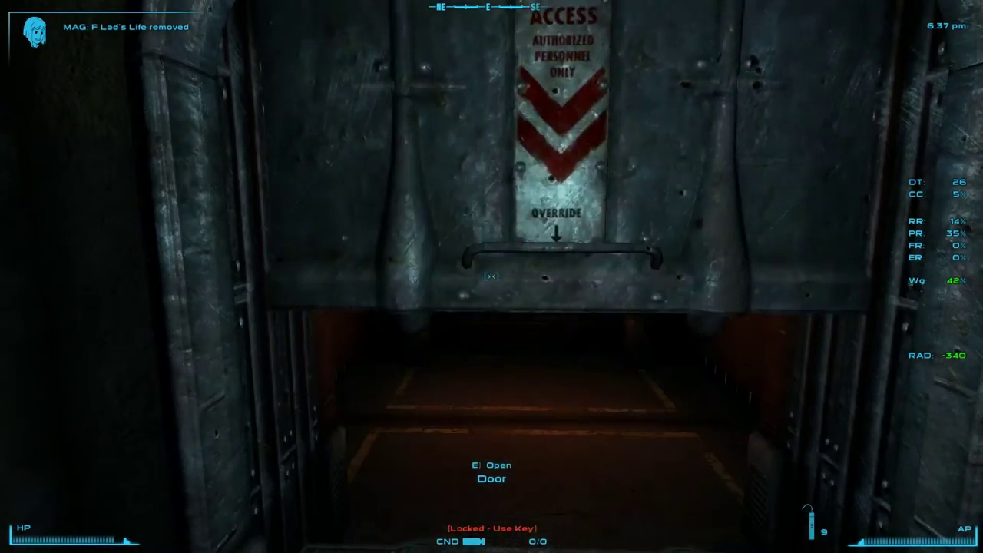
key("e")
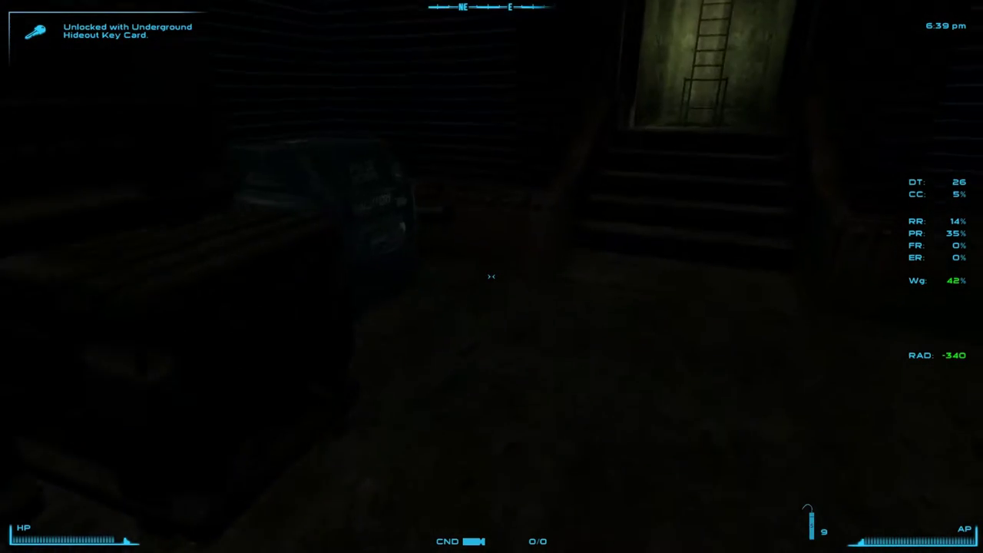
key("e")
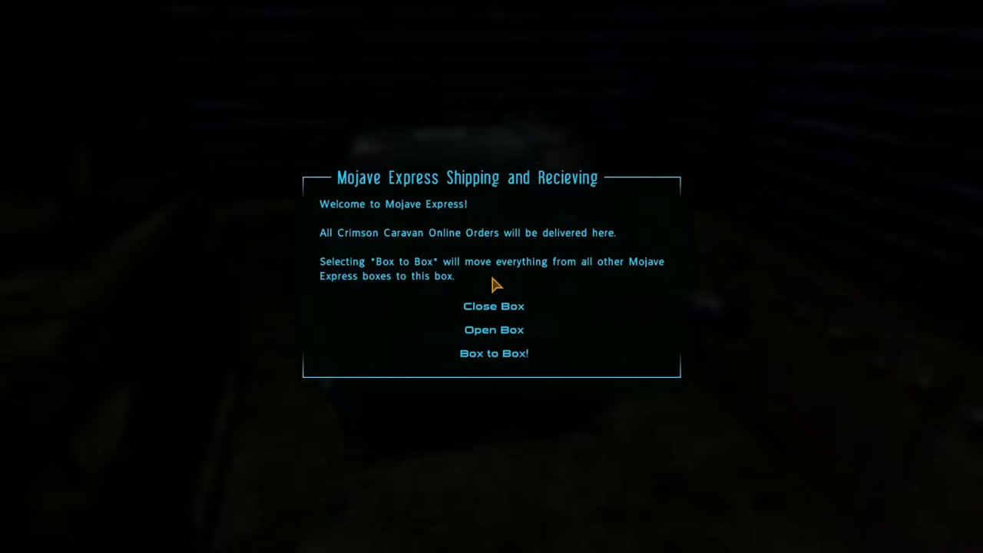
left_click(490, 332)
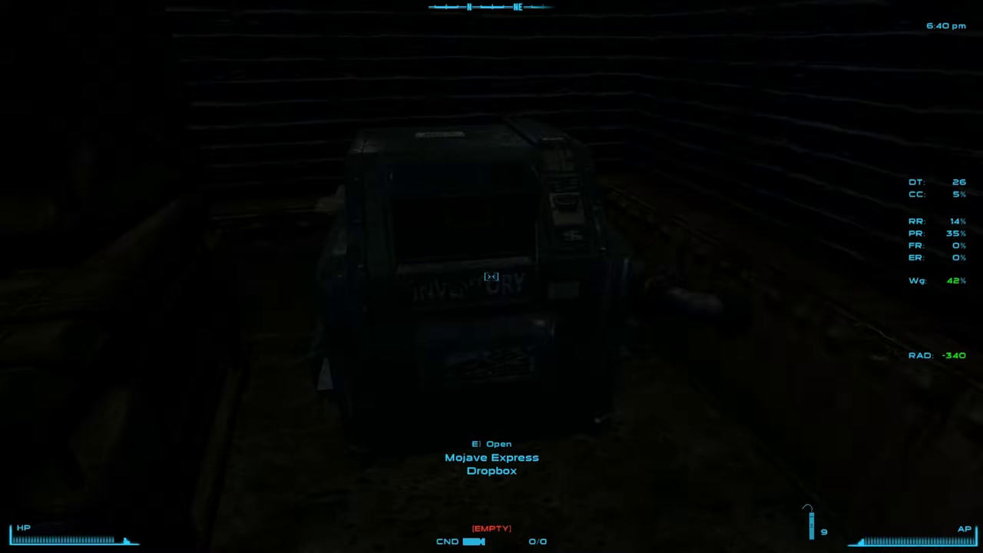
key("e")
key("e")
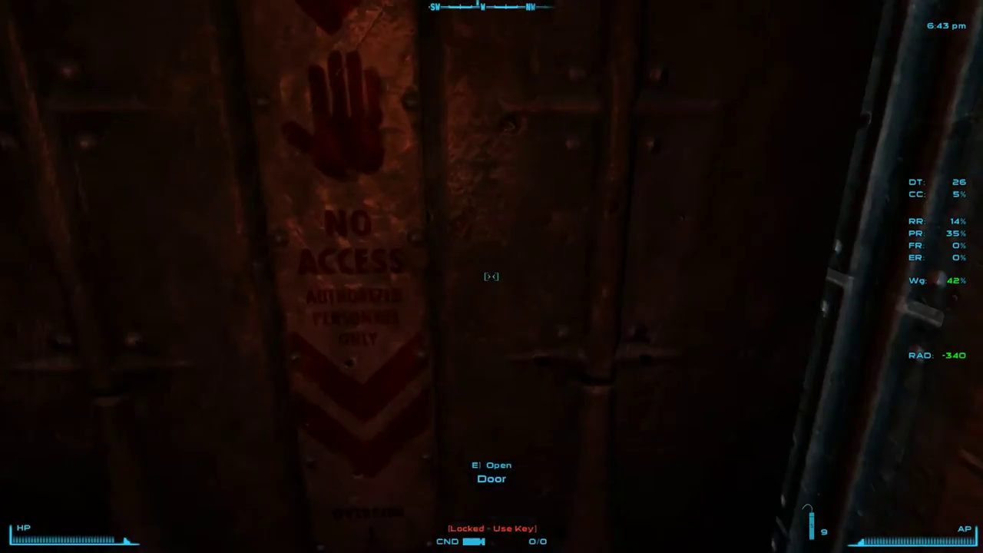
- Wait for time to pass beside Willow near the NO ACCESS door
key("w")
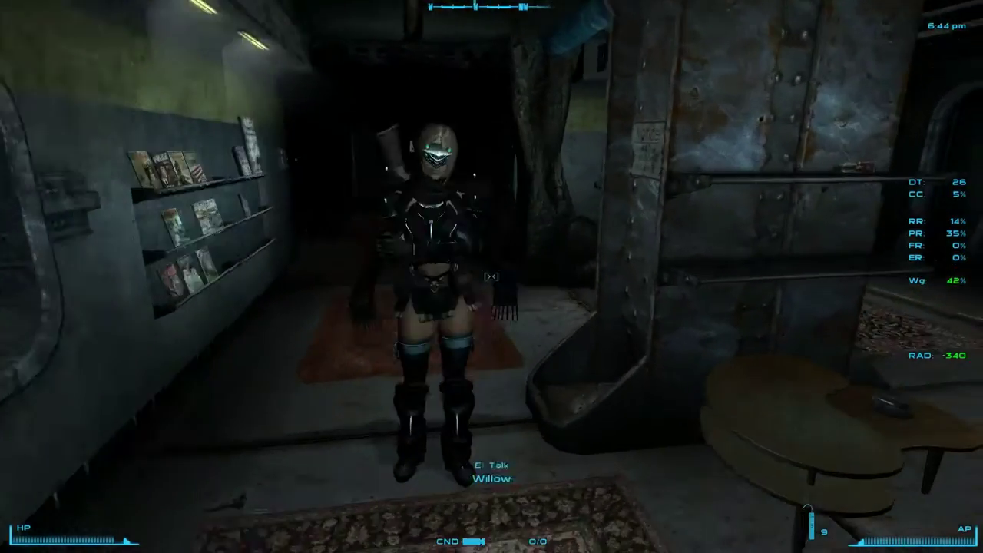
key("w")
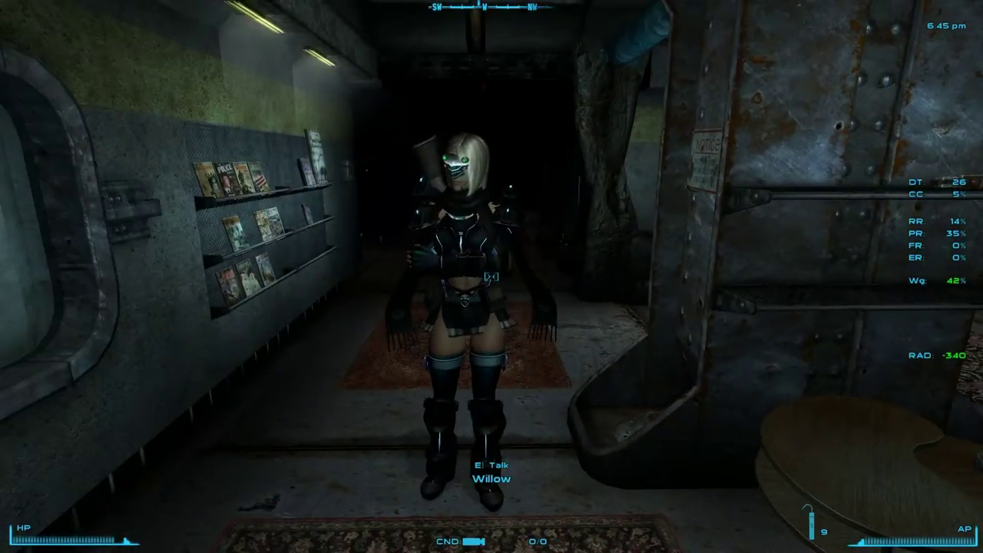
key("a")
key("t")
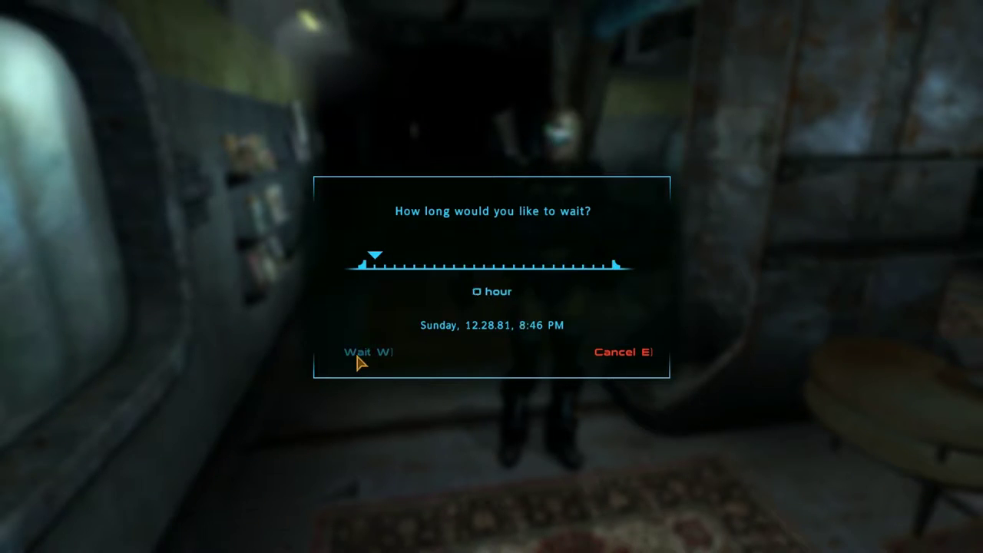
left_click(357, 356)
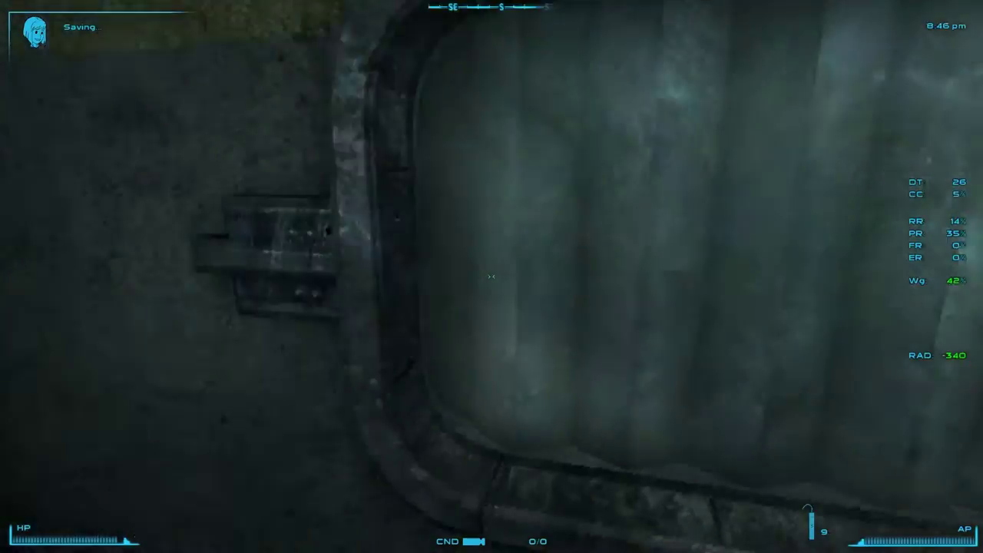
- Collect the delivered items from the Mojave Express dropbox and drop the glowing cyan object
key("e")
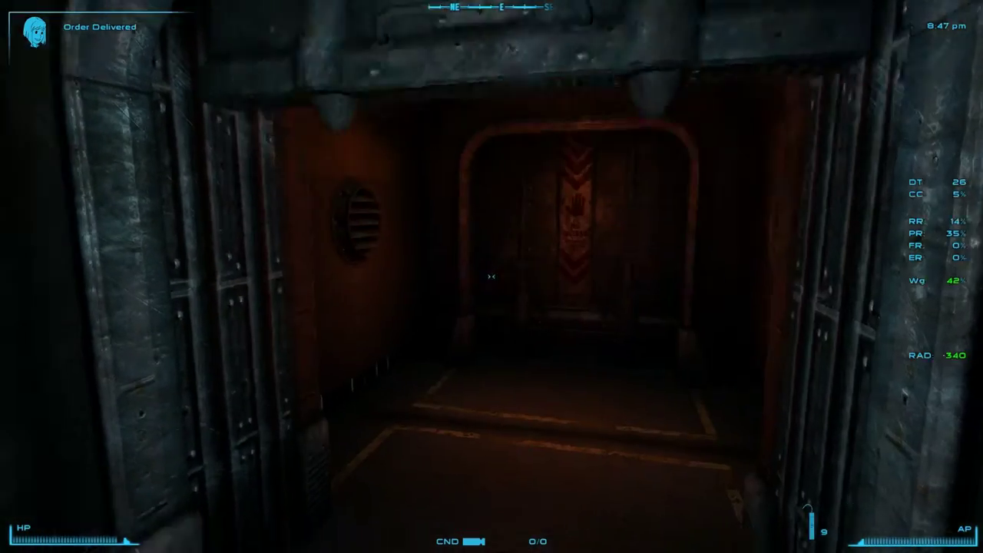
key("w")
key("e")
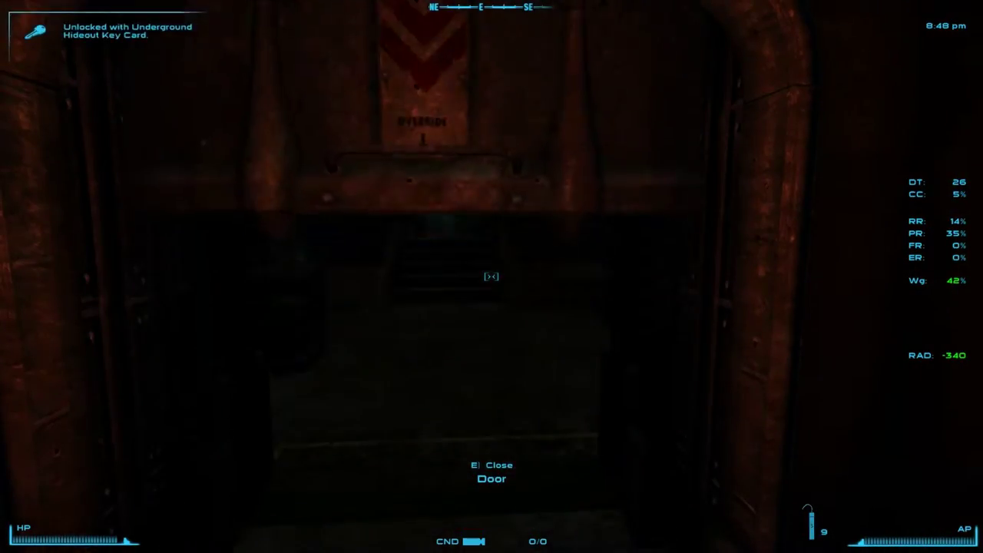
key("w")
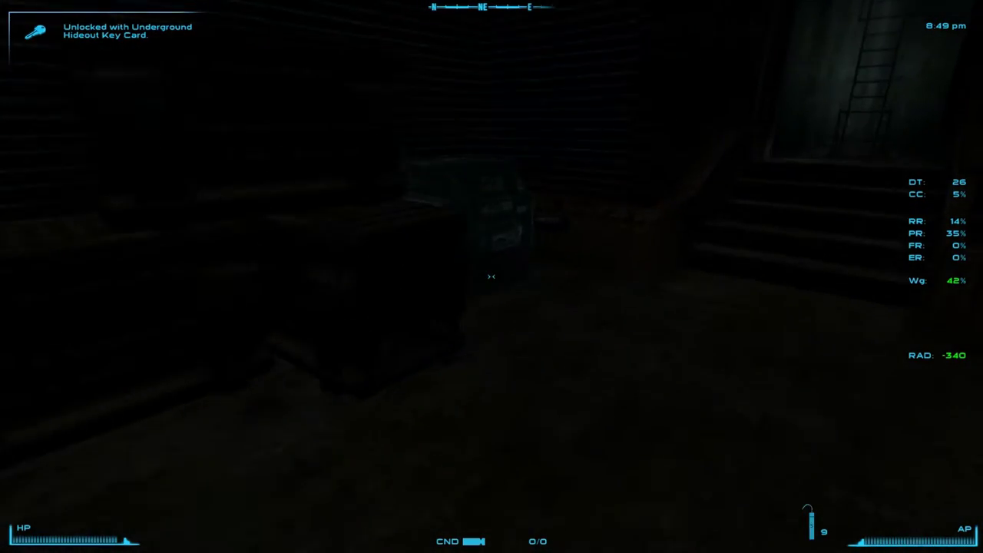
key("e")
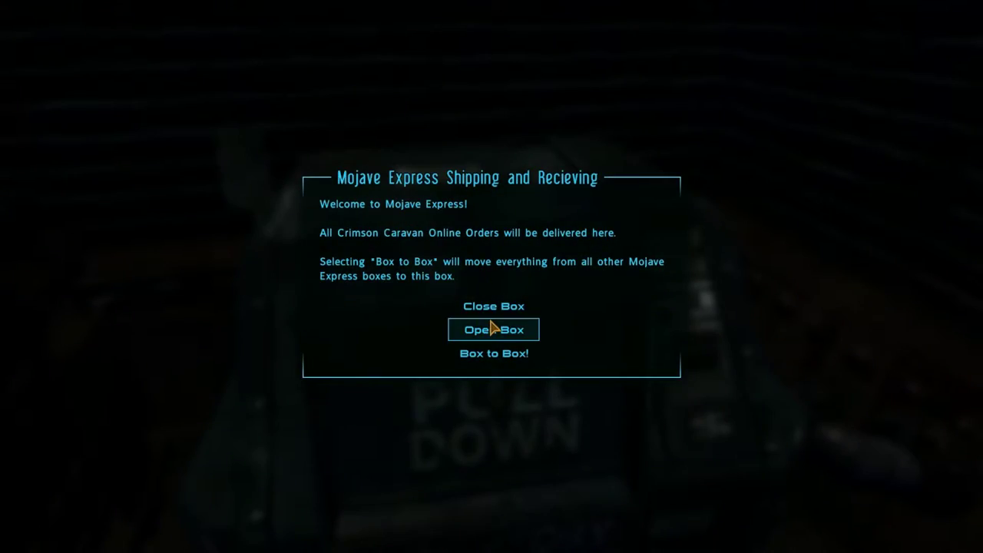
left_click(492, 328)
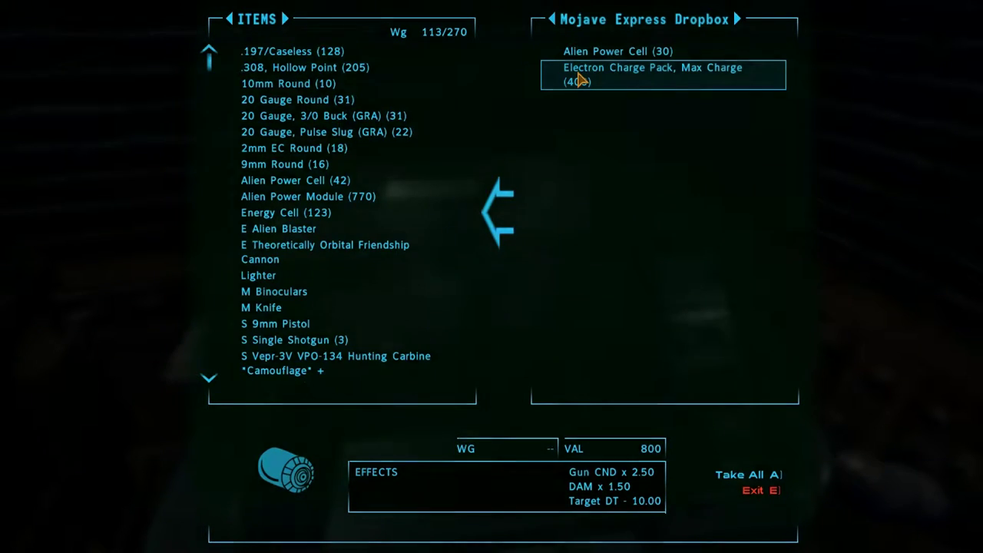
key("e")
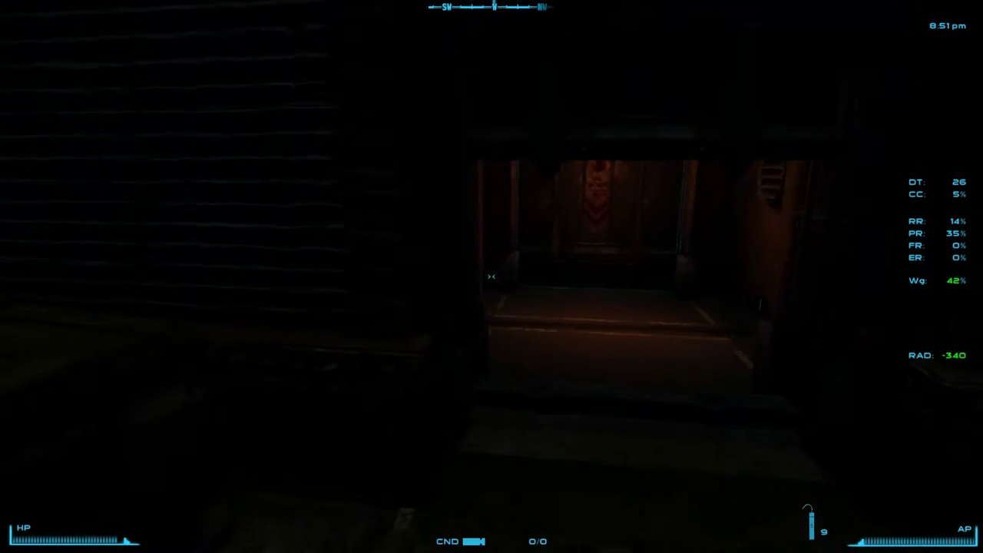
key("r")
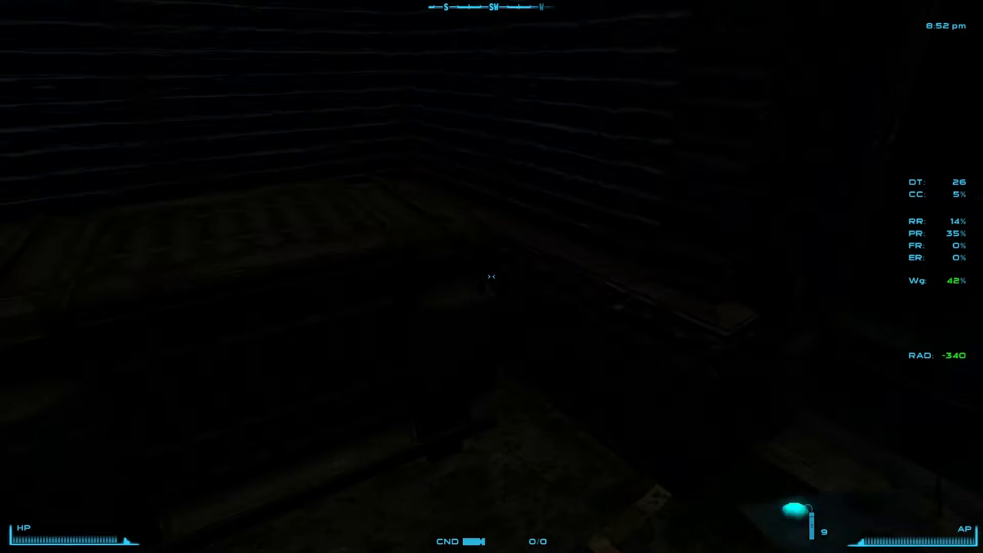
left_click(491, 277)
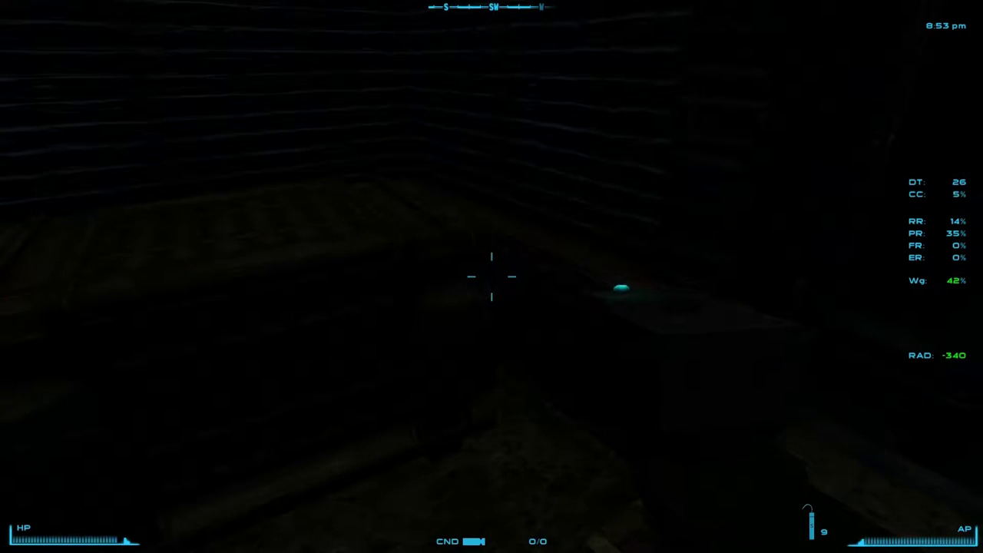
key("Tab")
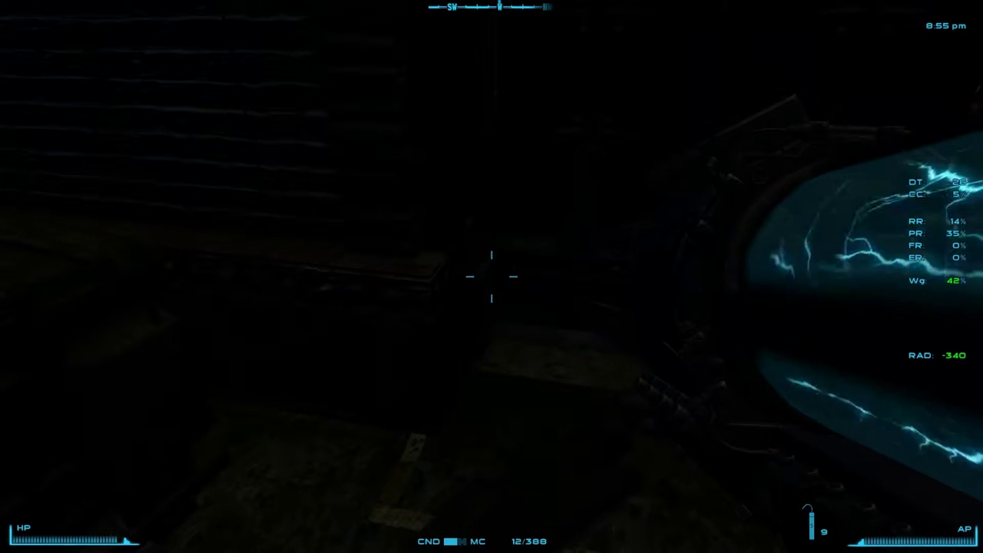
- Walk back to the Teleportation Control Panel and teleport to the field
key("r")
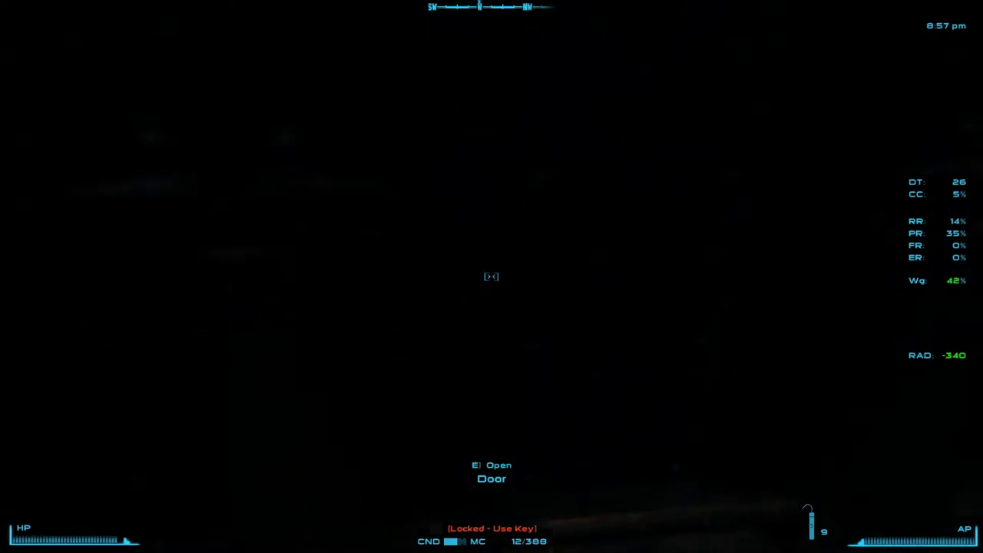
key("w")
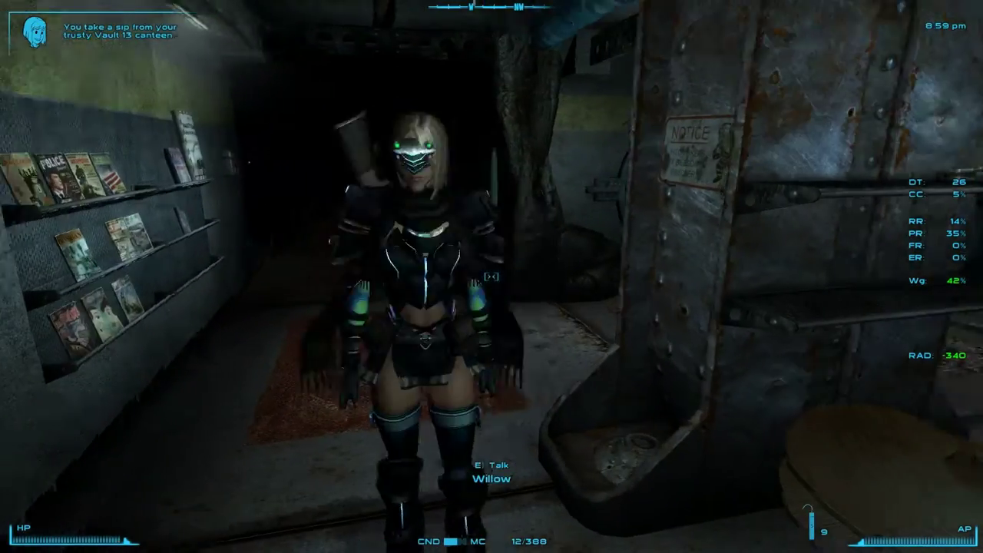
key("w")
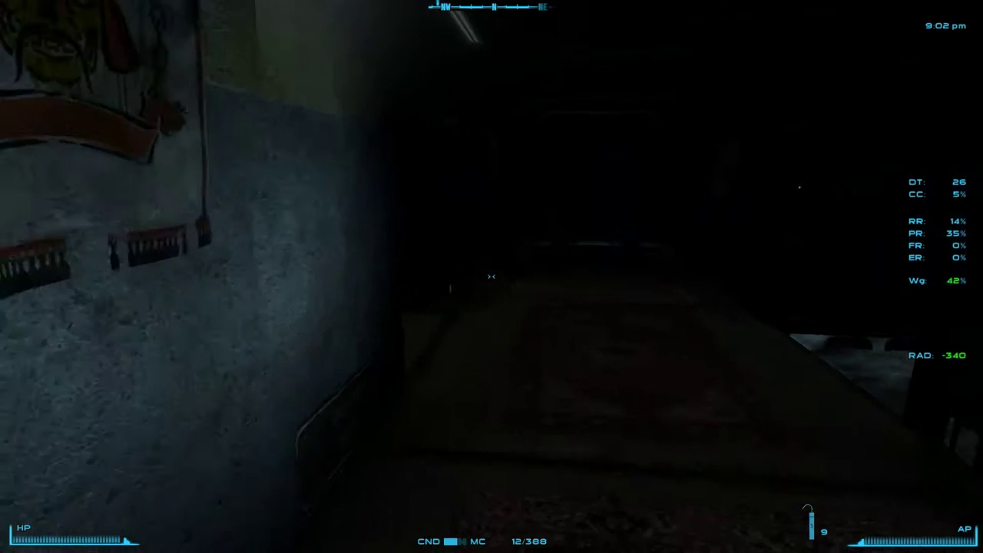
key("w")
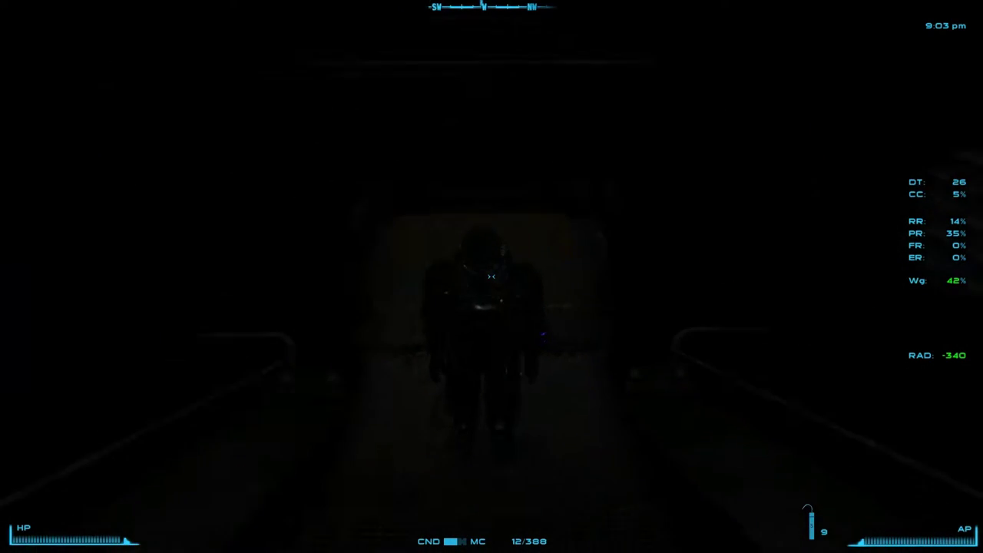
key("w")
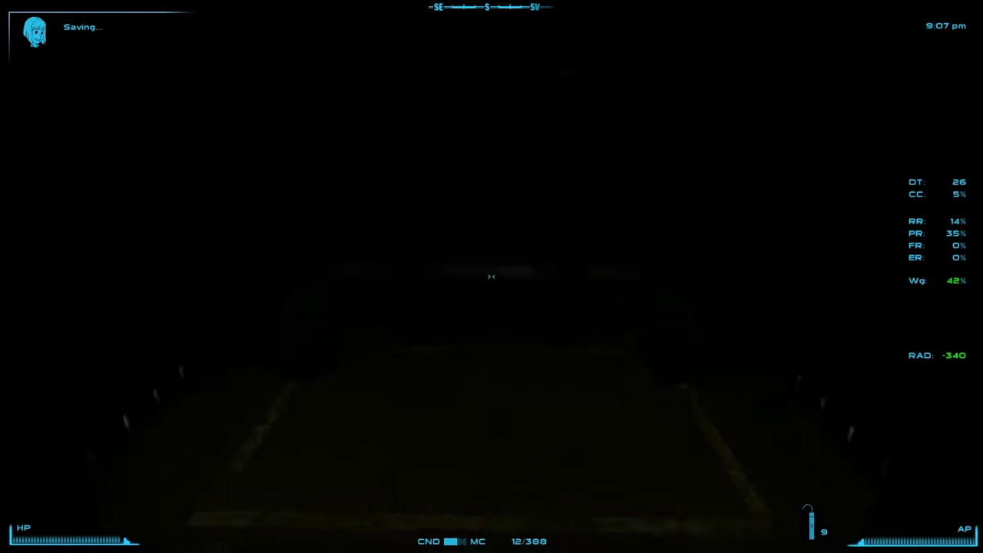
key("w")
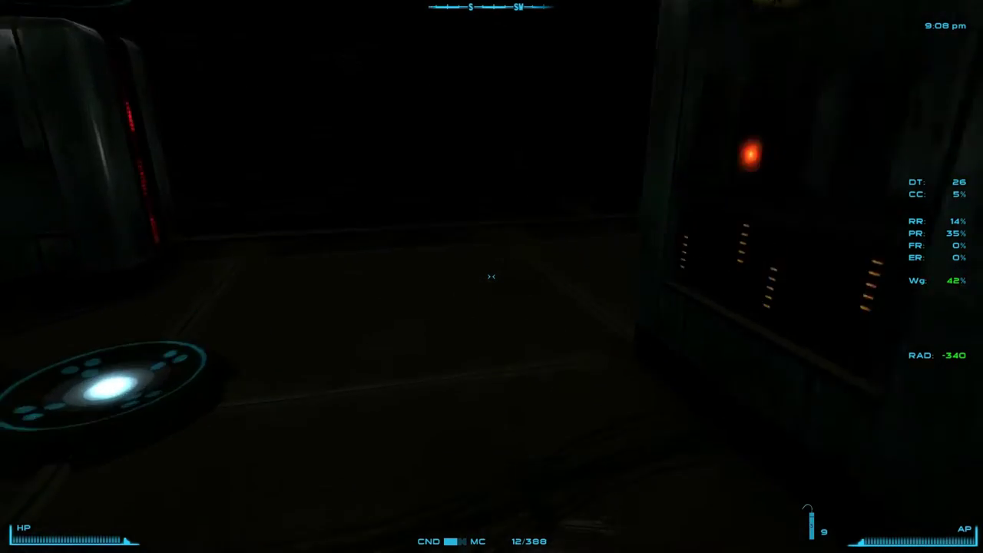
key("w")
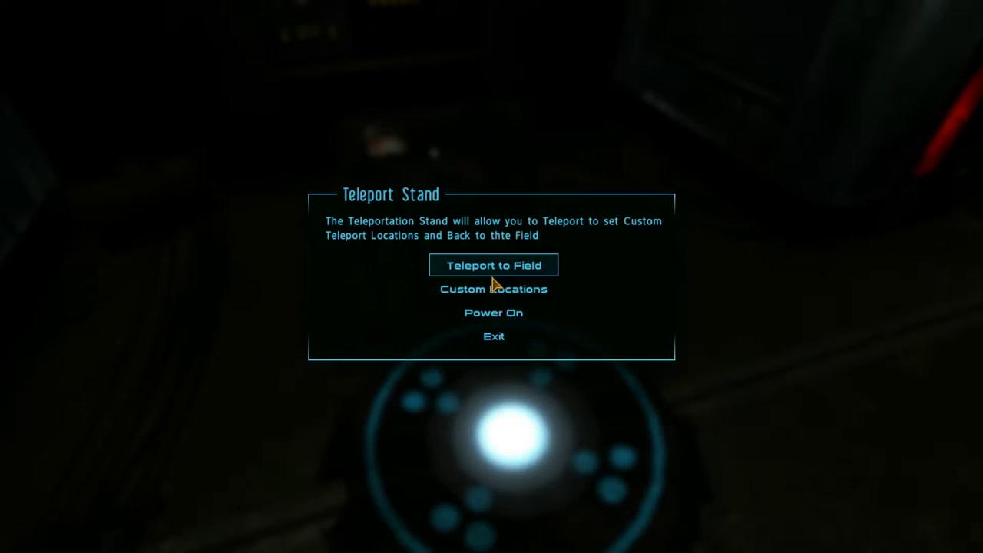
left_click(507, 278)
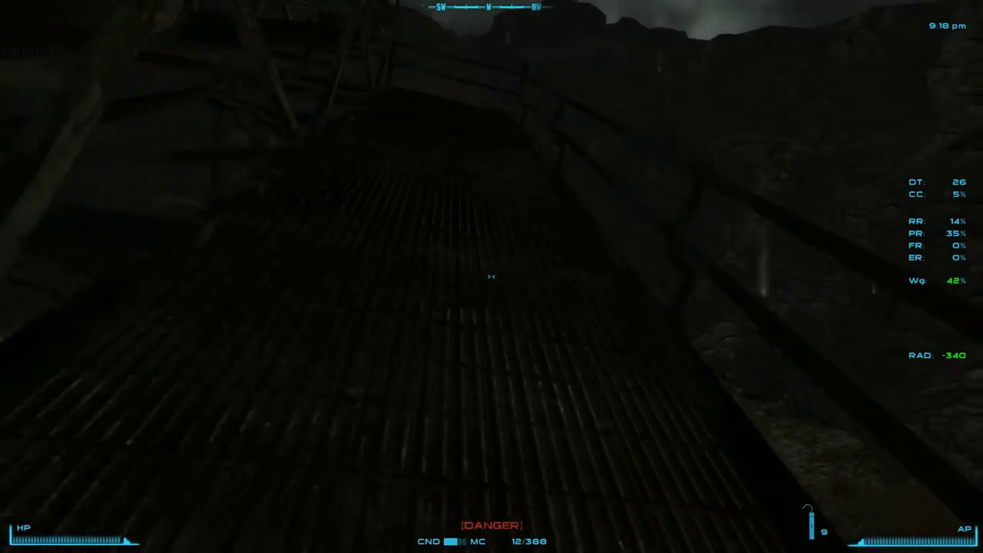
- Kill the quarry deathclaws with the Tesla cannon
key("r")
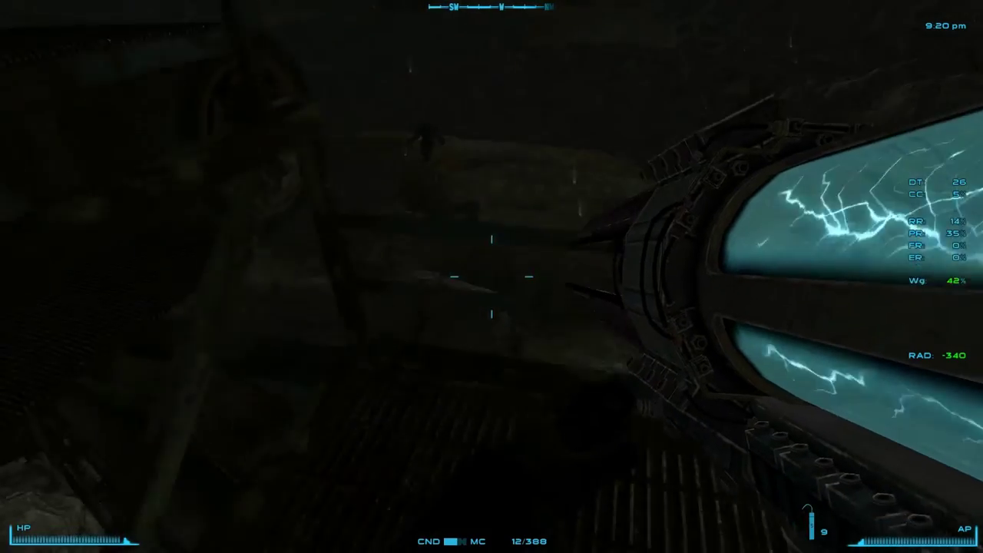
left_click(491, 276)
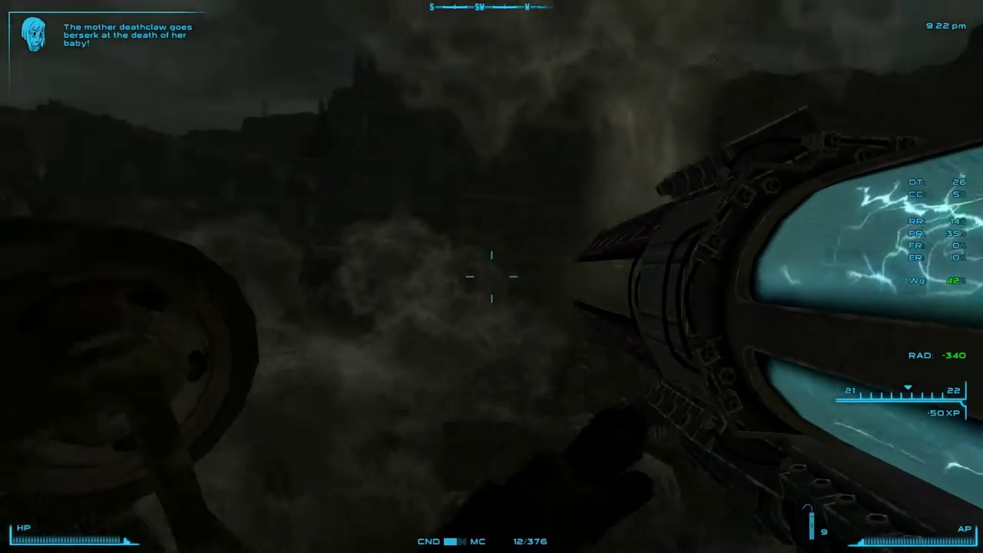
key("w")
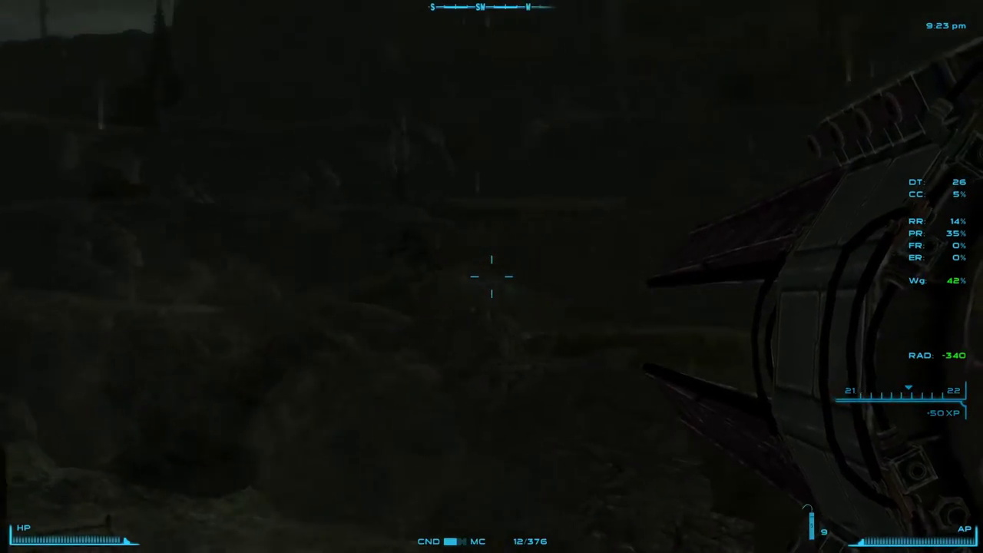
left_click(491, 276)
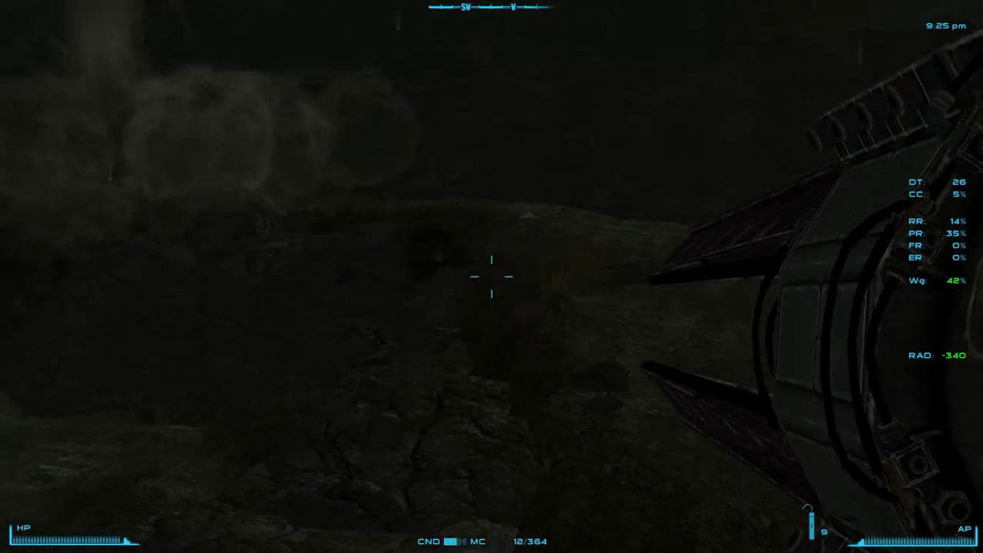
left_click(492, 277)
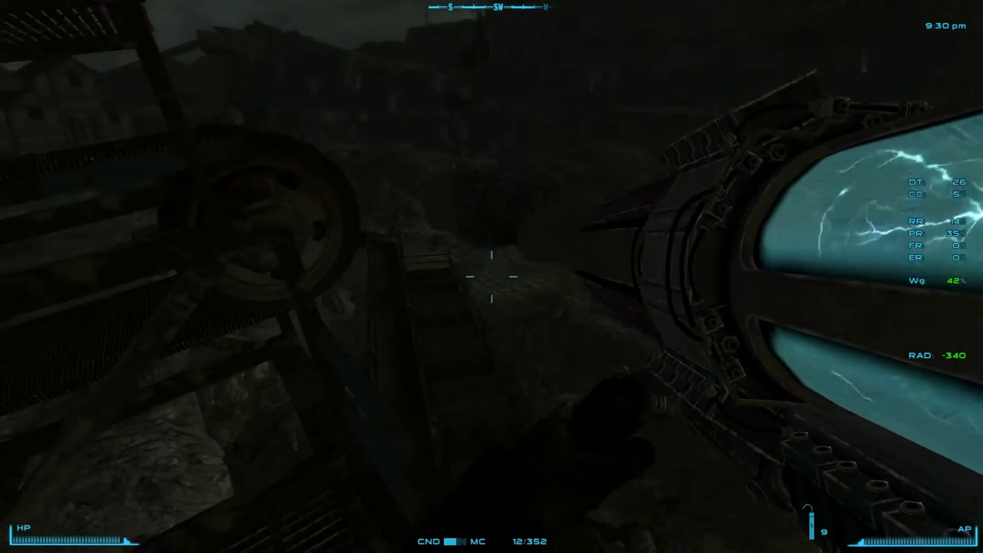
left_click(491, 277)
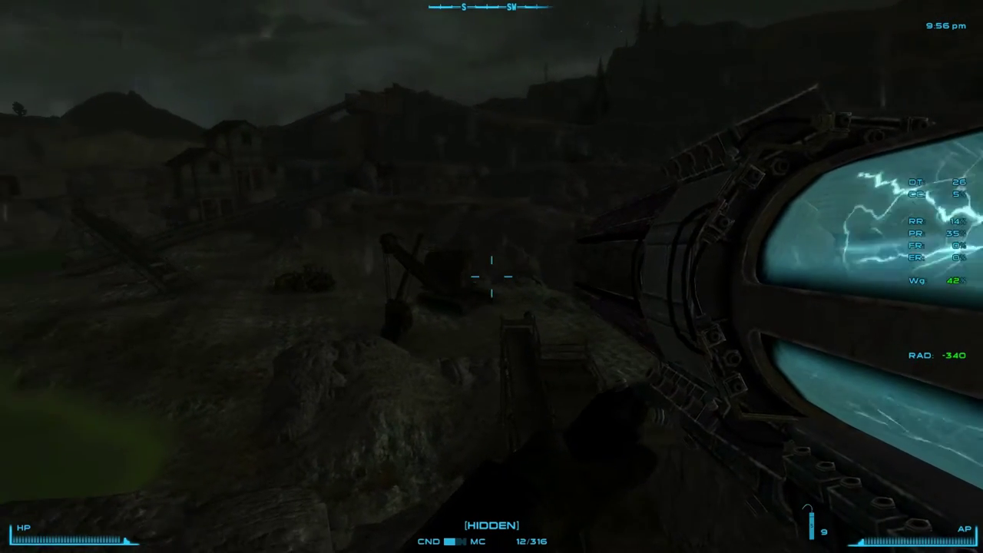
left_click(492, 277)
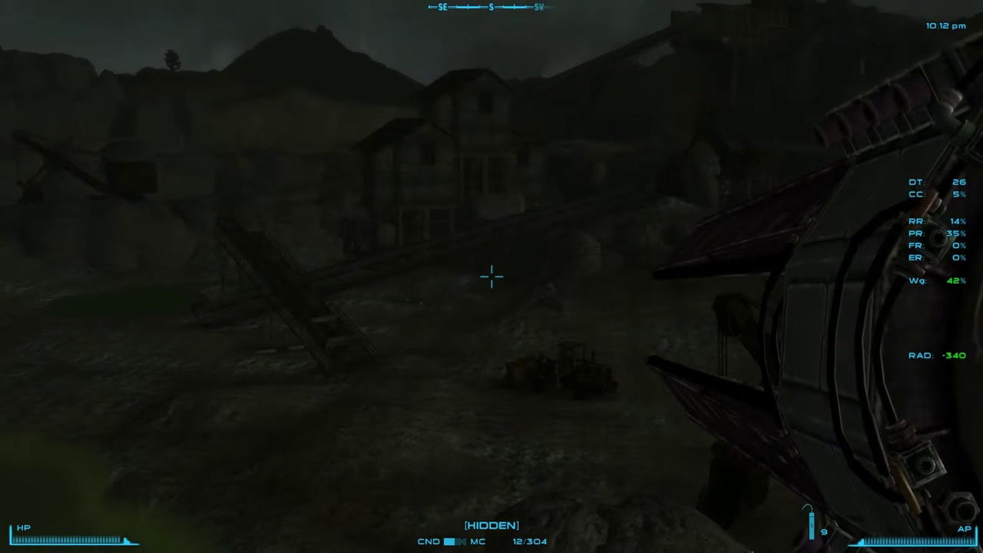
left_click(491, 277)
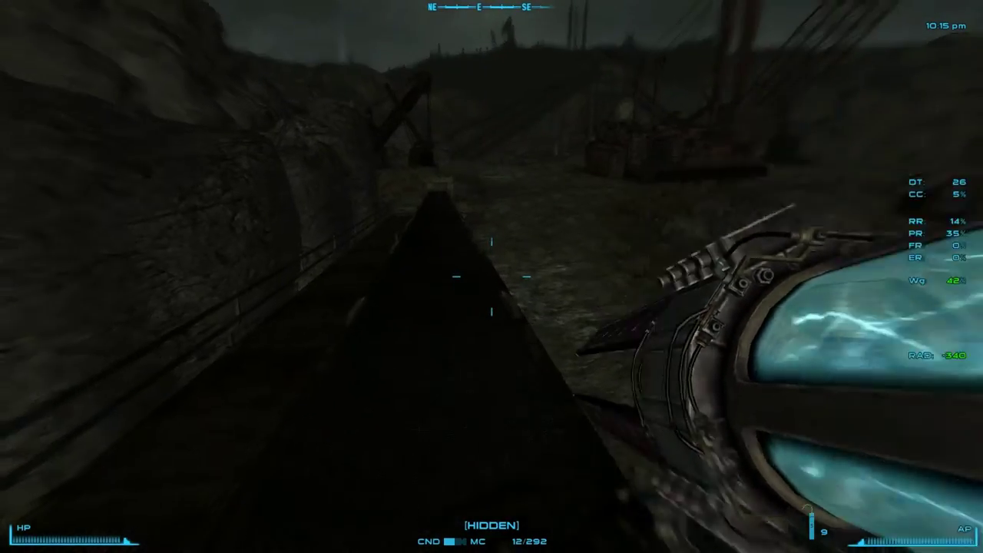
- Lower the weapon and sneak along the dark catwalk into the passage
key("r")
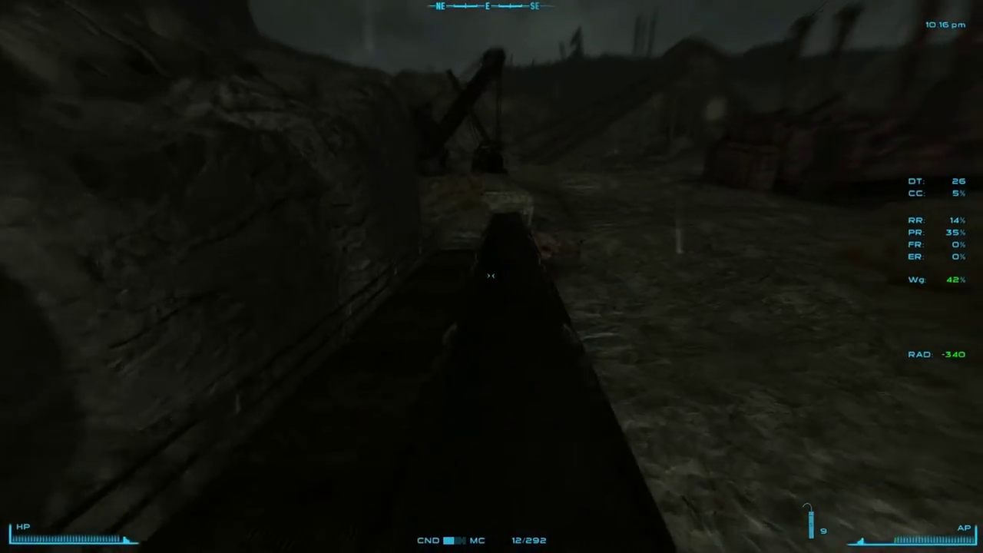
key("w")
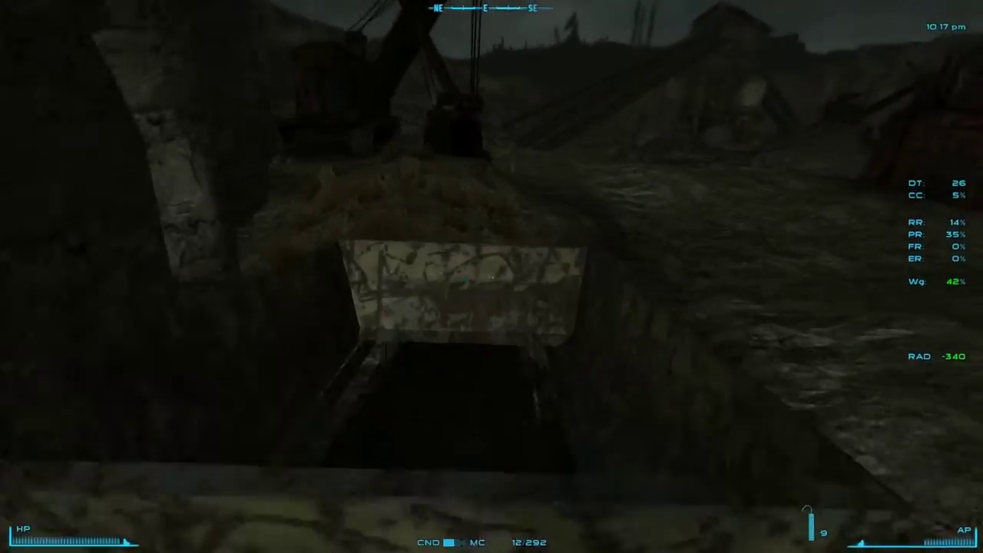
key("ctrl")
key("r")
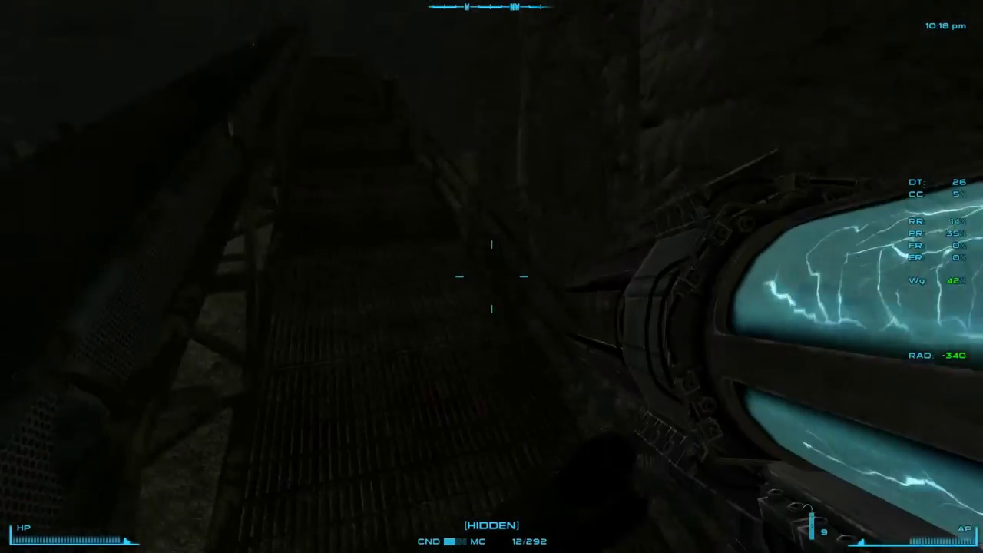
key("w")
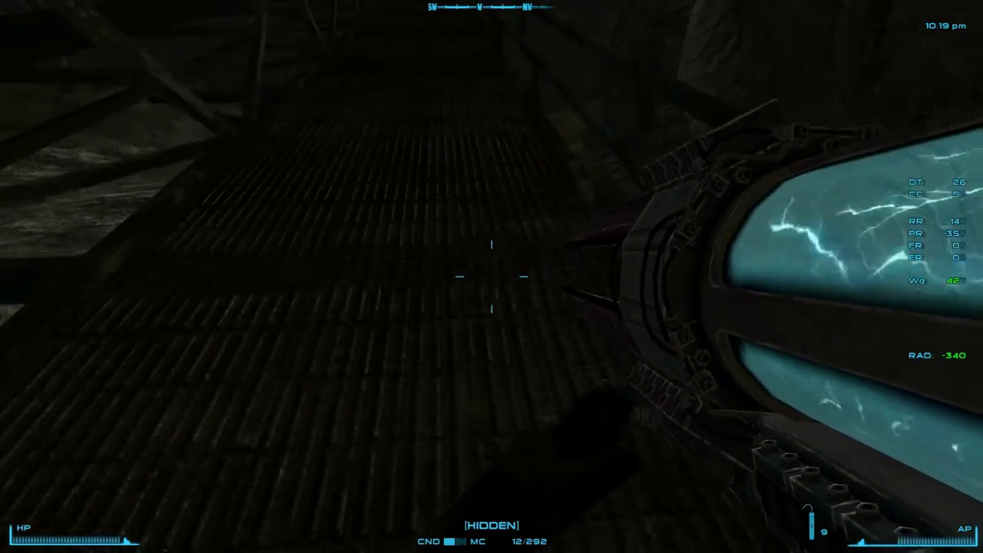
key("r")
key("w")
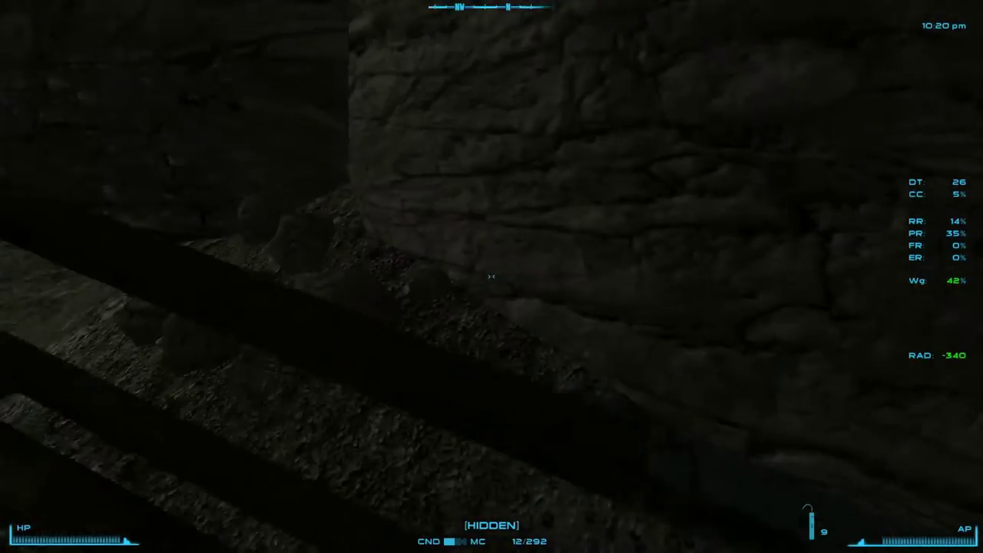
key("w")
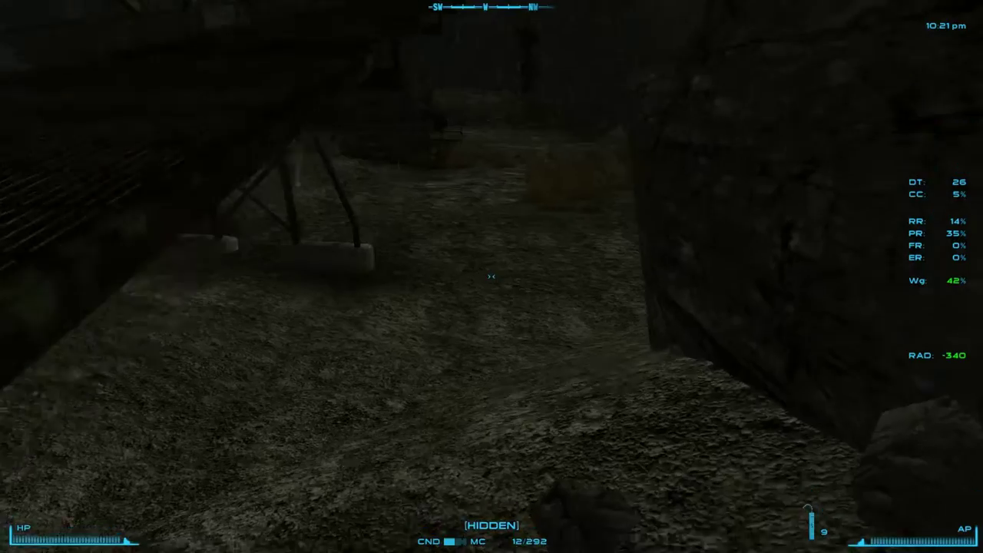
- Sneak across open ground past the tower legs toward the shed
key("w")
key("w")
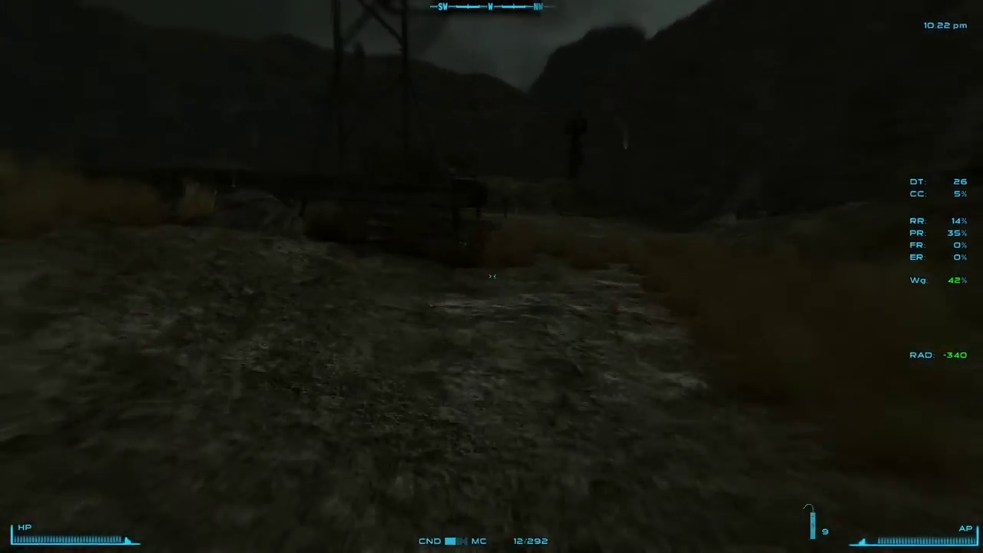
key("w")
key("ctrl")
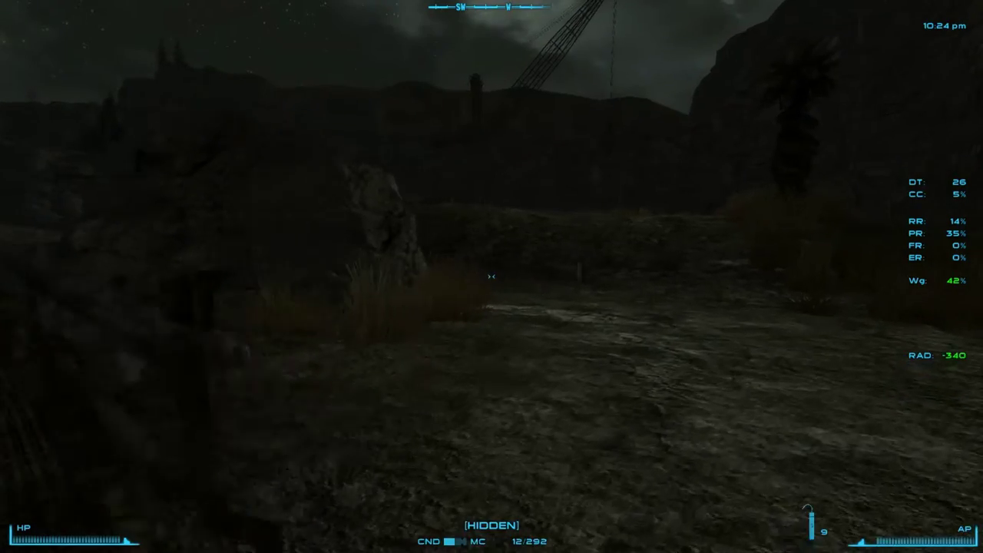
key("w")
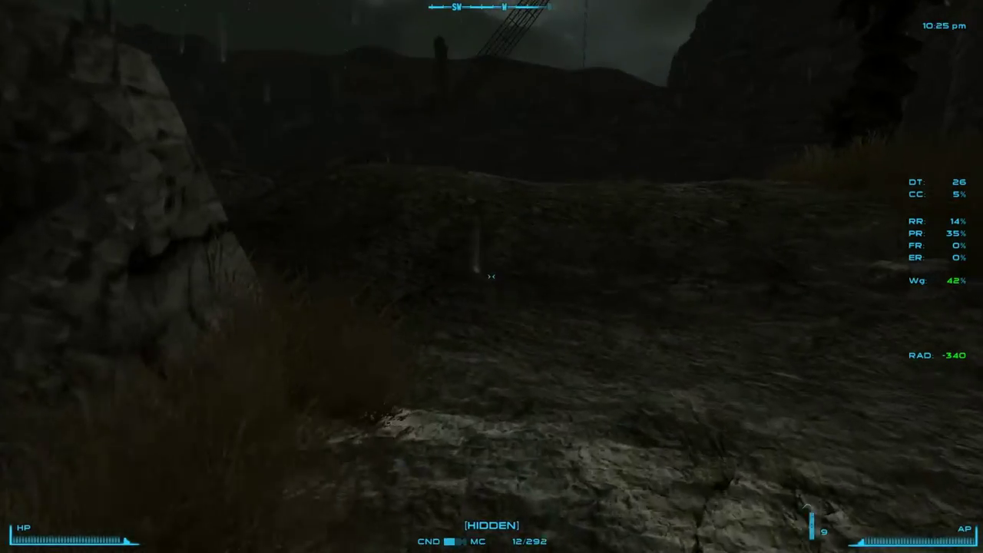
key("w")
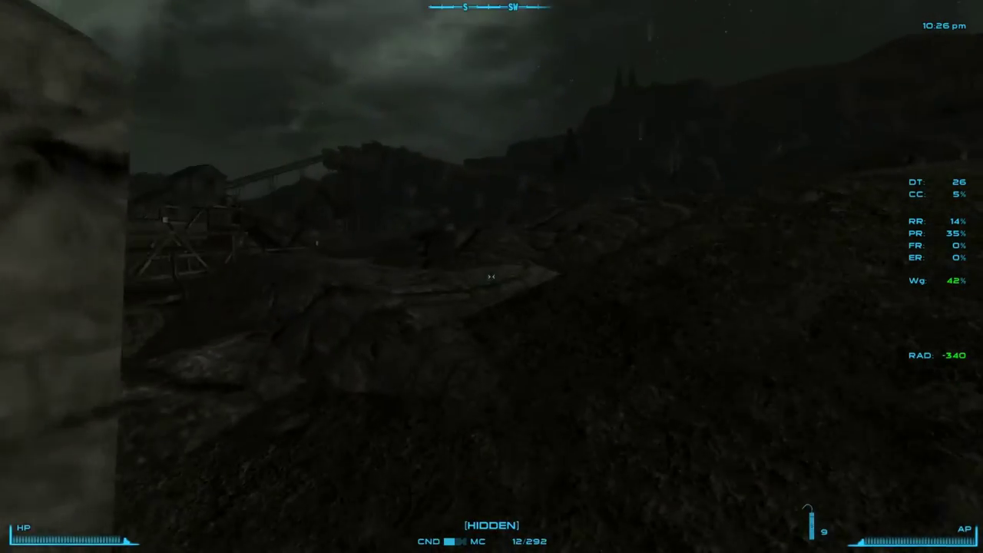
key("w")
key("w")
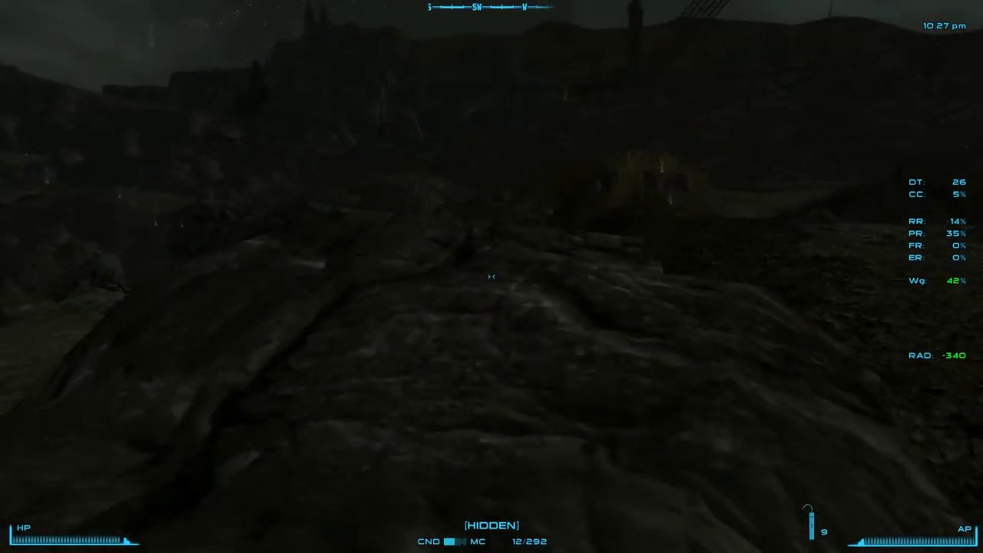
key("w")
key("w")
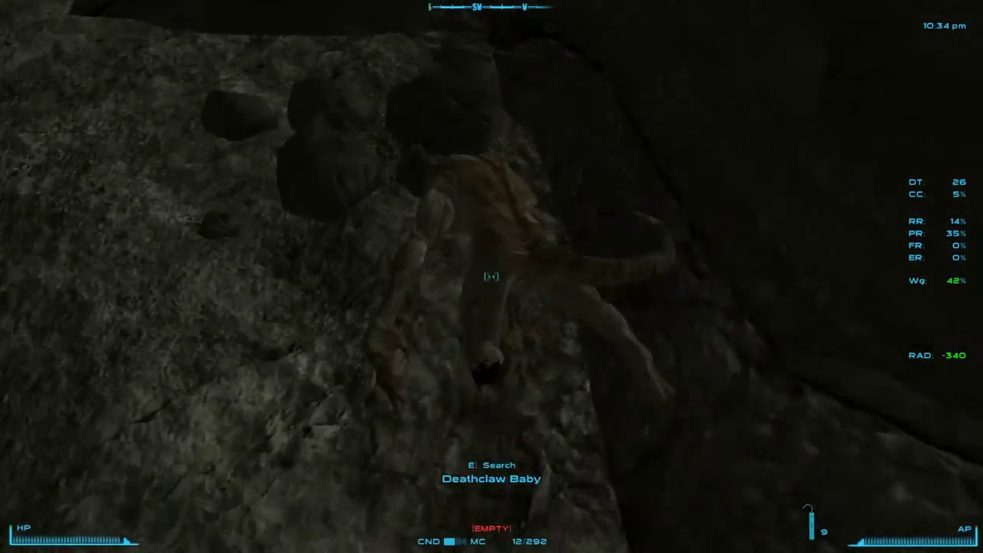
- Search the Deathclaw Baby corpse and climb over the rock toward the excavator
key("w")
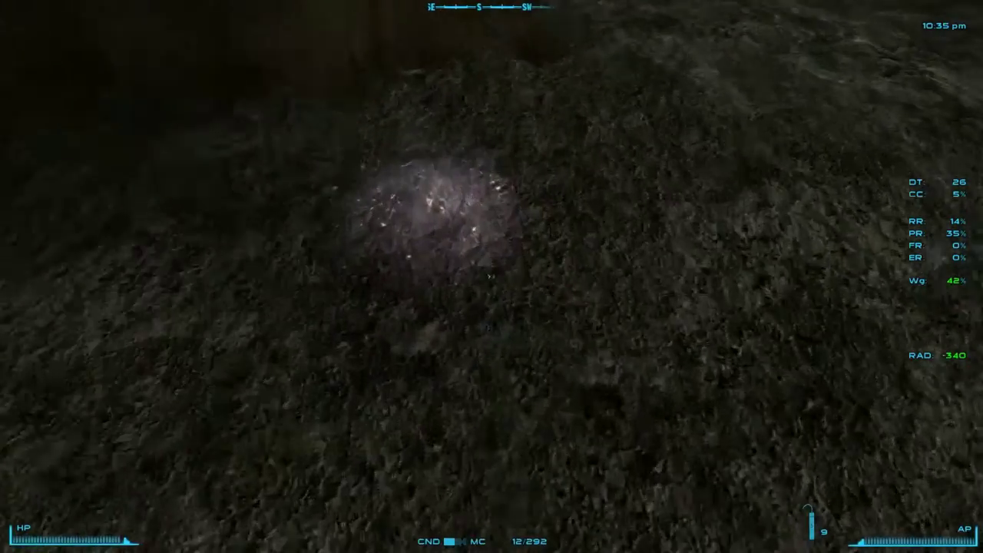
key("e")
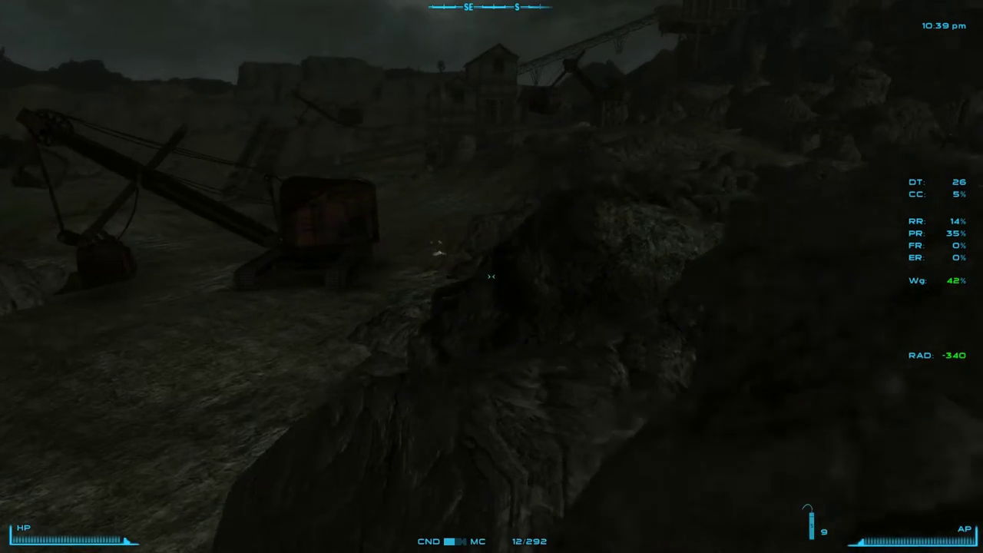
key("w")
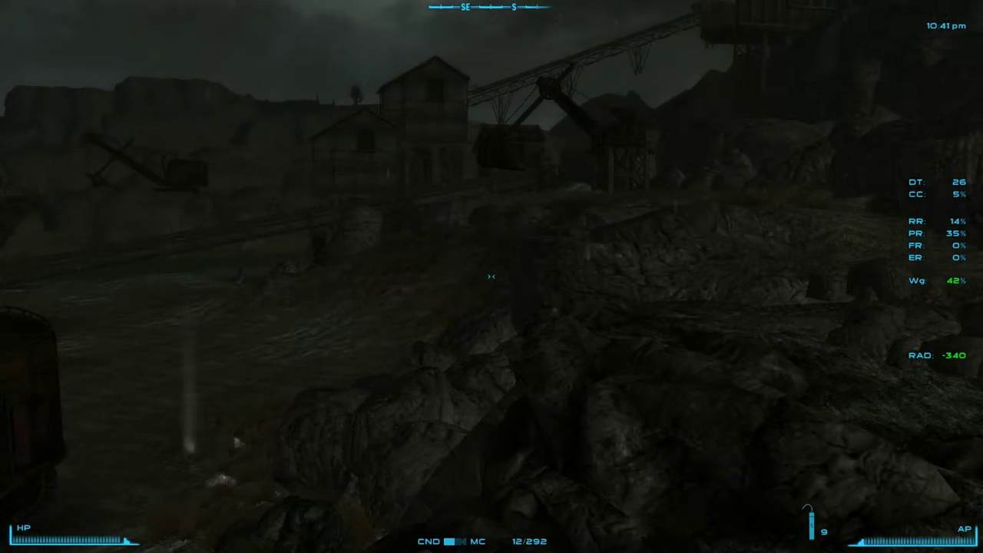
key("w")
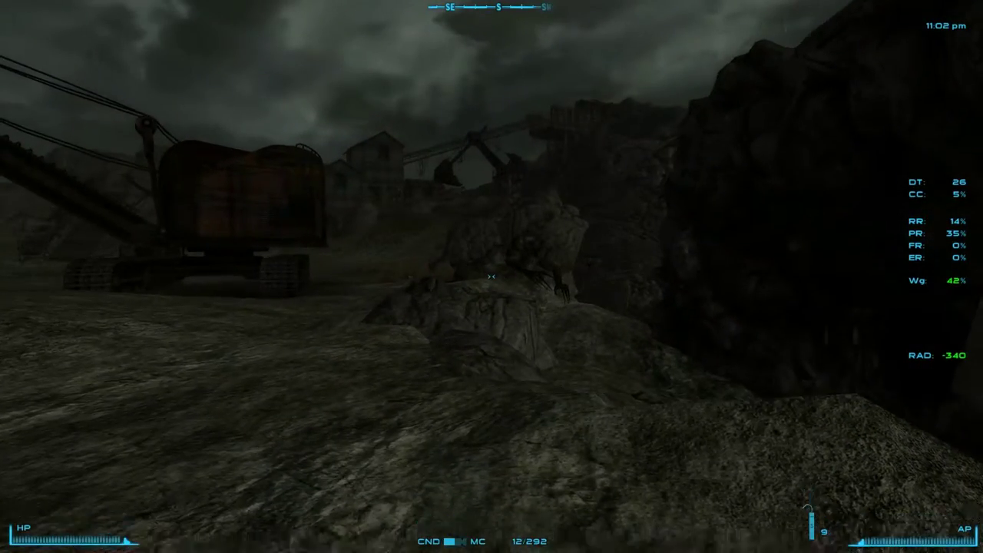
- Crouch into sneak mode among the dark rocks near the excavators
key("ctrl")
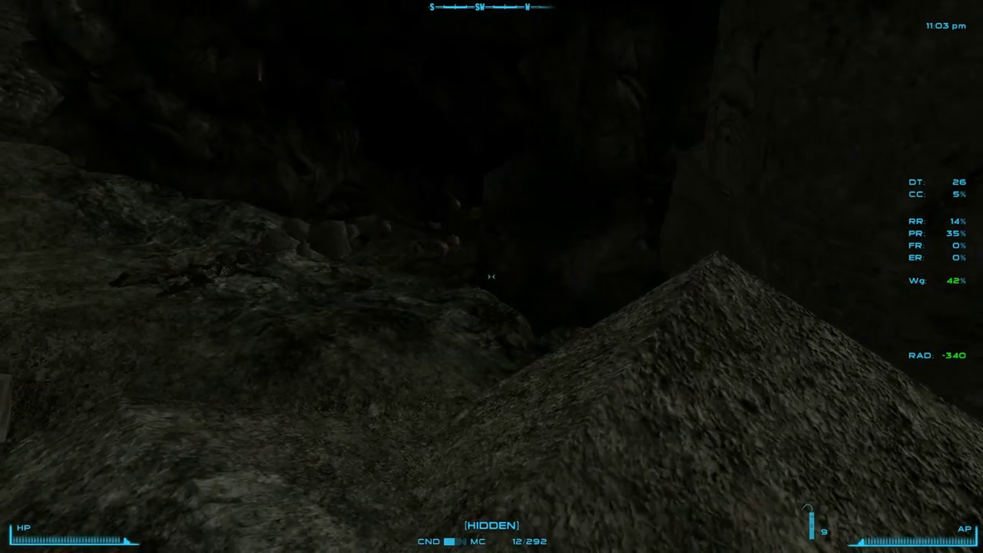
- Sneak to the Mother Deathclaw corpse and take its three Deathclaw Eggs
key("w")
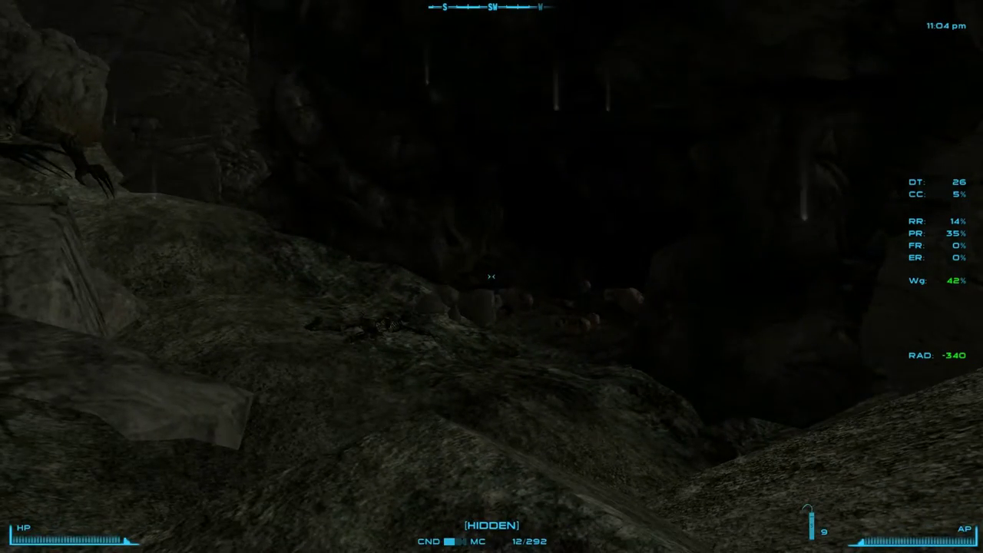
key("w")
key("w")
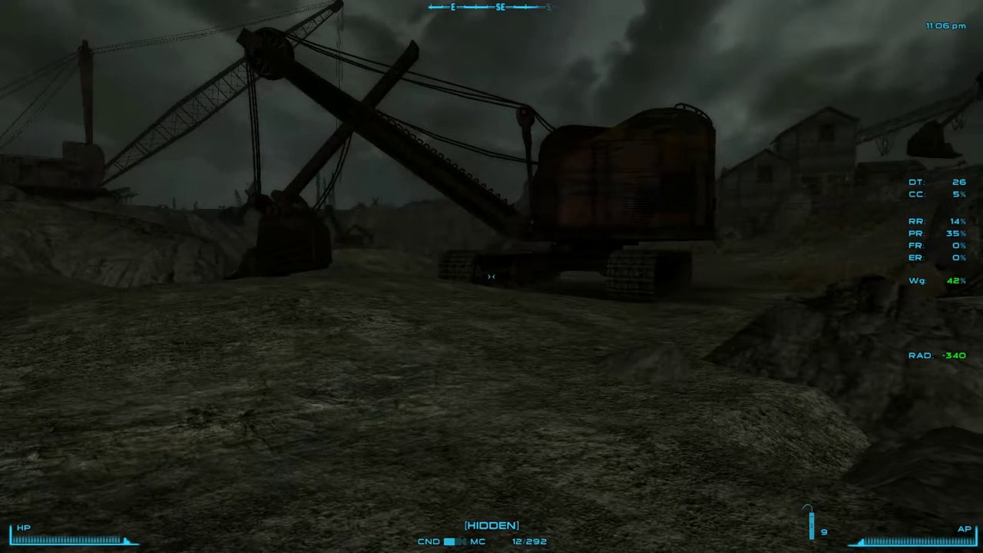
key("w")
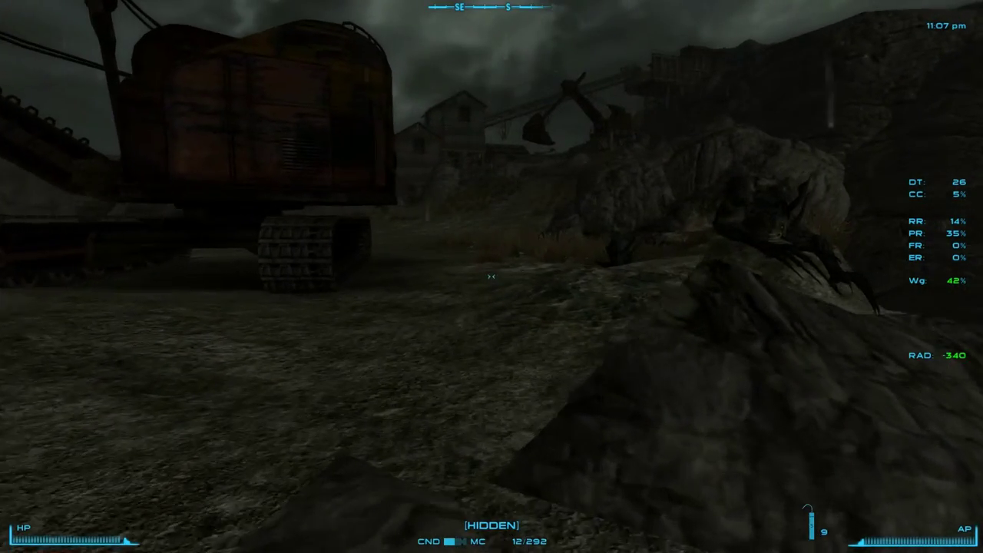
key("w")
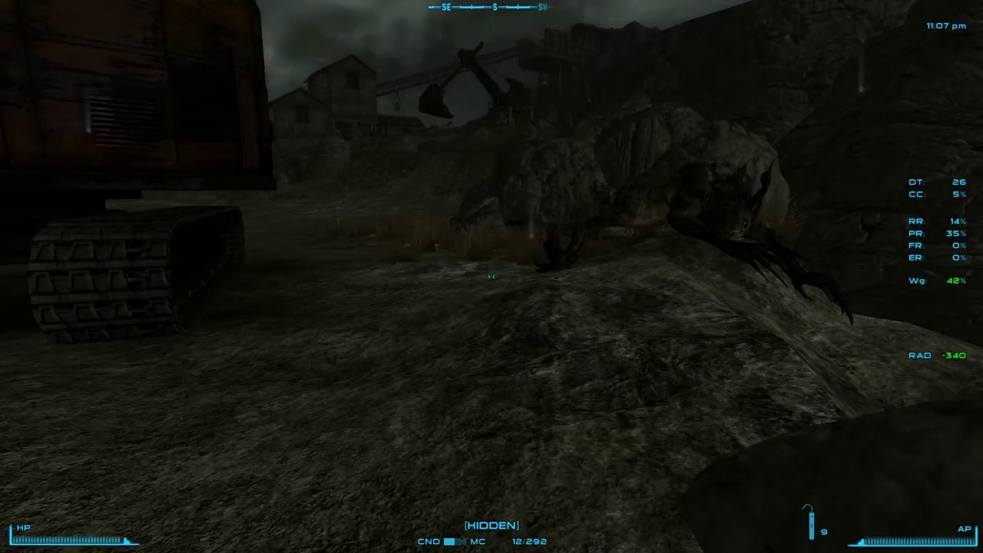
key("w")
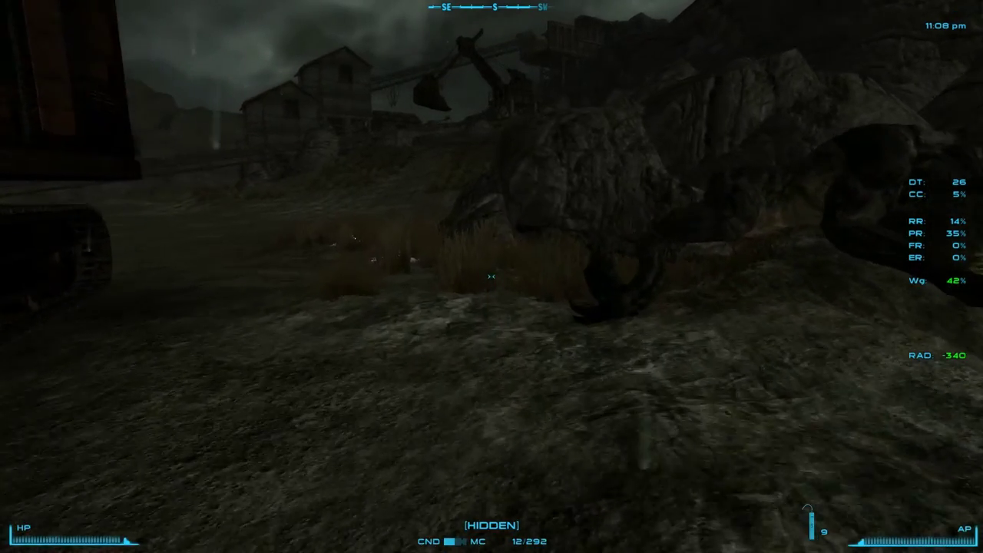
key("w")
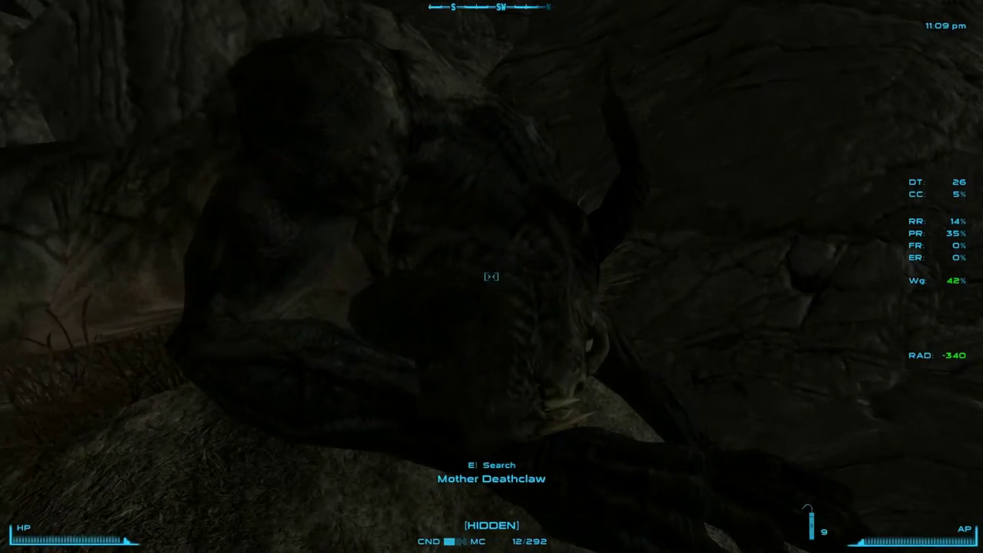
key("e")
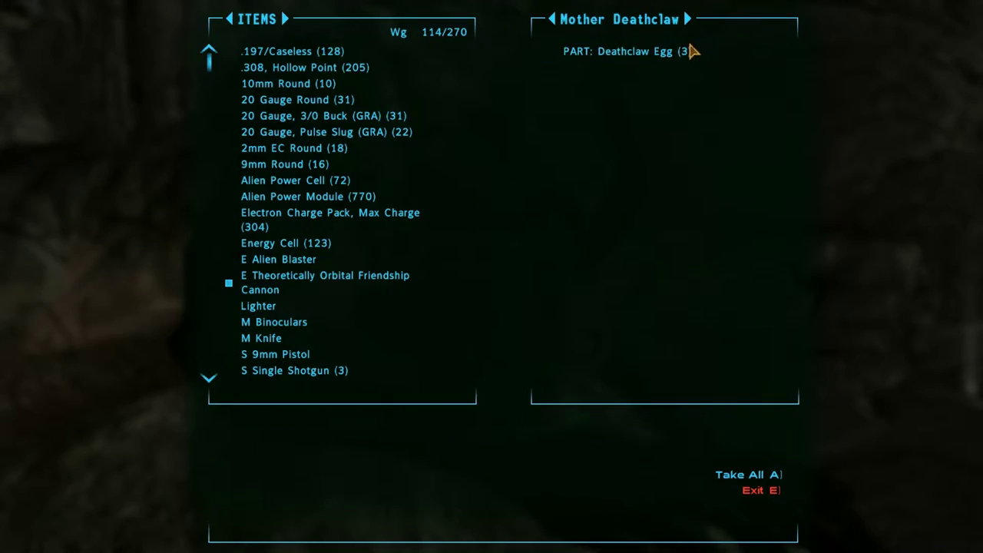
left_click(676, 52)
key("e")
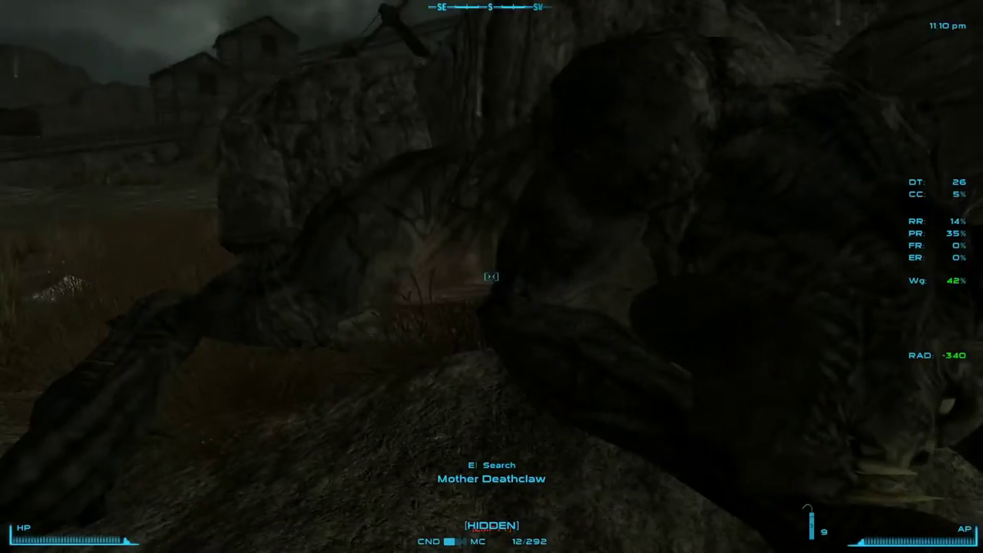
key("w")
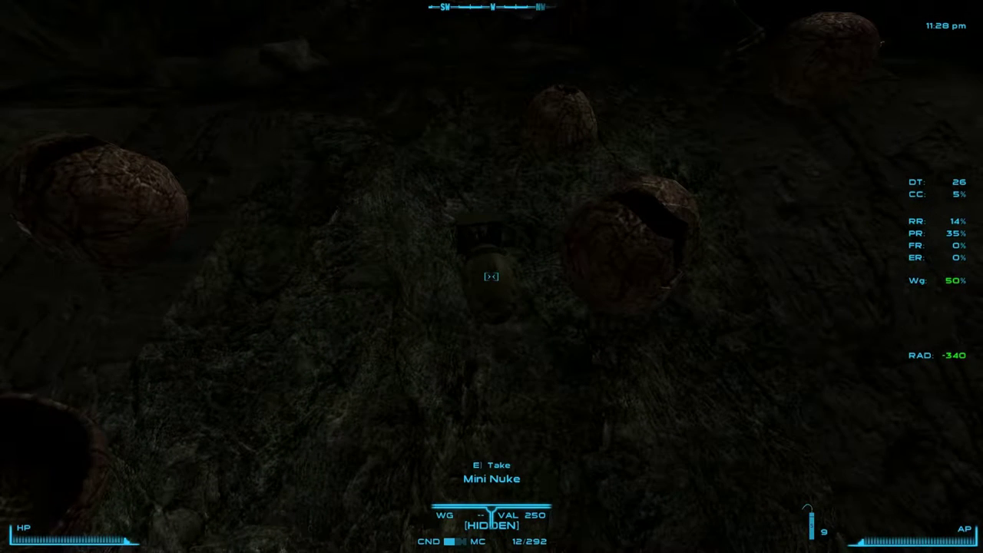
- Pick up the Mini Nuke, 5.56mm rounds and Light Machine Gun in the dark cave
key("e")
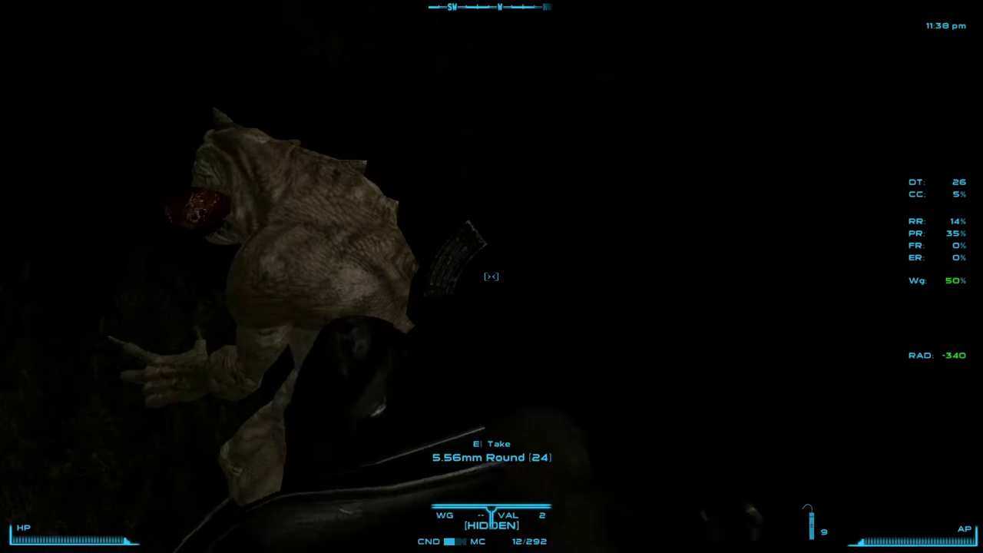
key("e")
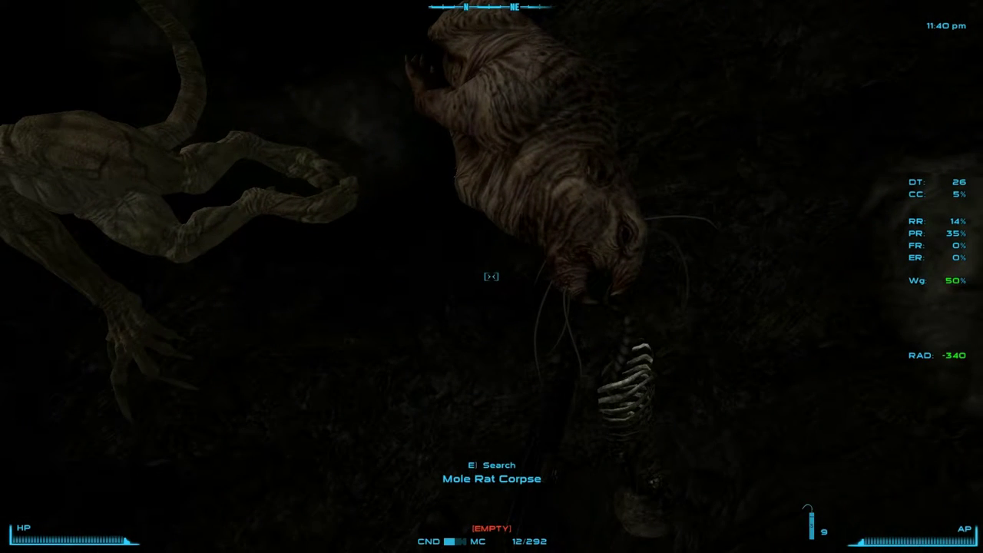
key("Tab")
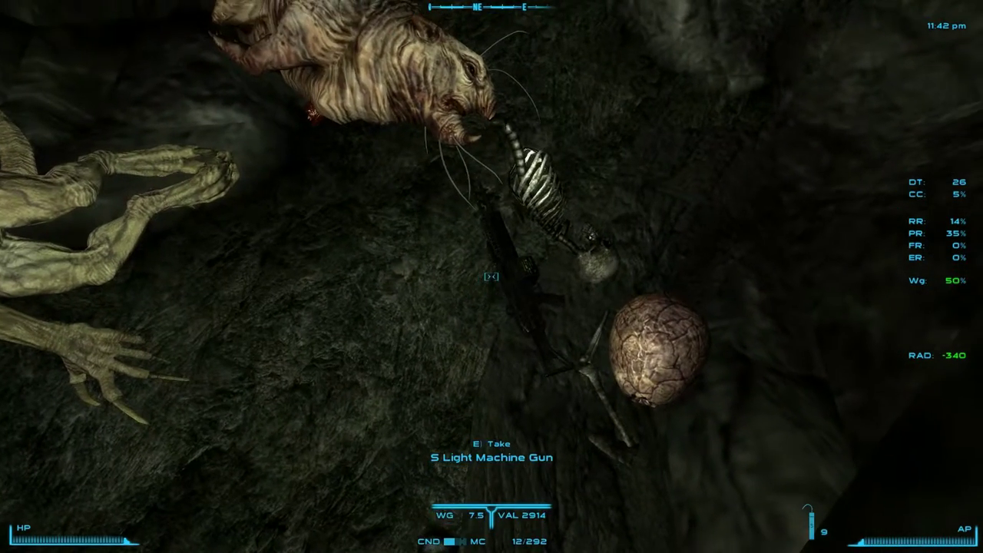
key("e")
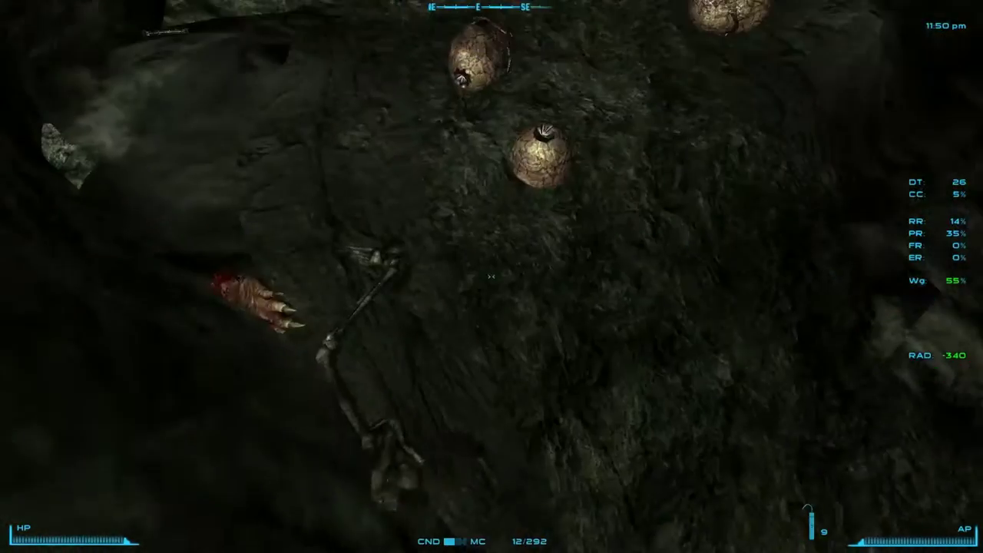
- Crouch to look over the eggs and search the empty Mole Rat Corpse
key("ctrl")
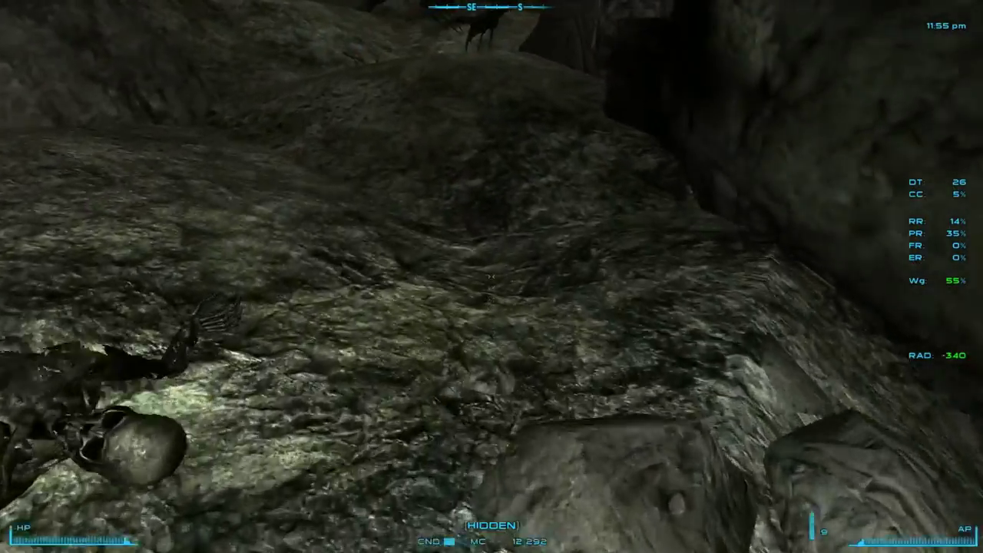
key("ctrl")
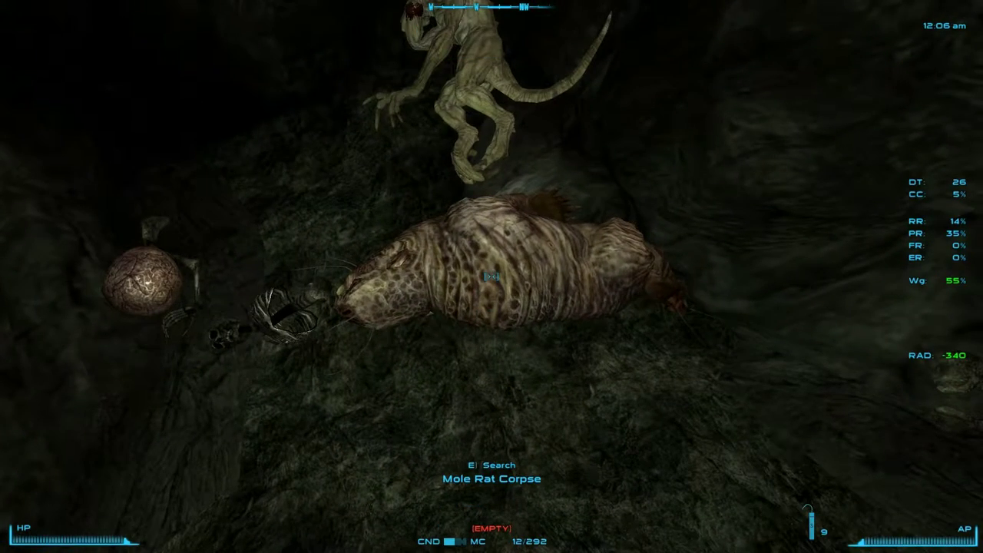
key("e")
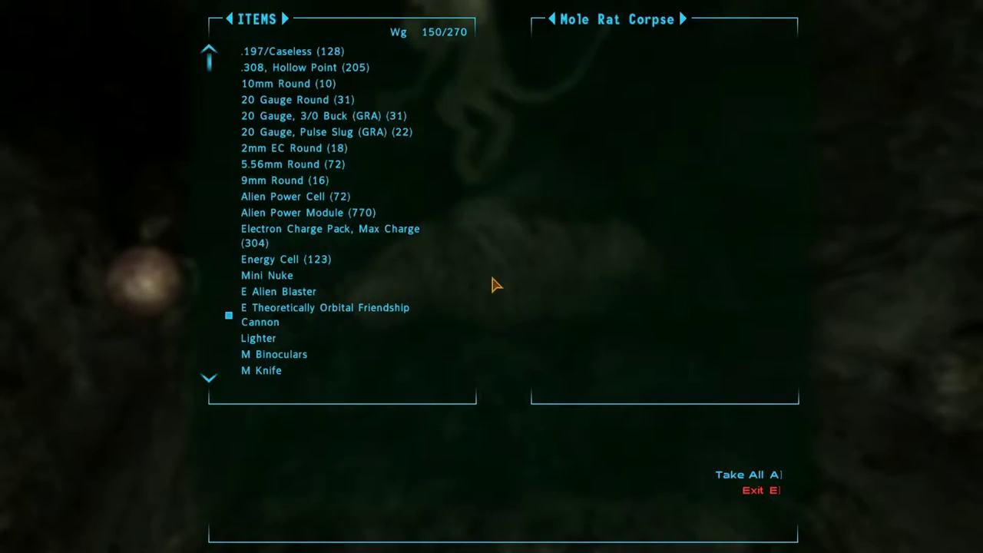
key("e")
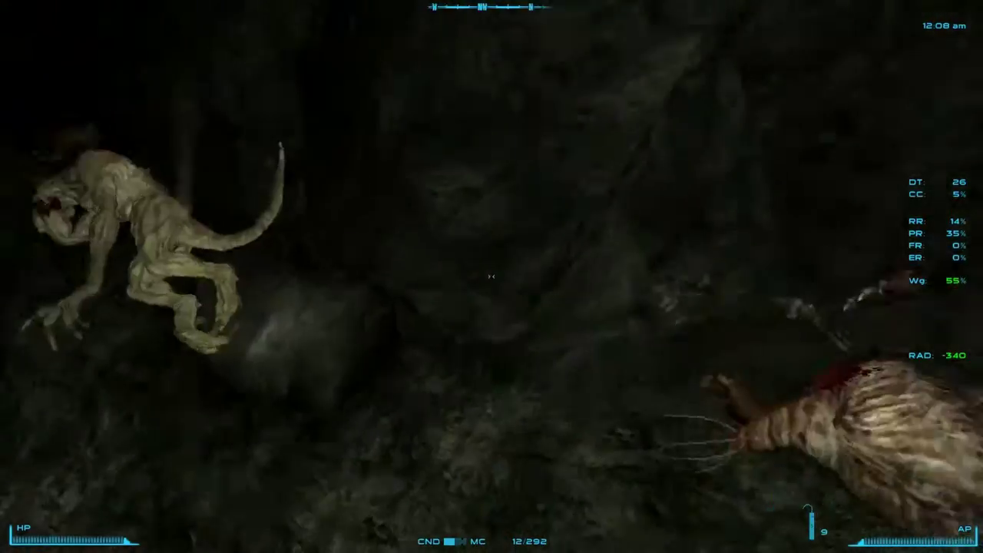
- Move past the Deathclaw Baby corpse and take the egg beside the skeleton
key("w")
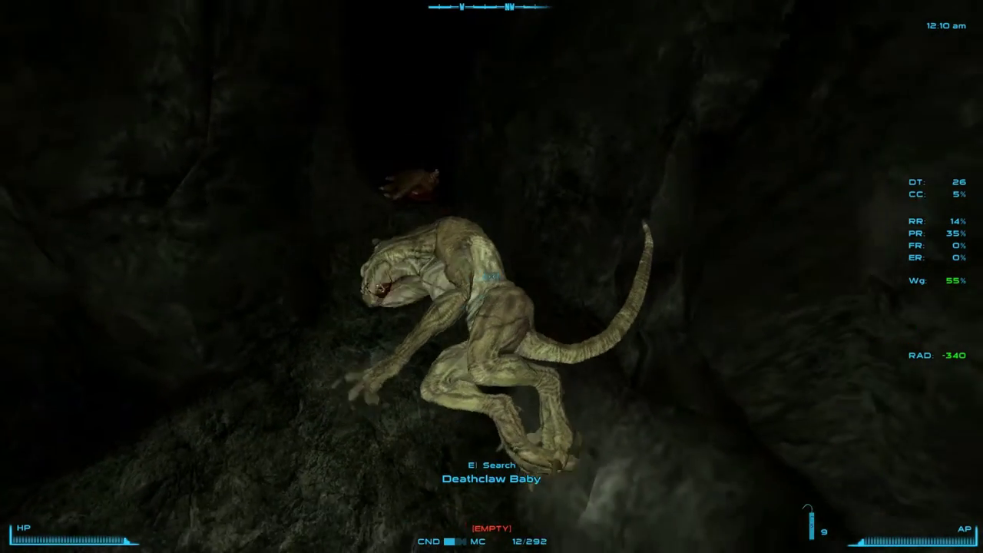
key("s")
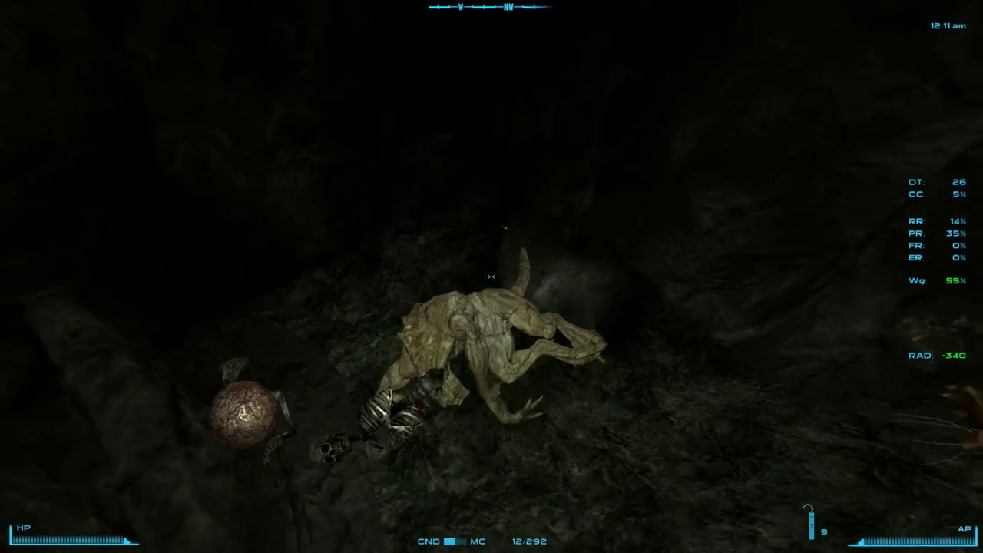
key("w")
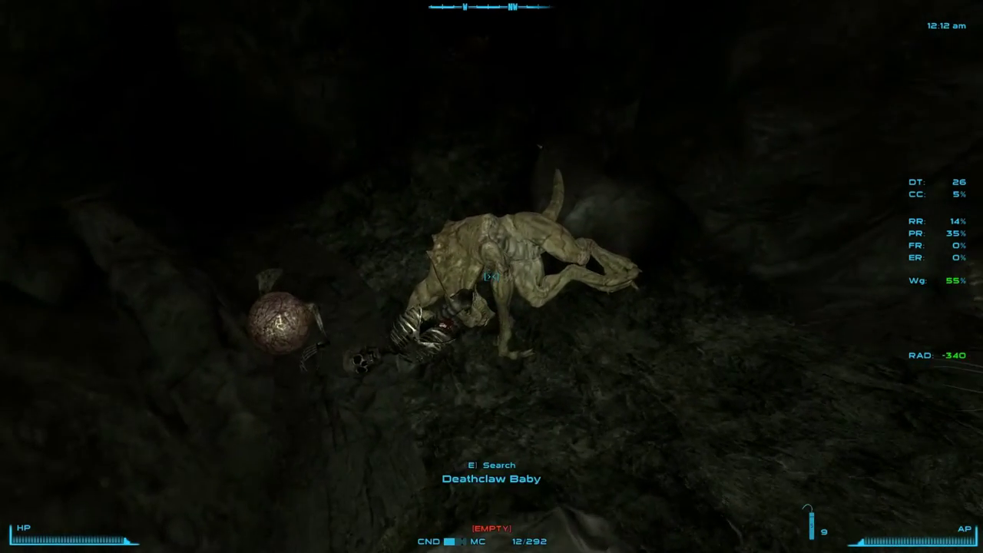
key("w")
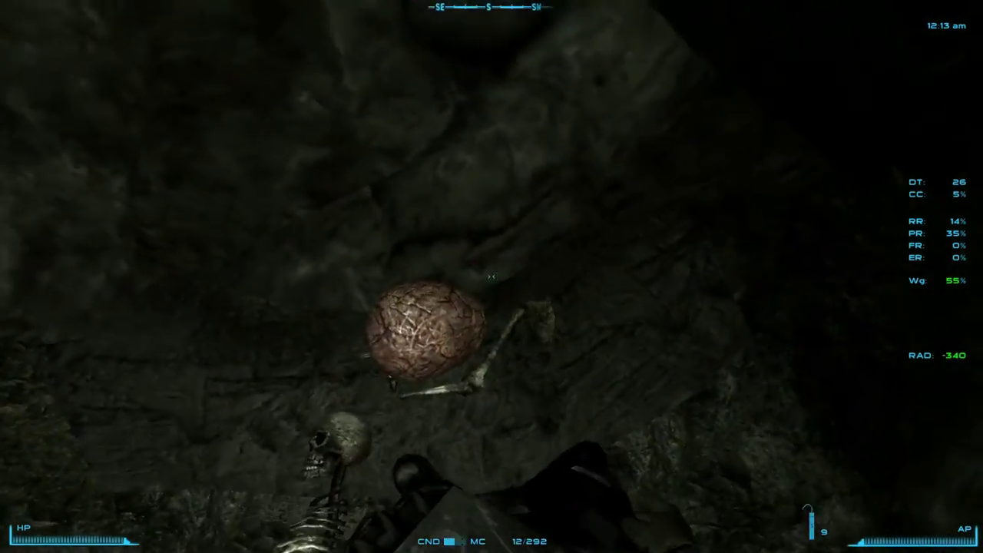
key("e")
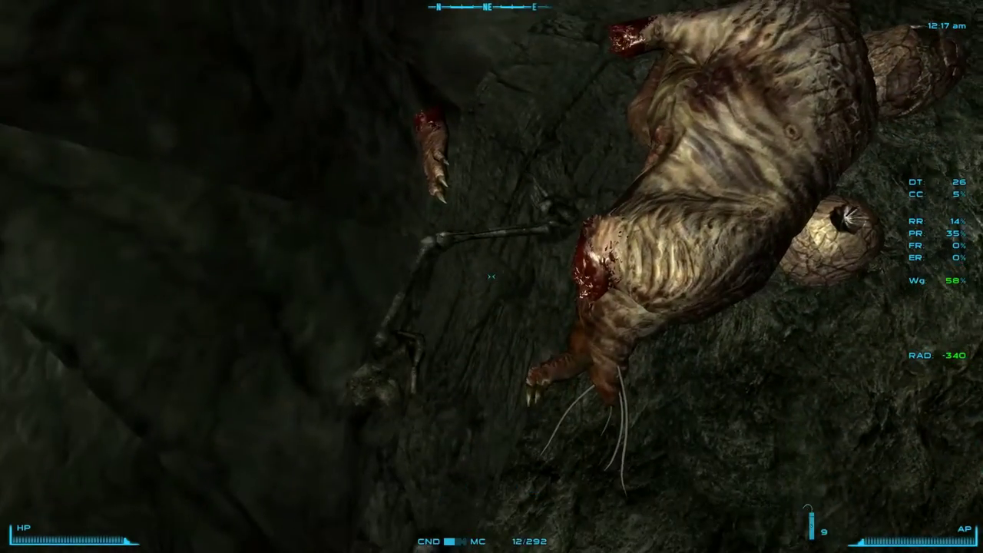
- Recheck the empty Mole Rat Corpse, then bring up the Pip-Boy inventory
key("e")
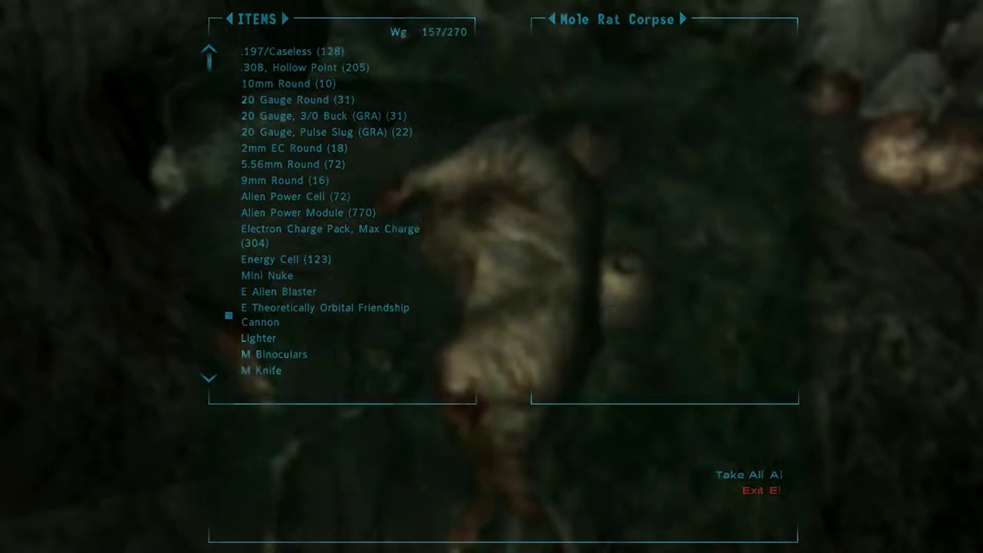
key("e")
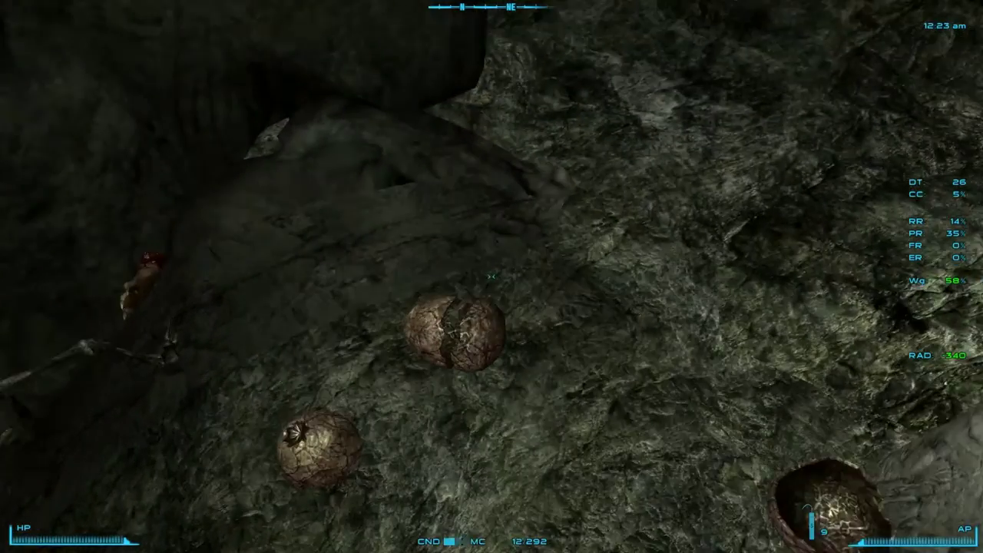
key("ctrl")
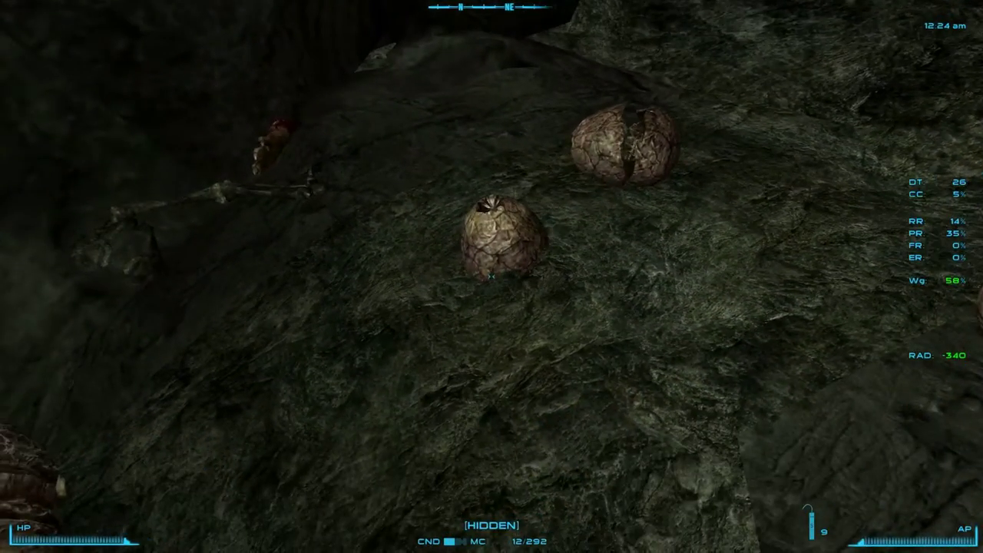
key("ctrl")
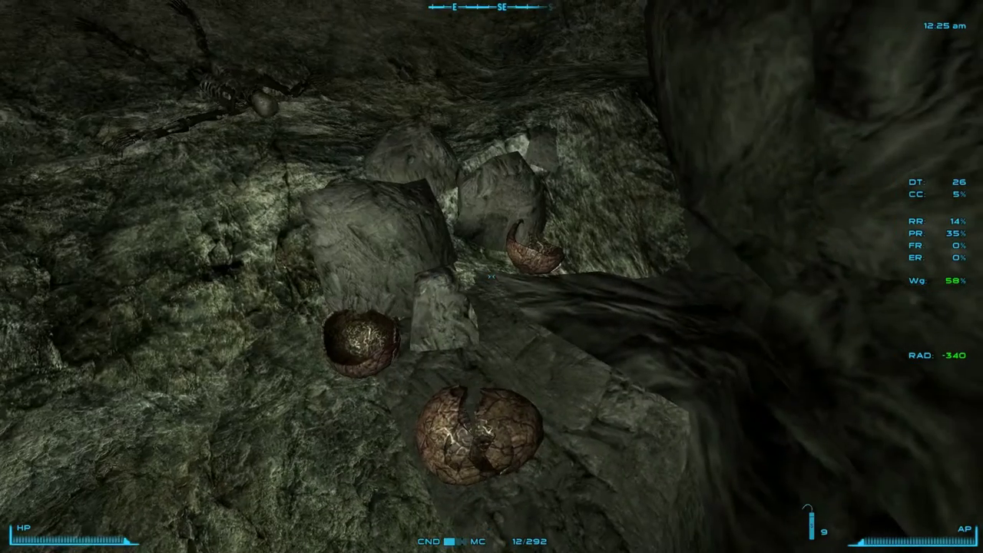
key("Tab")
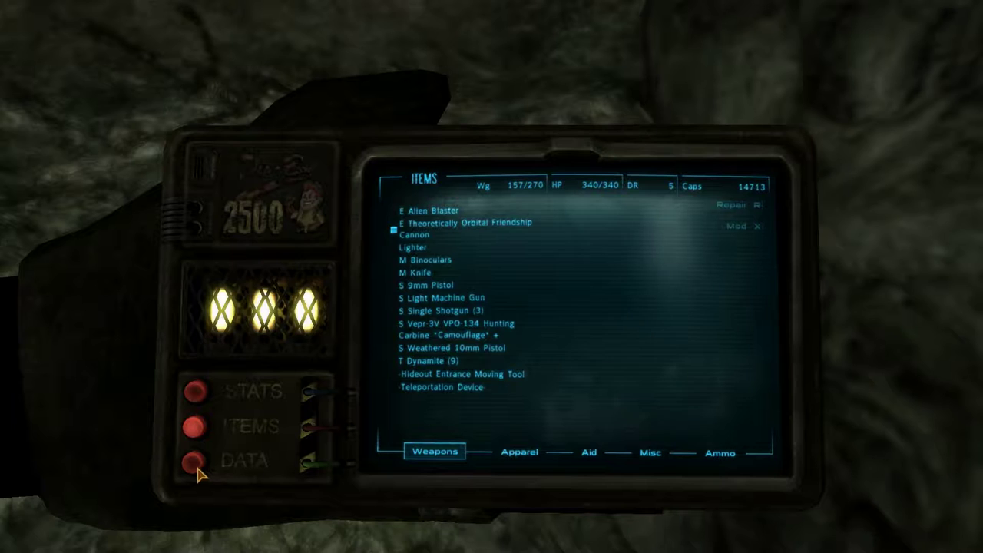
- Review the Pip-Boy quest list, then leave the cave crouched past the deathclaw
left_click(193, 461)
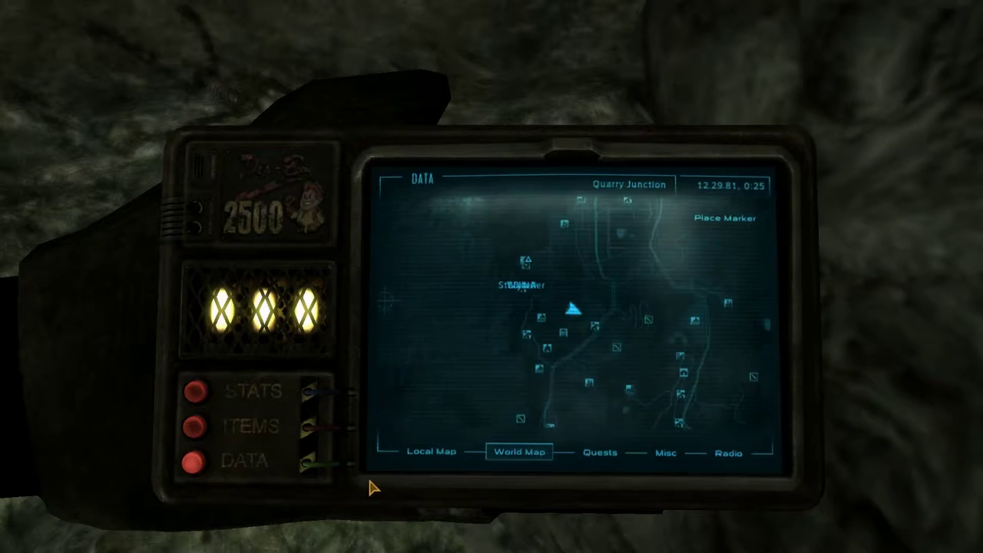
left_click(591, 458)
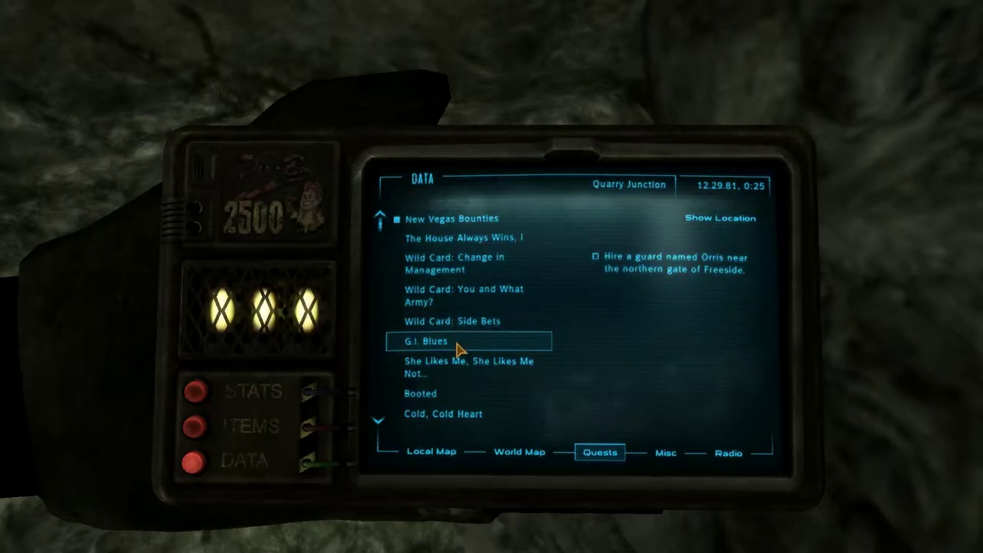
key("Tab")
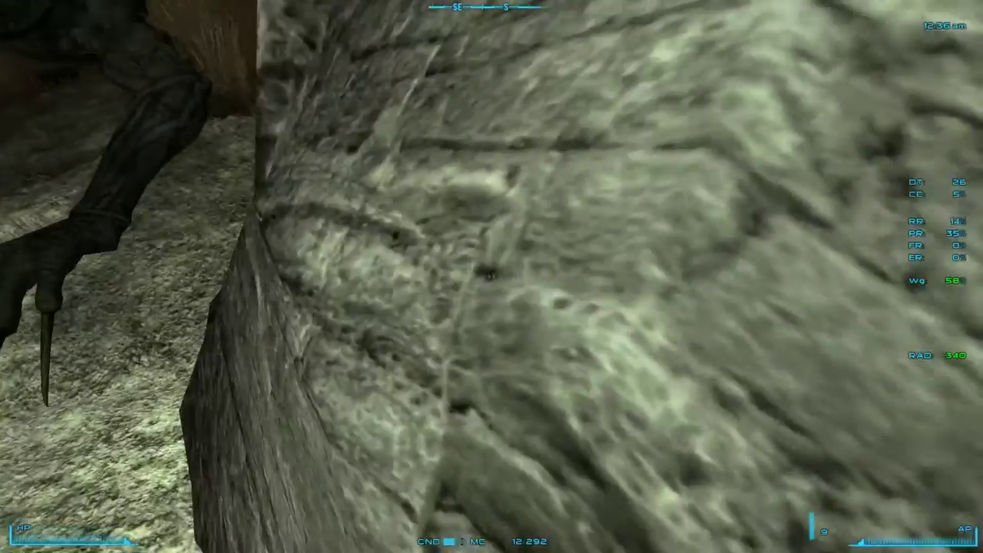
key("ctrl")
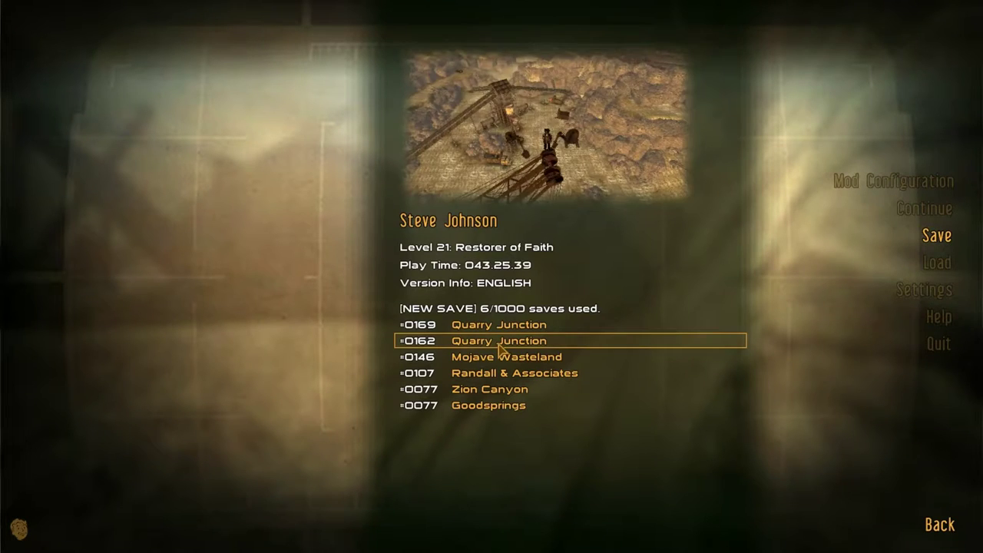
- Overwrite the 0169 Quarry Junction save and resume play
left_click(512, 328)
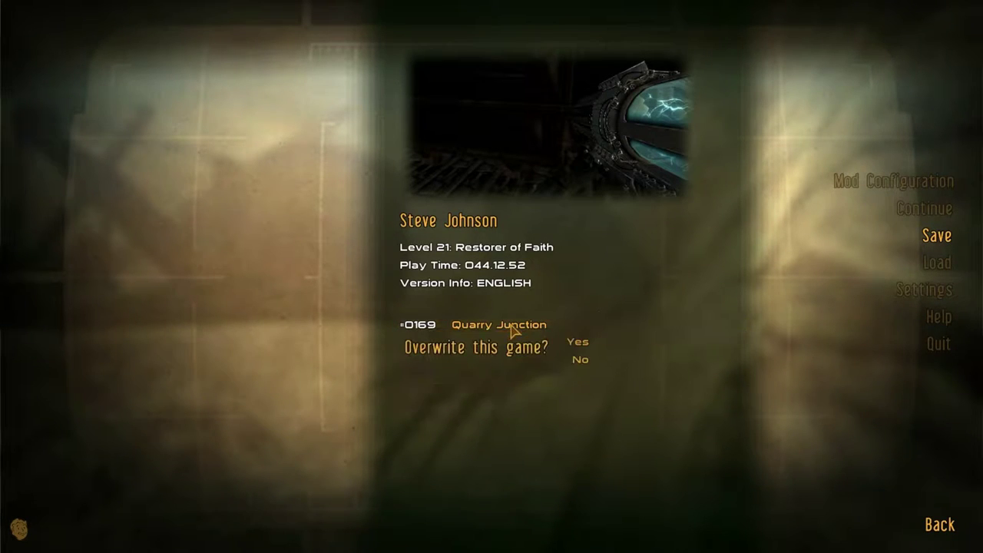
left_click(575, 344)
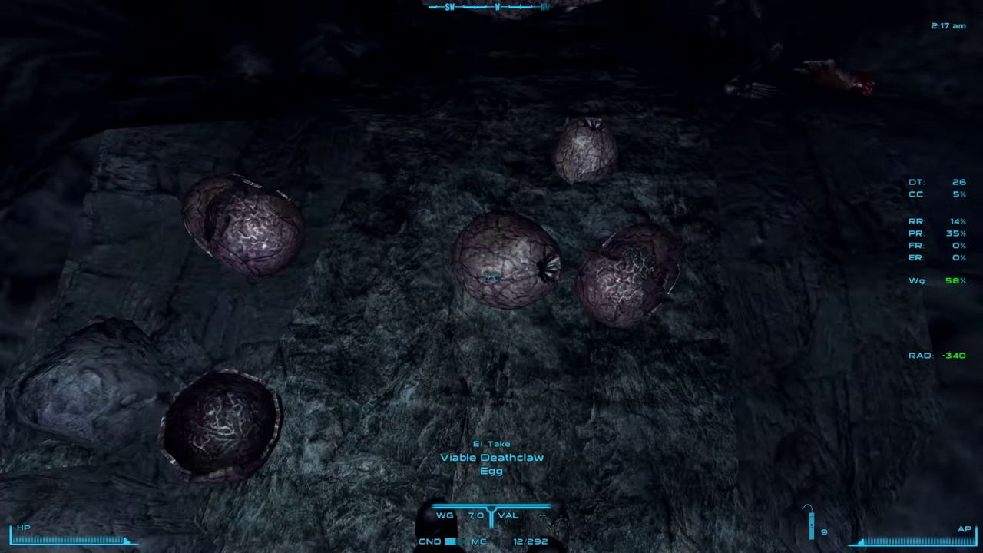
key("w")
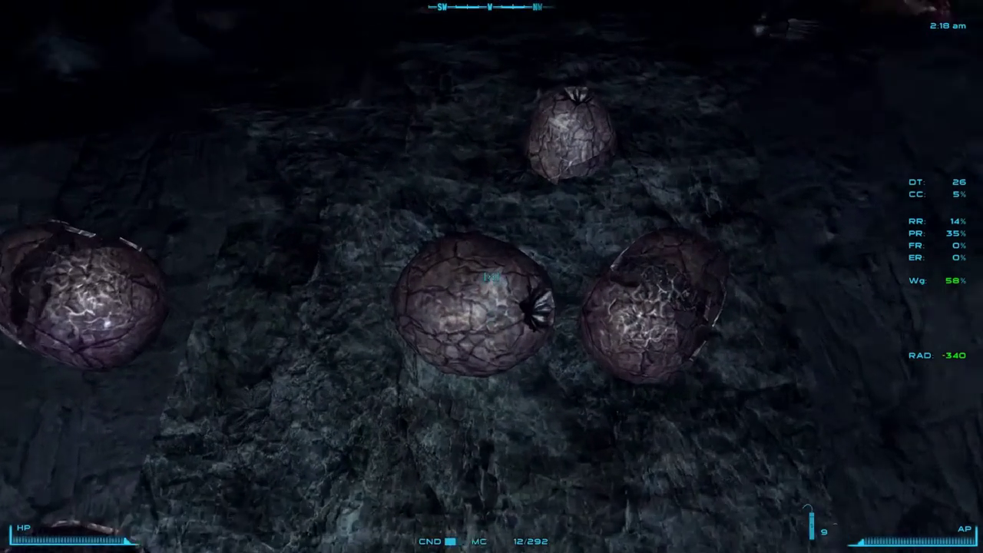
key("s")
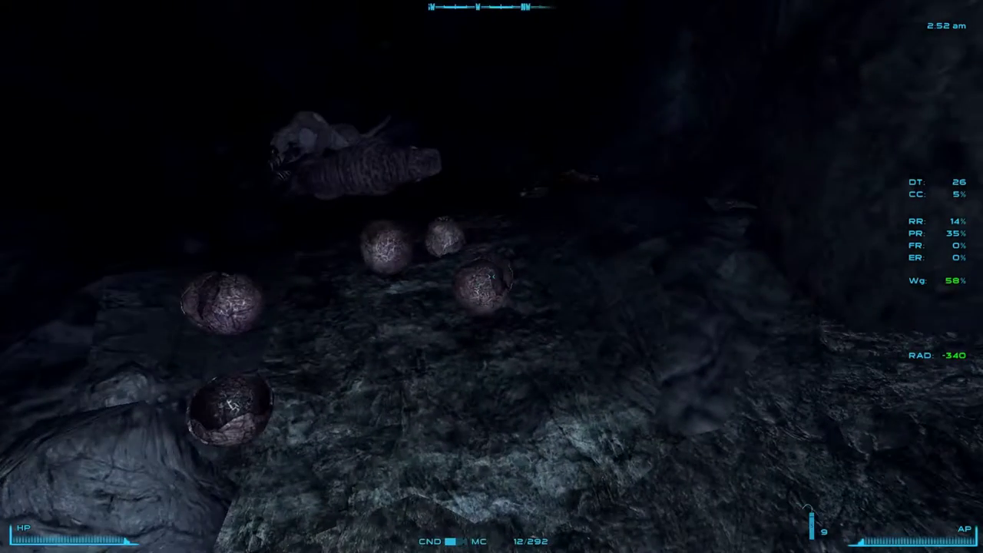
key("w")
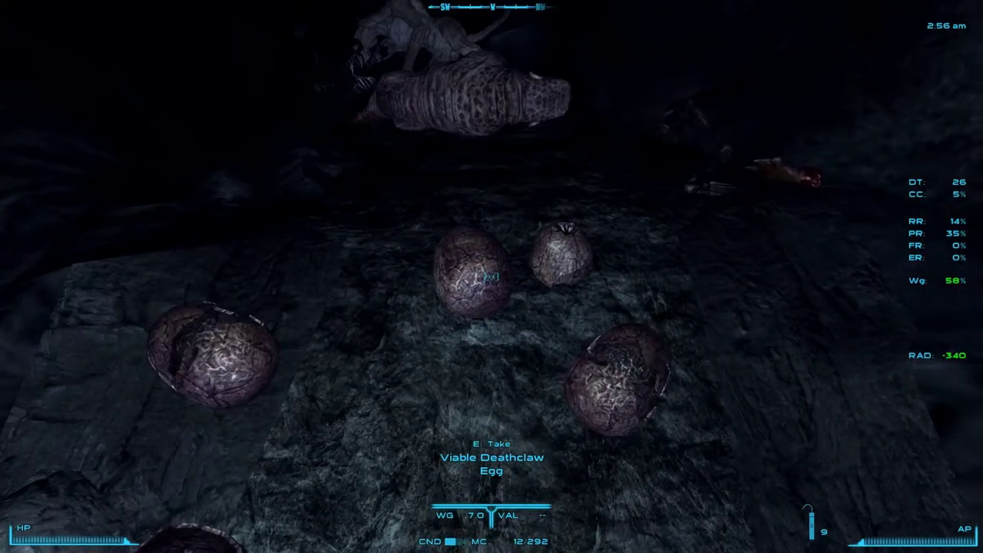
key("r")
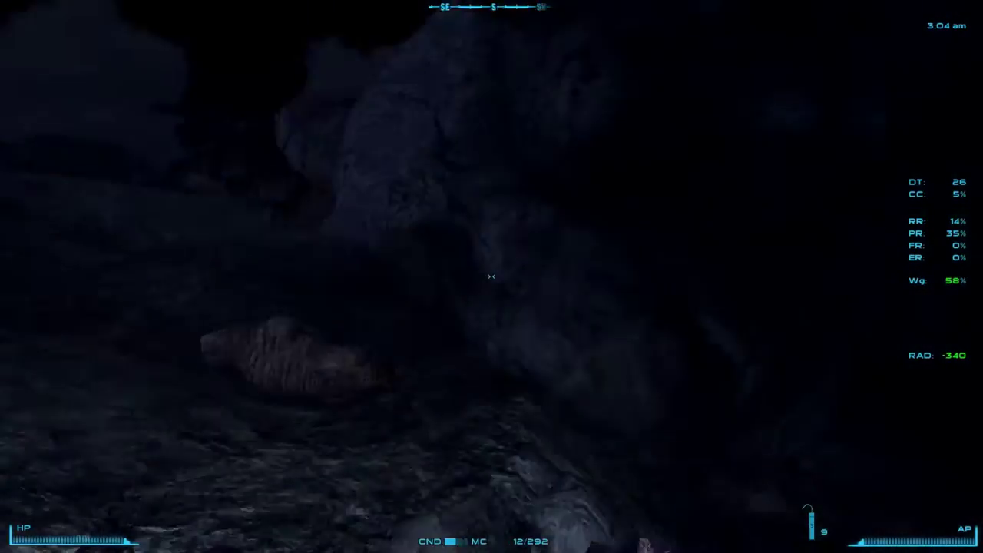
key("Tab")
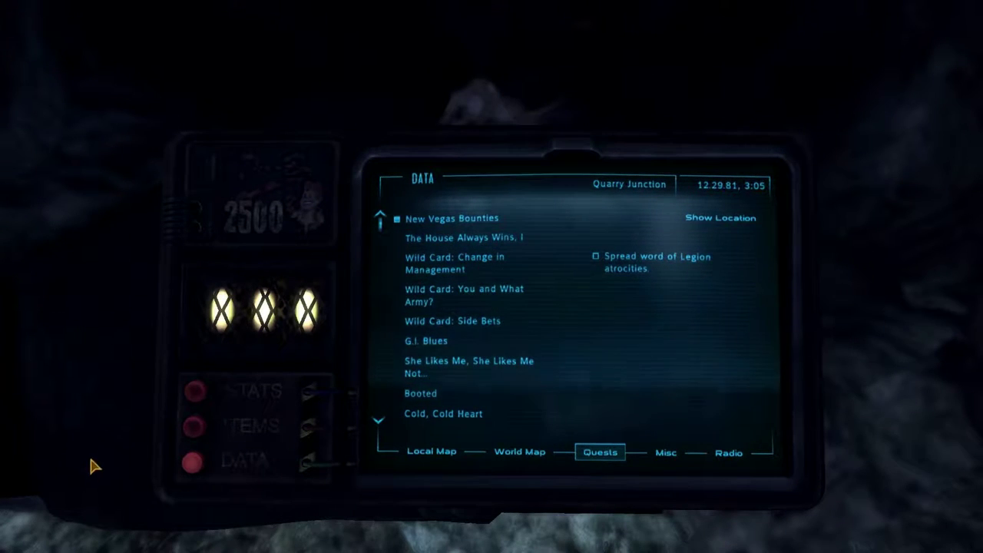
left_click(192, 427)
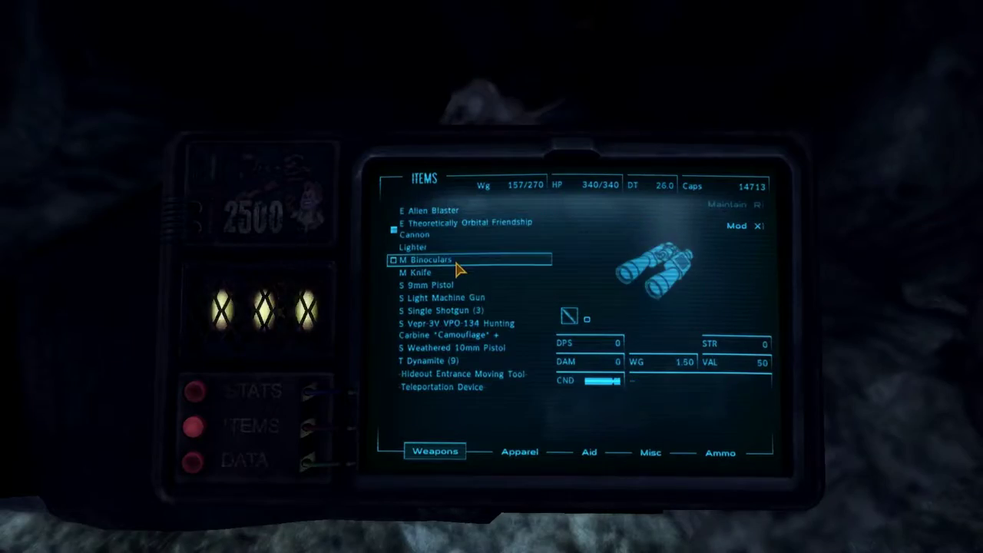
key("Tab")
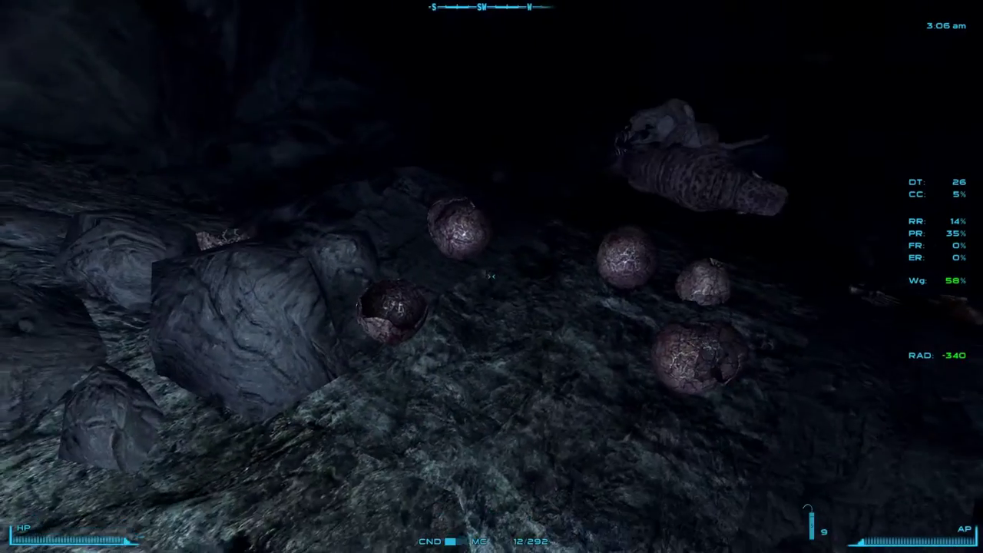
- Walk over to the cave nest, take a Viable Deathclaw Egg, and check the inventory
key("w")
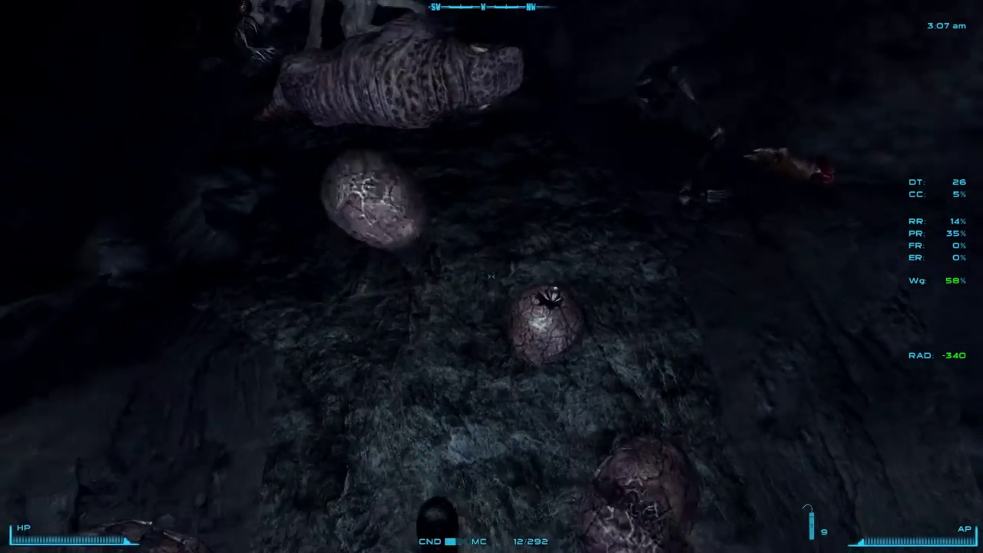
key("w")
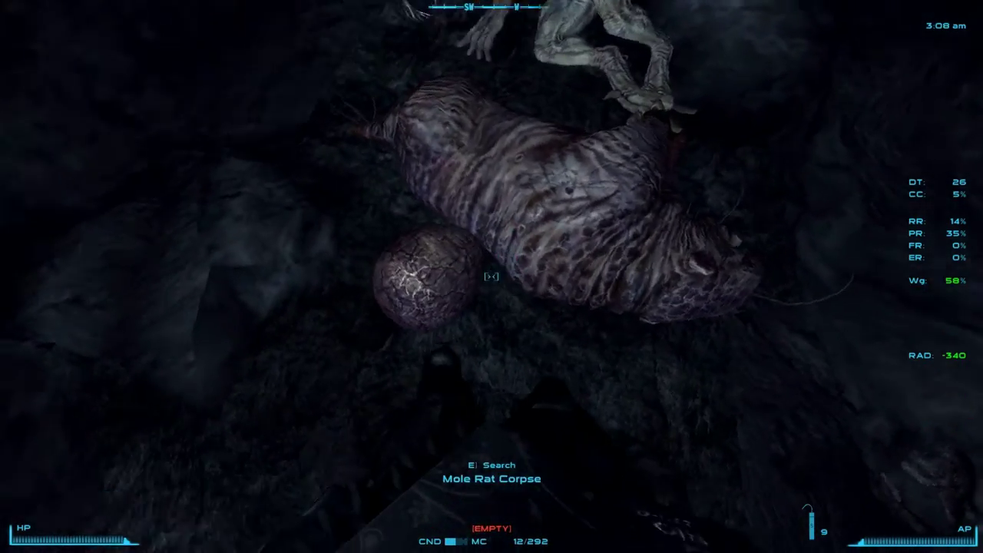
key("e")
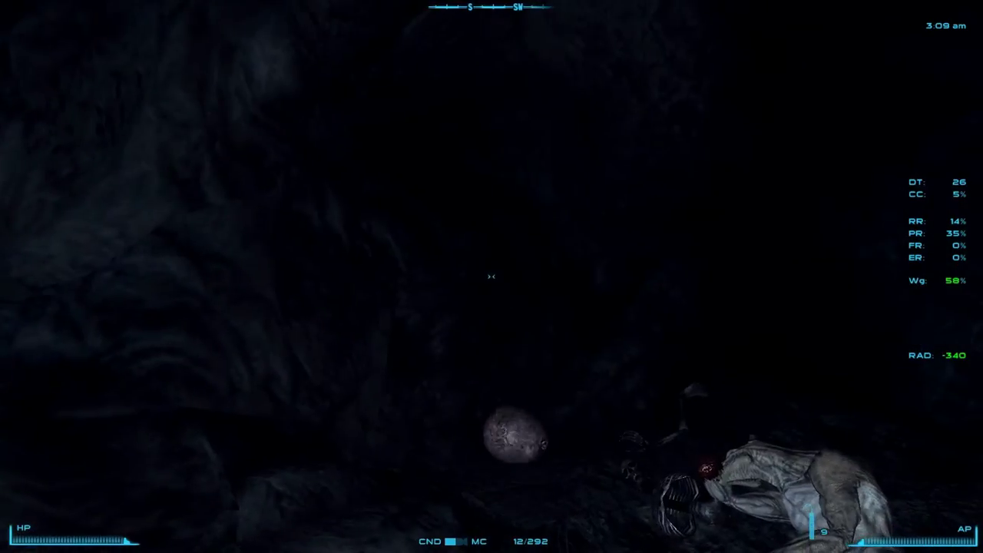
key("w")
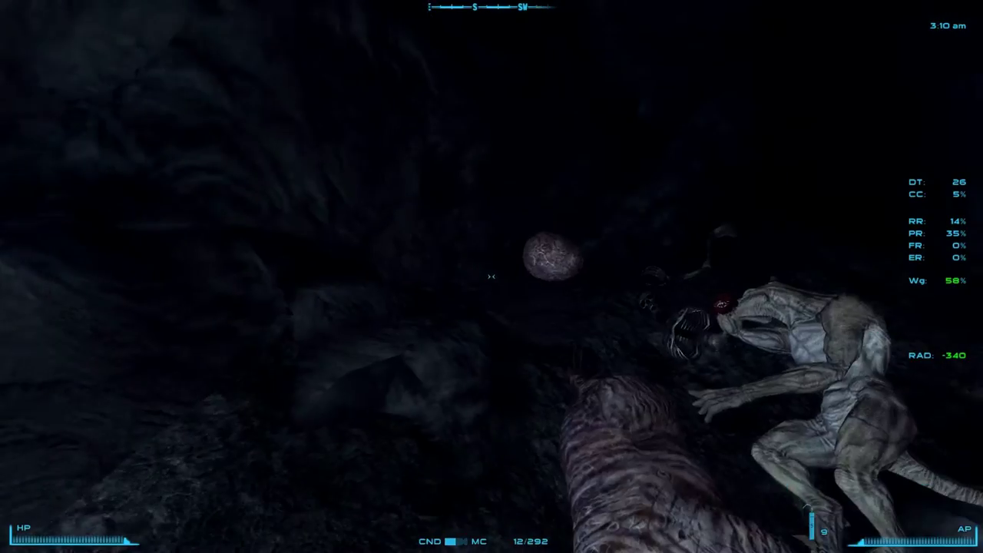
key("w")
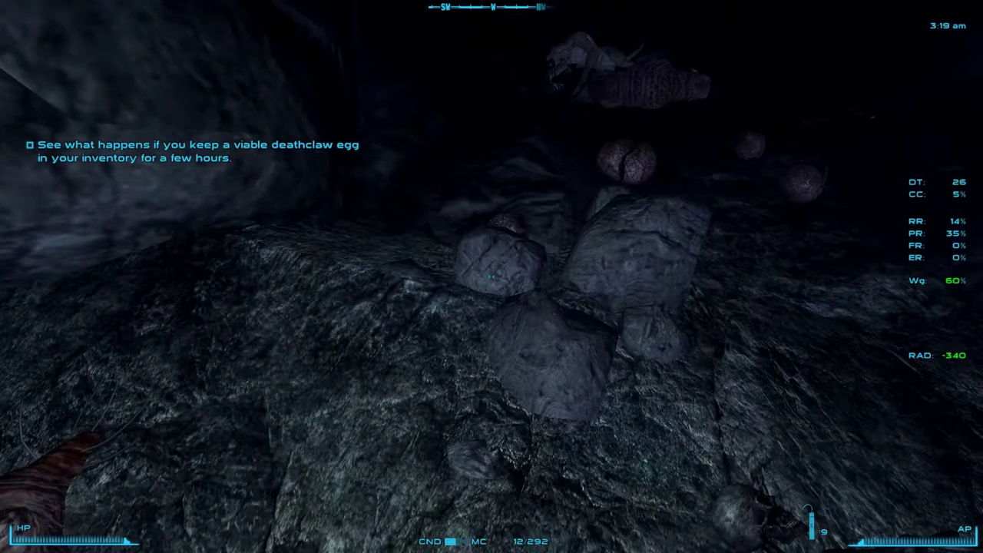
key("Tab")
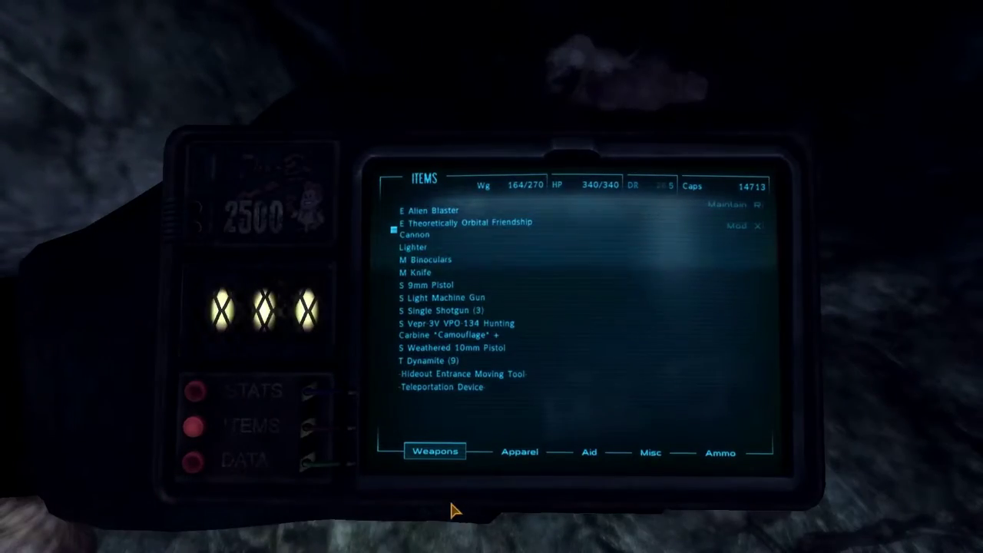
- Read the Viable Deathclaw Egg? entry in the quest log, then leave the Pip-Boy
left_click(191, 465)
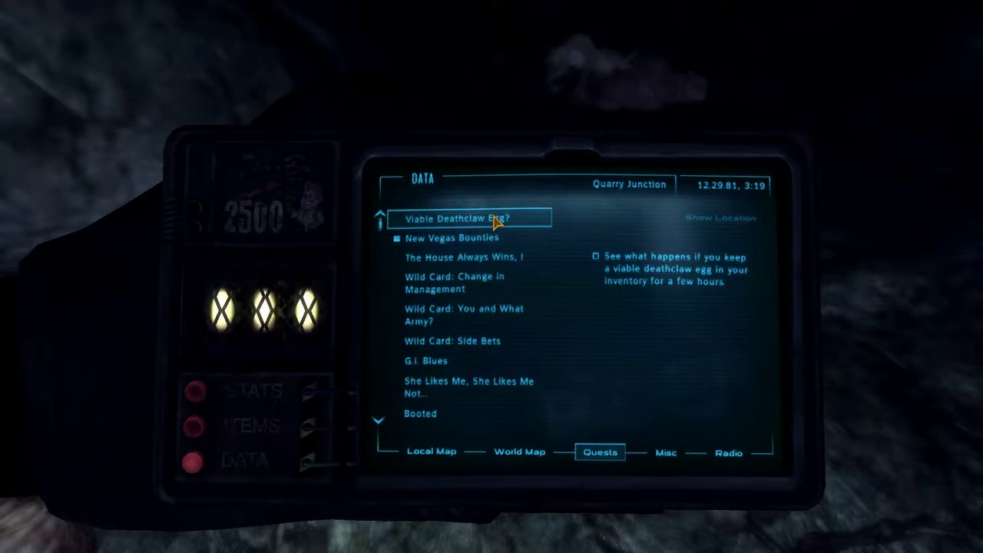
key("Tab")
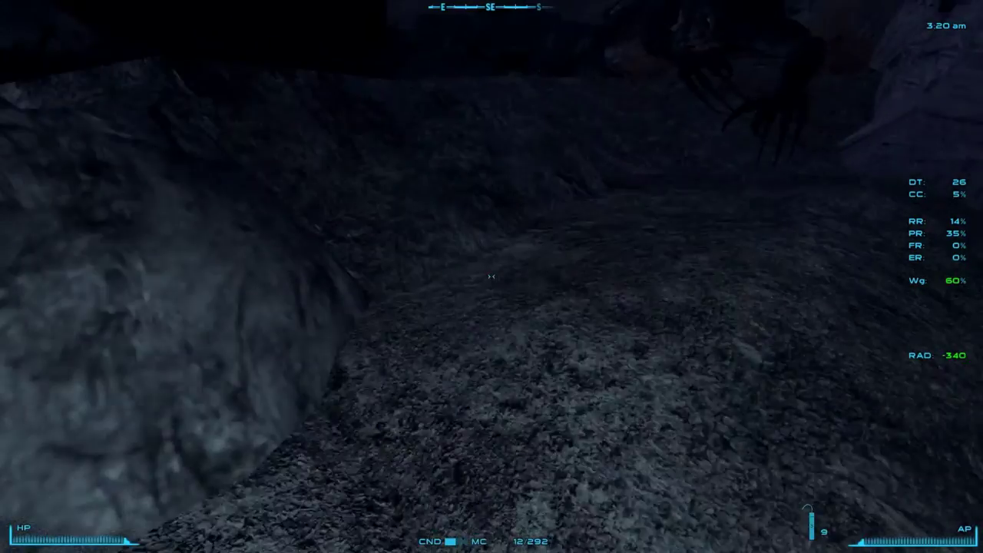
- Walk out of the crevice onto the night quarry, drawing and holstering the lightning weapon
key("w")
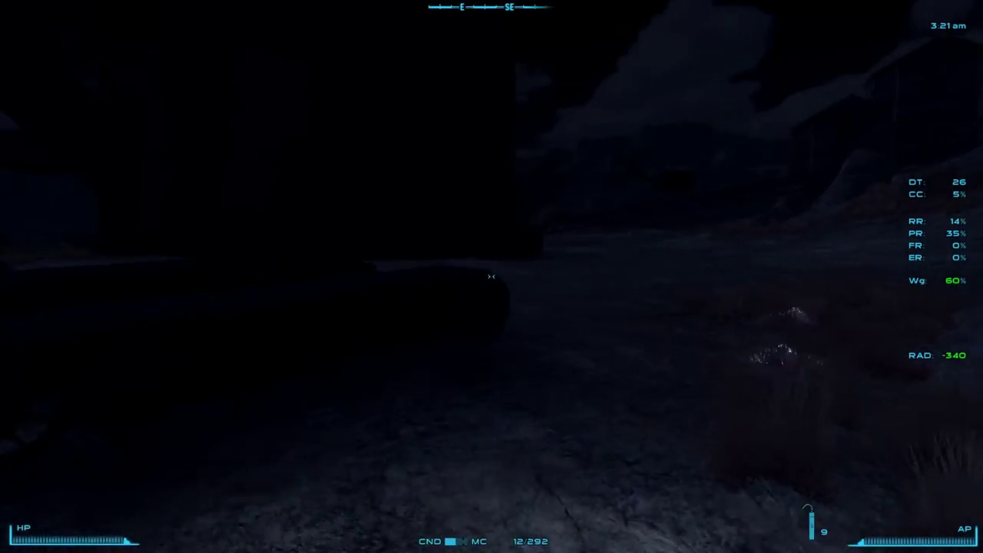
key("w")
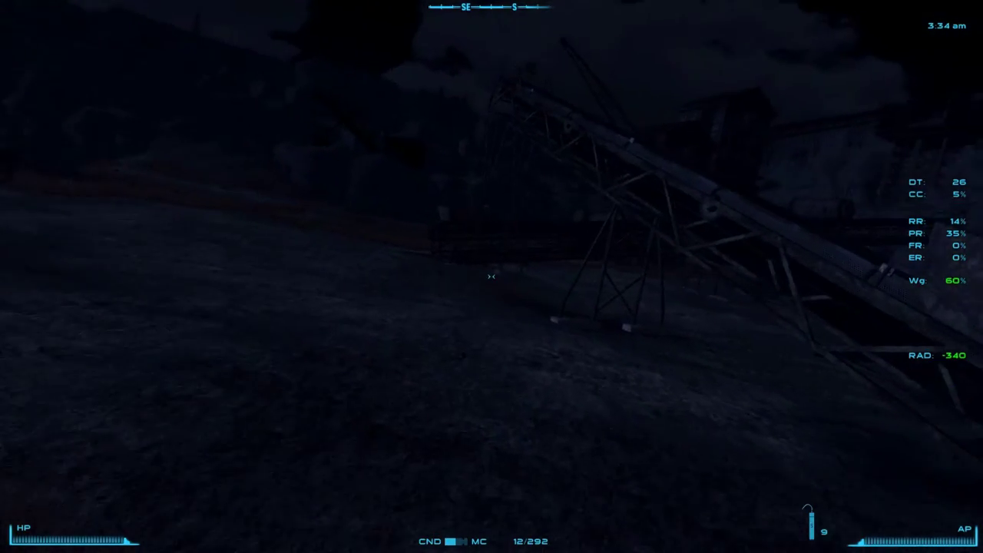
key("r")
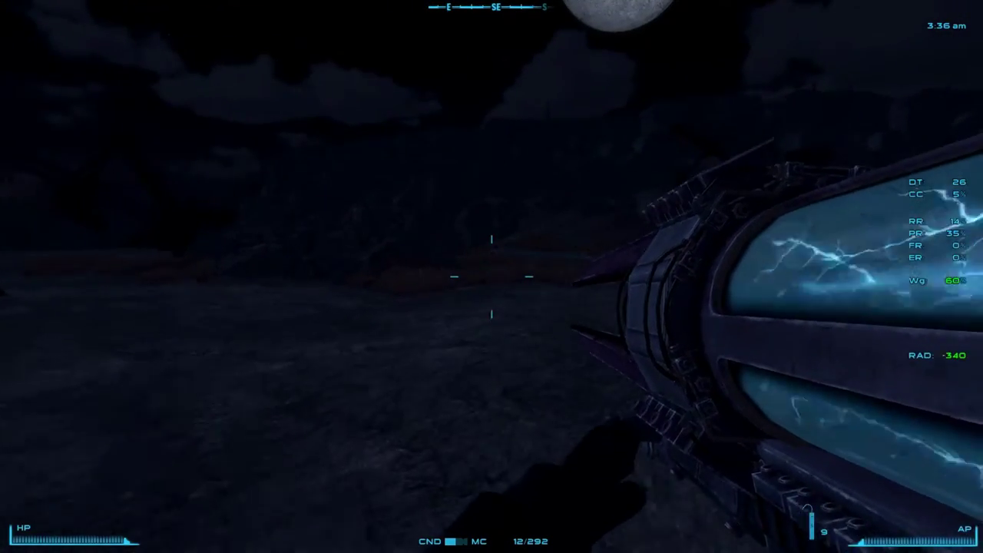
key("r")
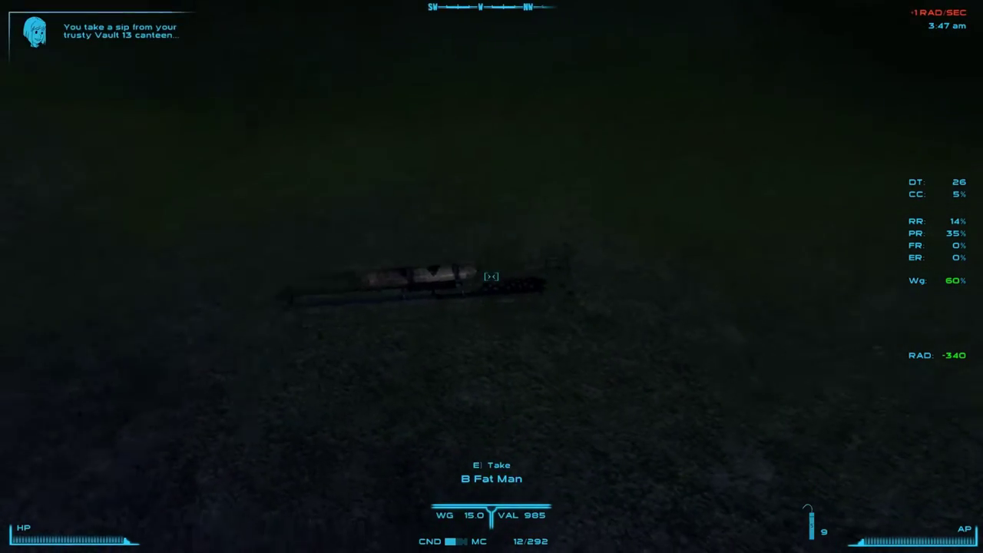
- Pick up the Fat Man and wade across the pond to the shore
key("e")
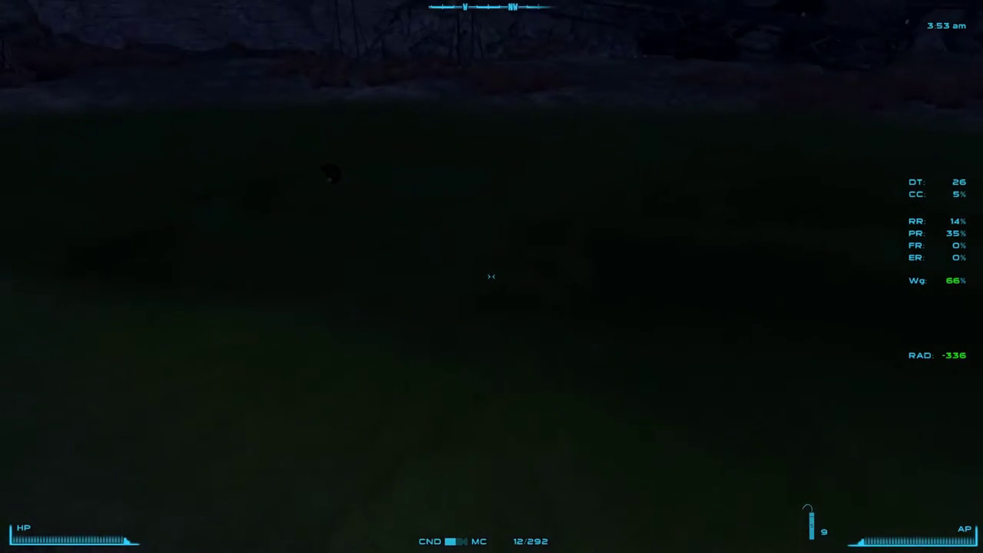
key("w")
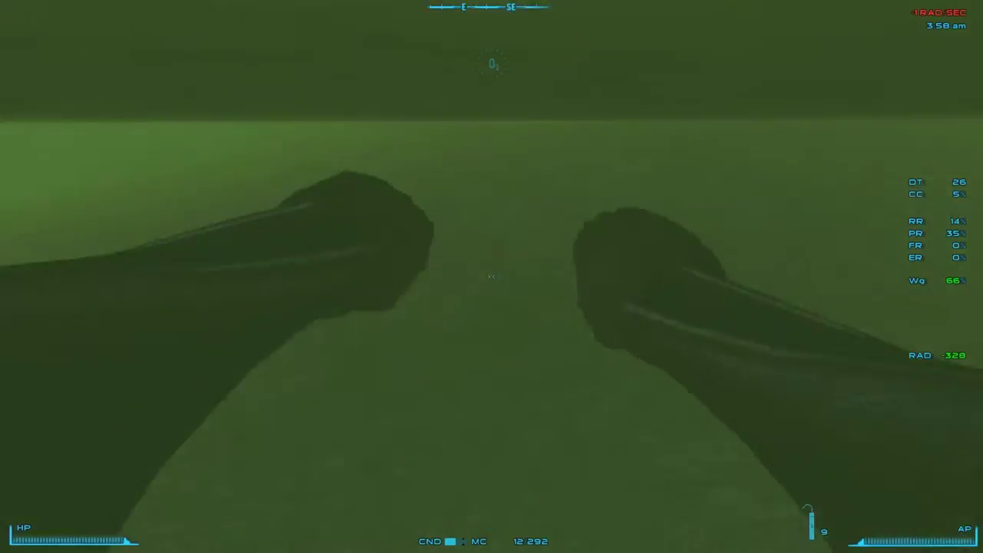
key("w")
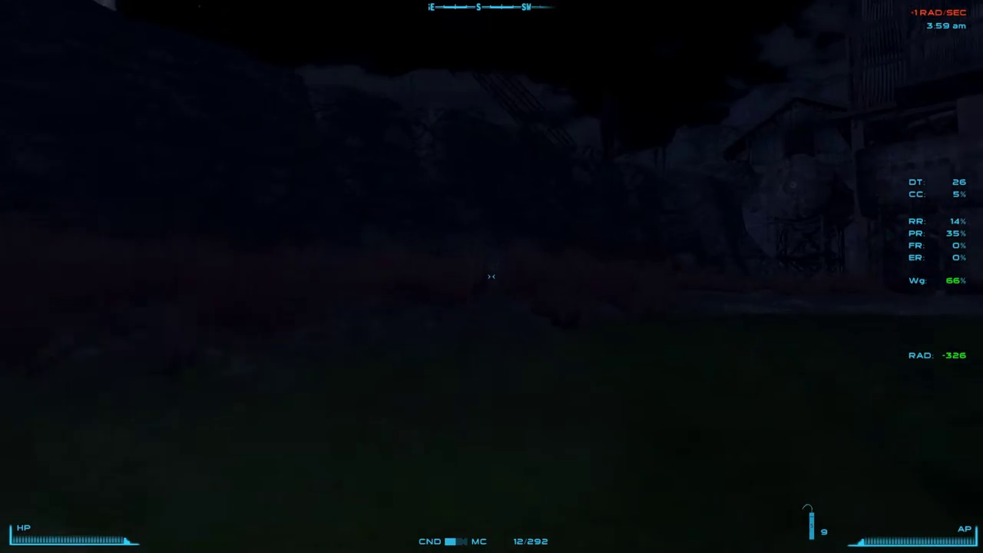
- Walk beneath and past the water tower, then bring up the quest log
key("w")
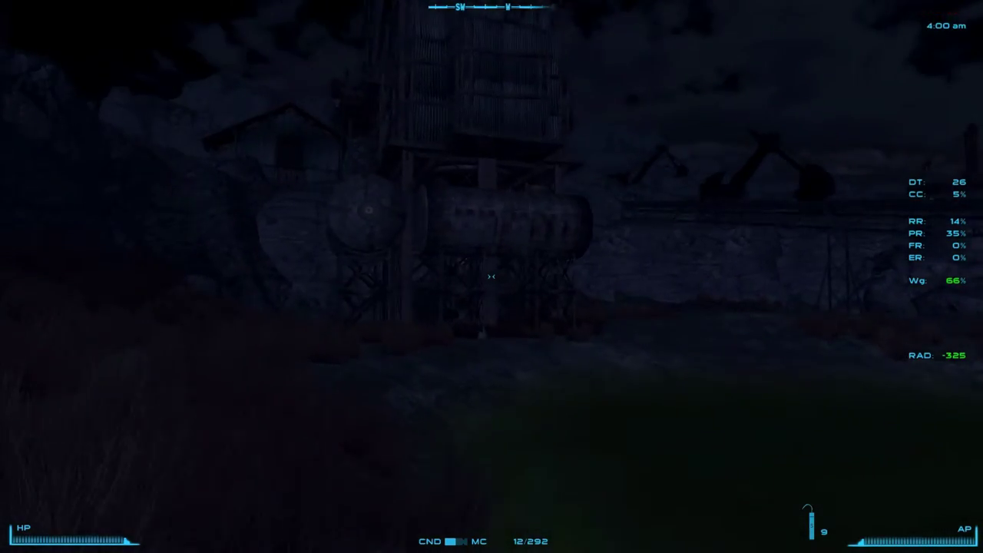
key("w")
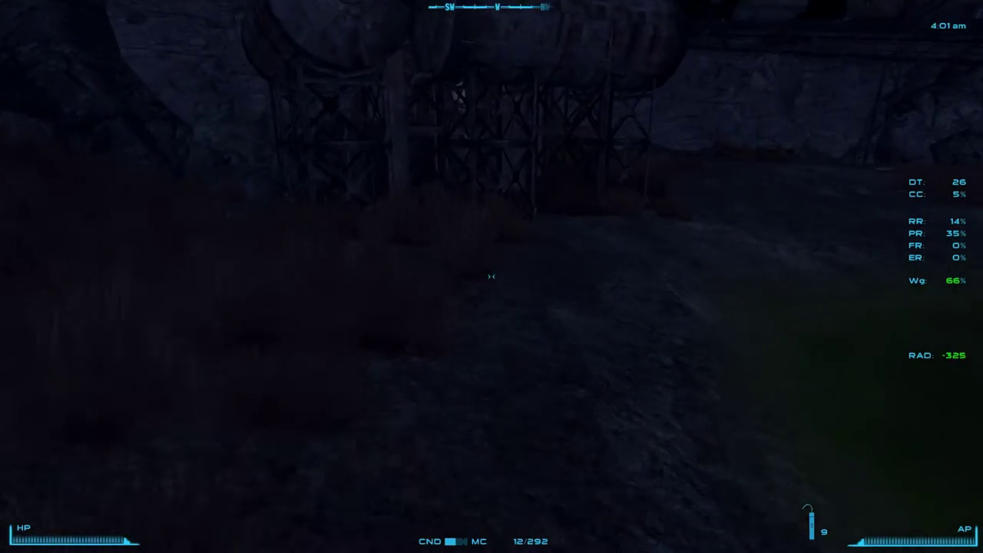
key("w")
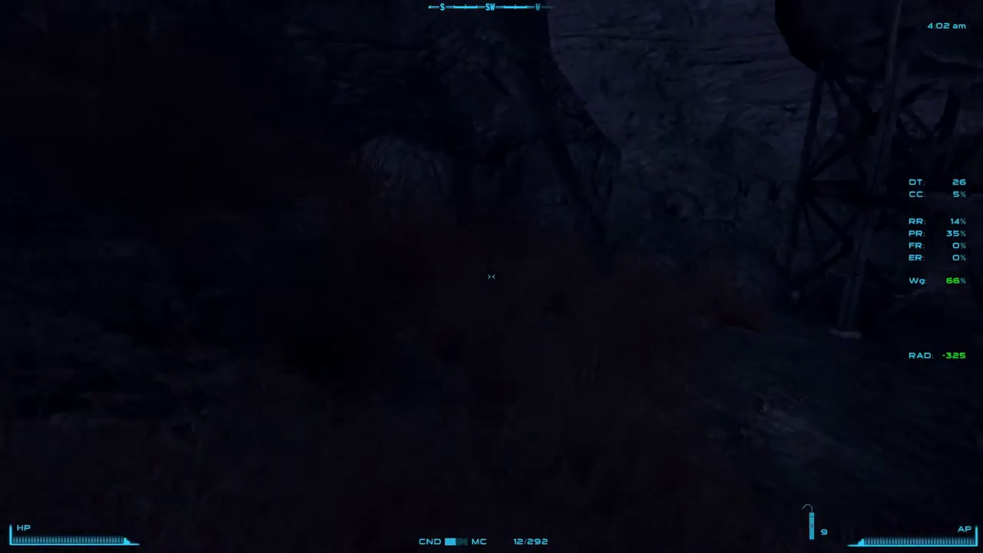
key("w")
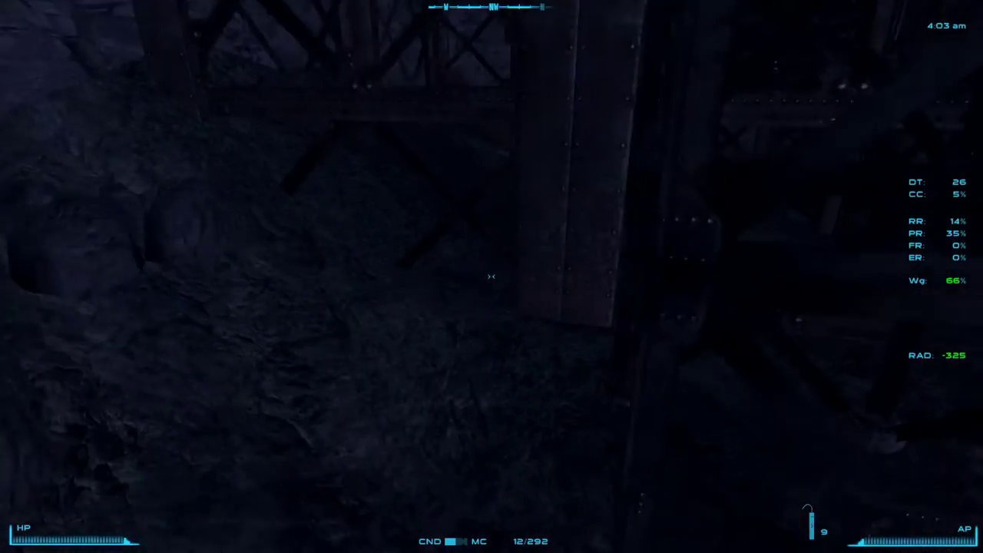
key("w")
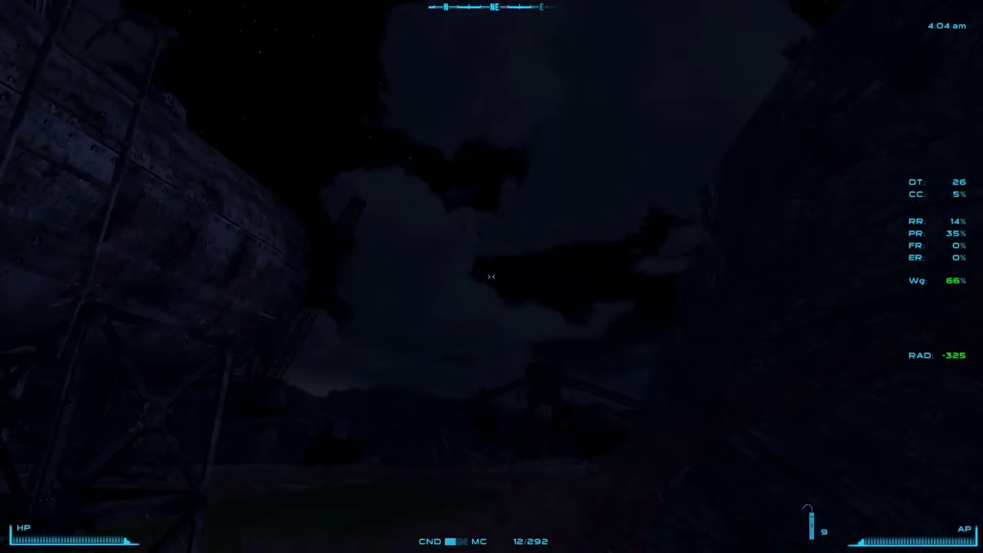
key("w")
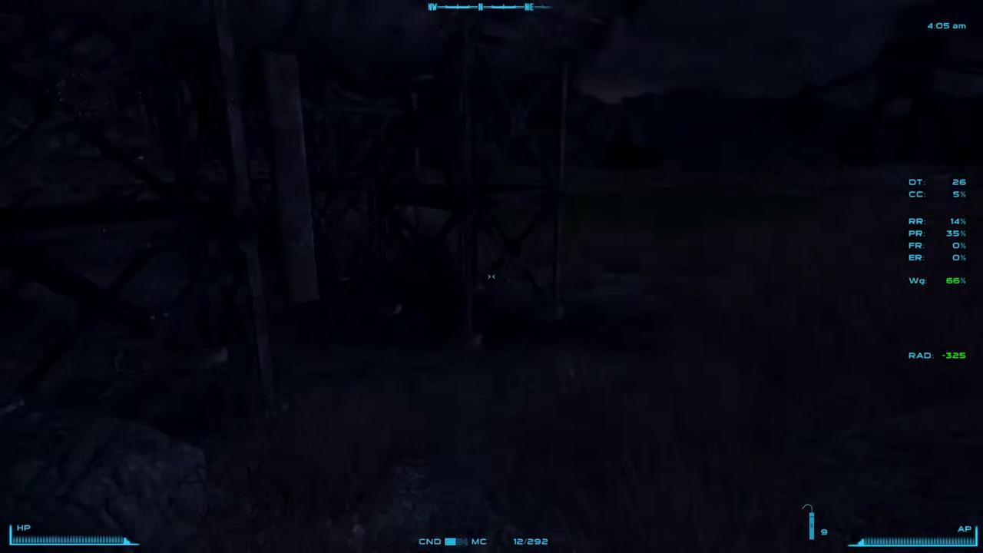
key("Tab")
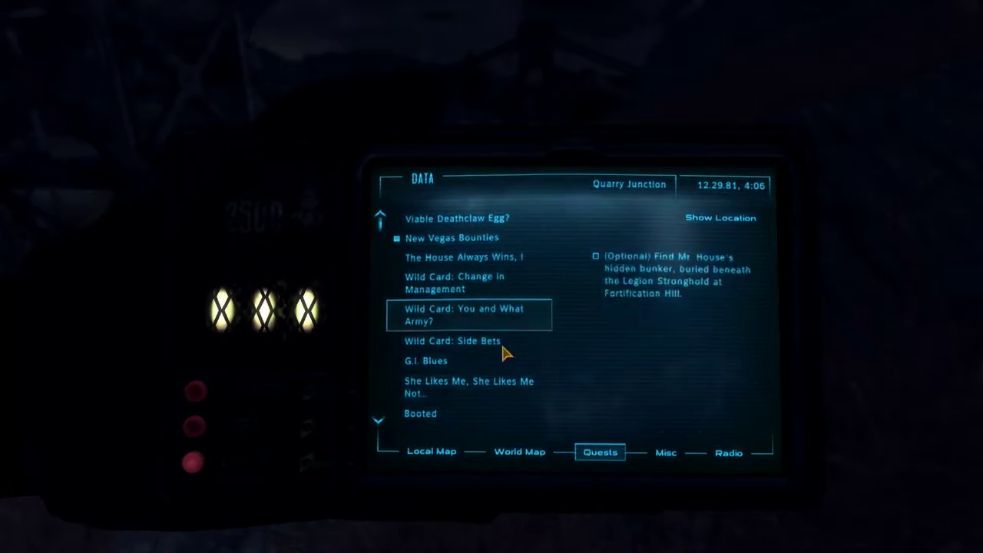
- Browse the Pip-Boy weapons, aid items and character stats
left_click(188, 428)
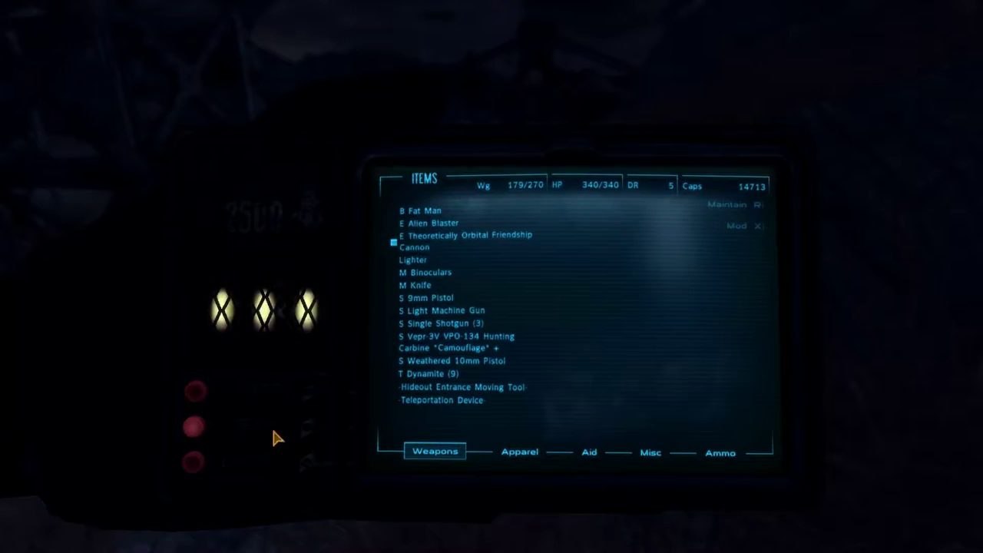
left_click(589, 453)
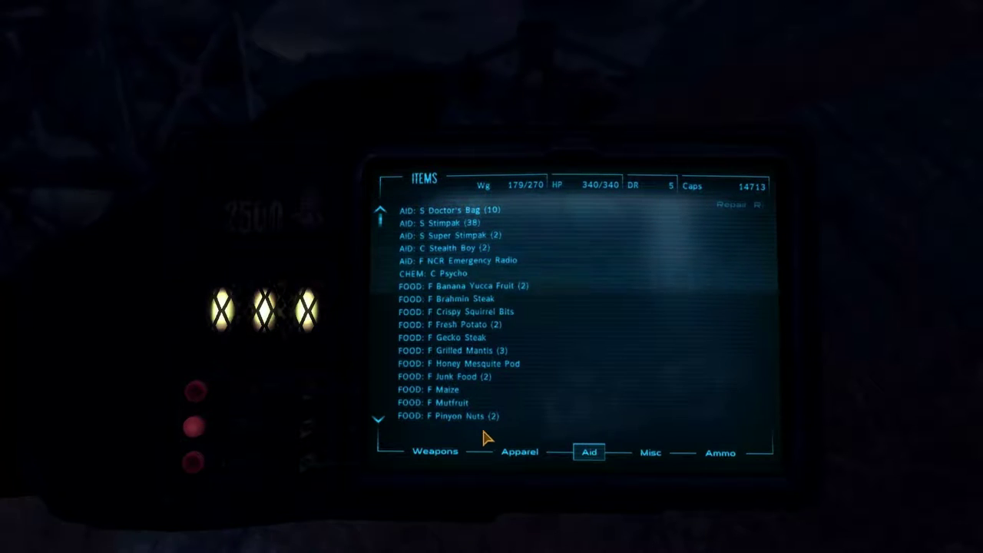
left_click(195, 392)
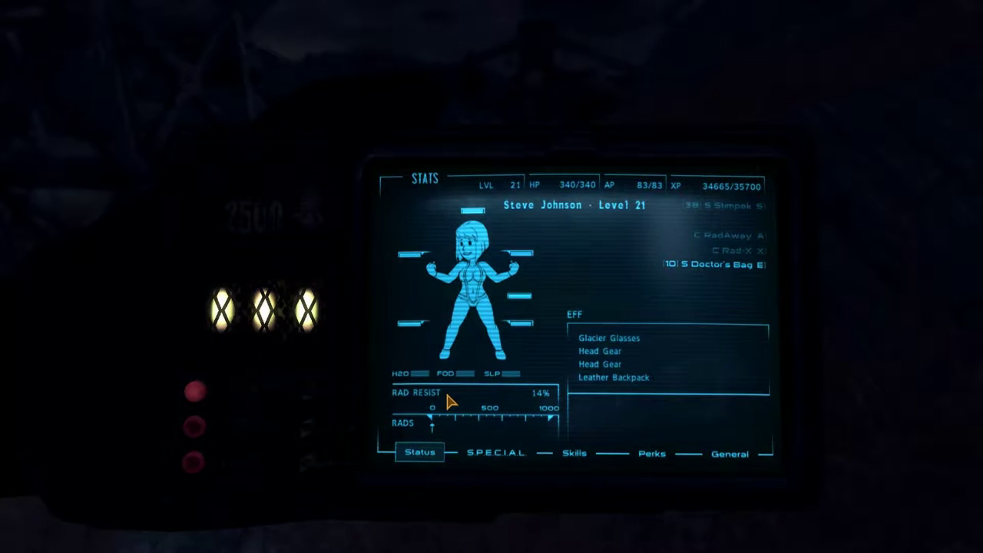
key("Tab")
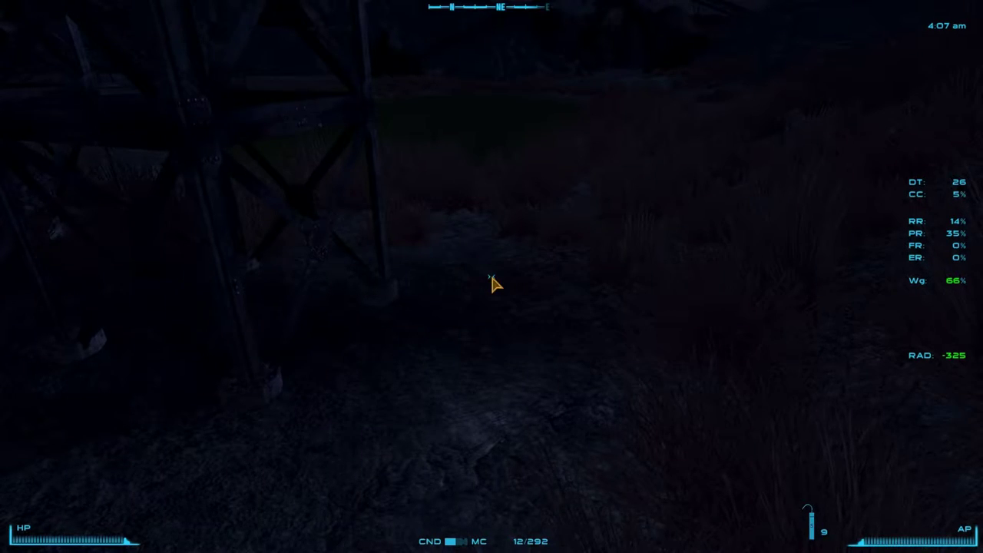
- Check the quest list and carried weapons, then fire one shot in the field
key("Tab")
left_click(198, 467)
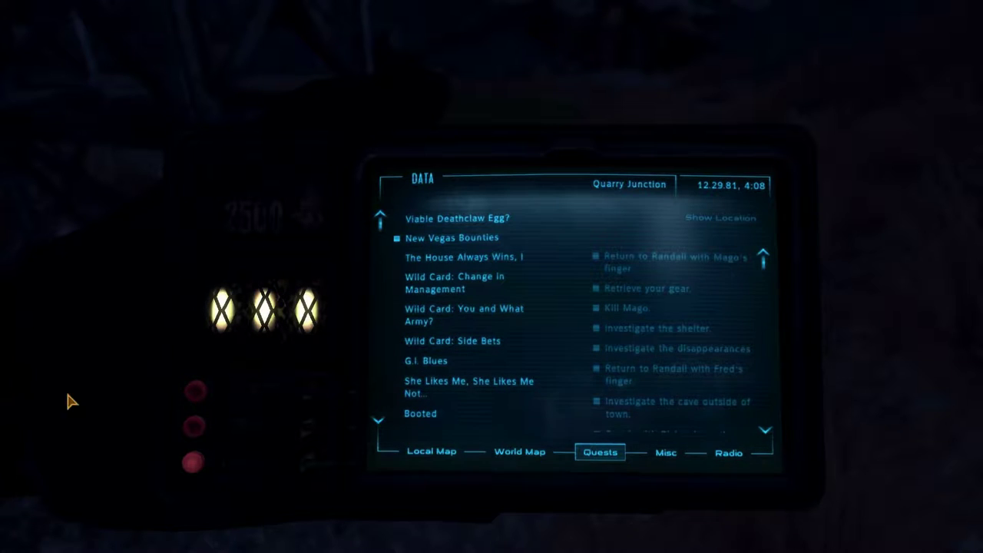
left_click(201, 427)
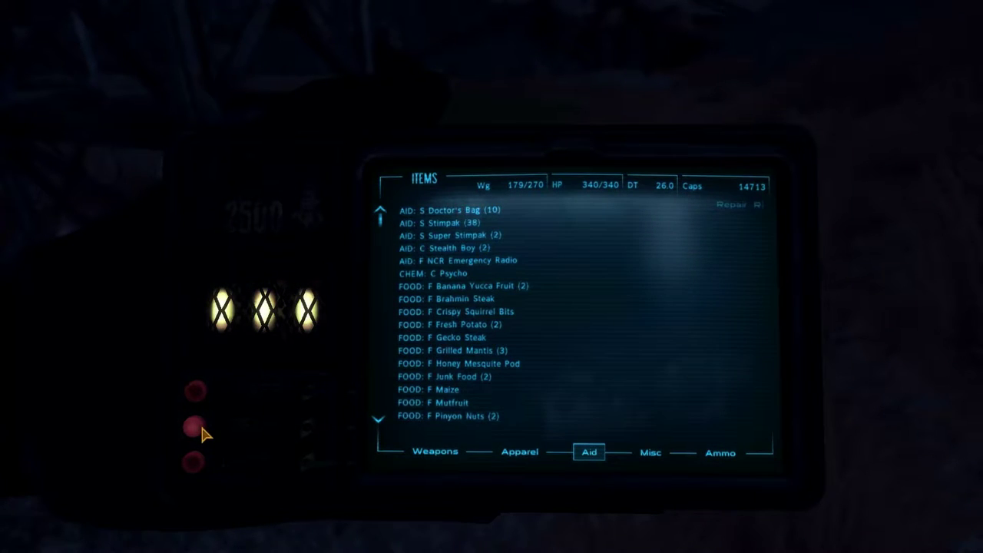
left_click(438, 455)
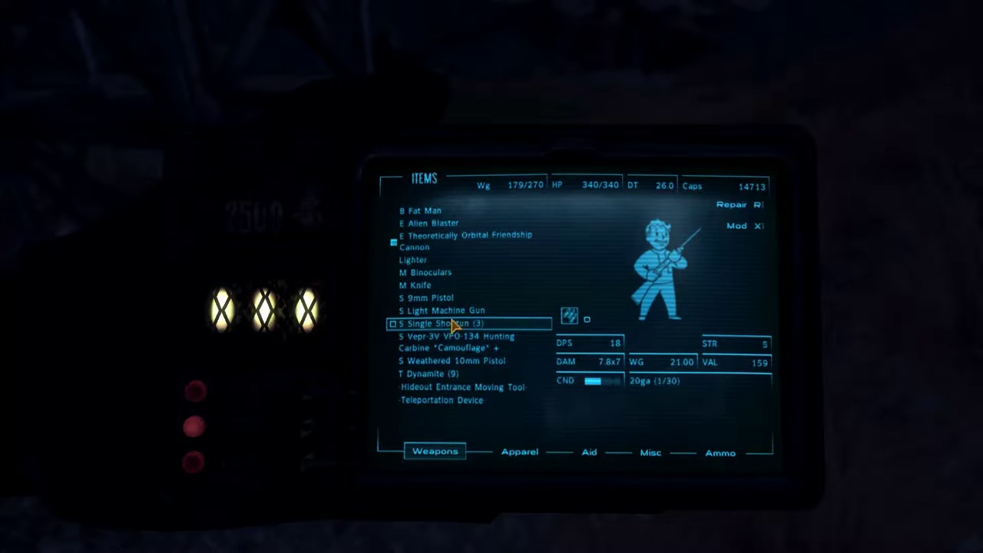
key("Tab")
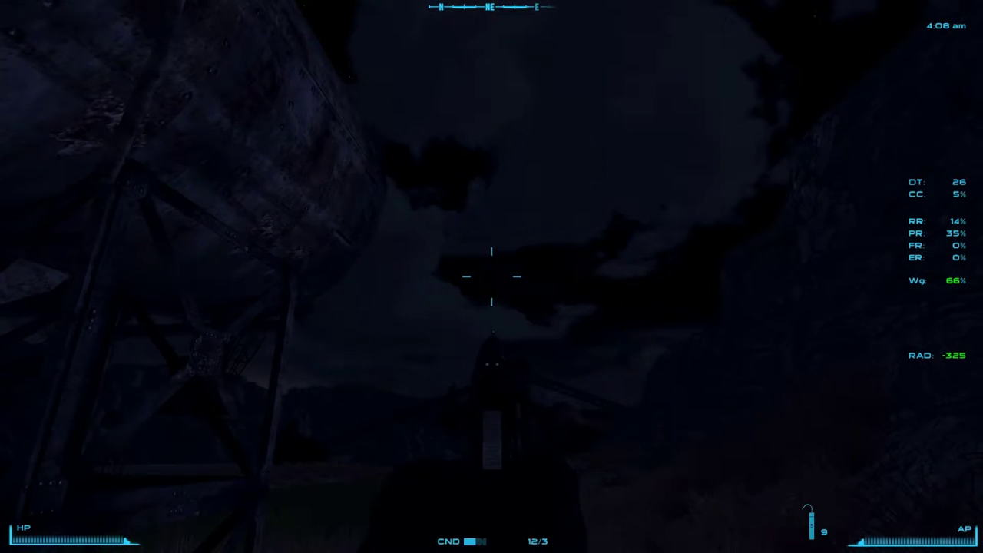
left_click(492, 277)
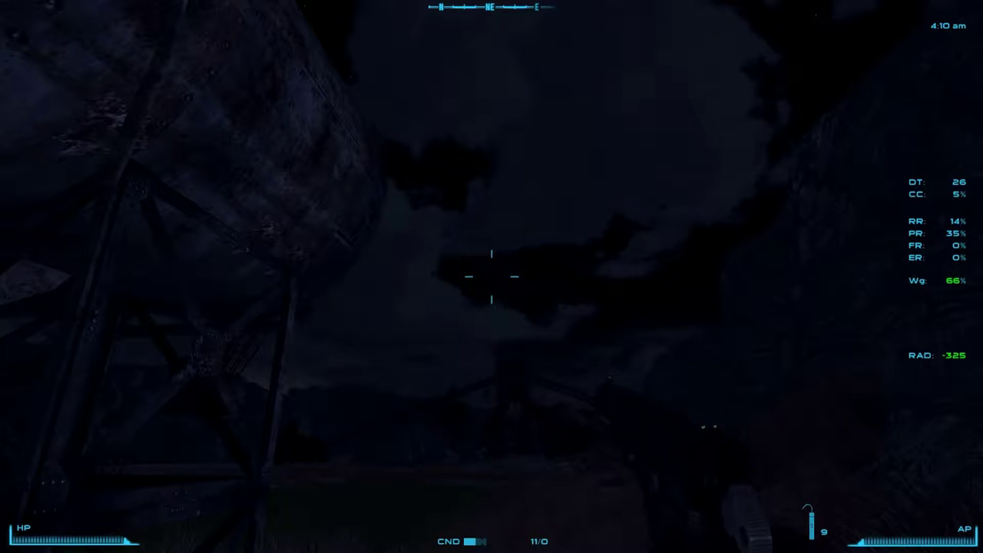
- Toggle god mode on and back off with tgm in the console
key("grave")
type("tgml")
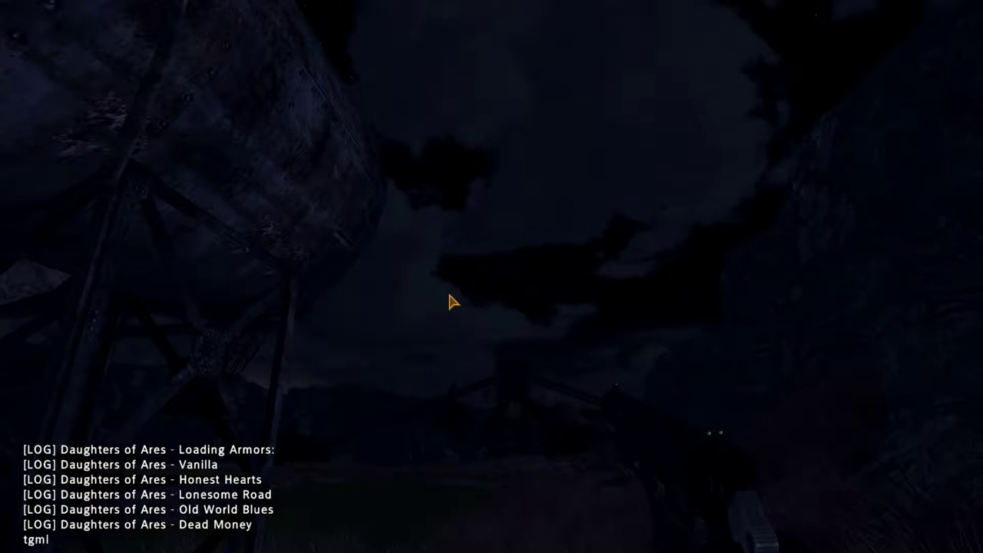
key("Return")
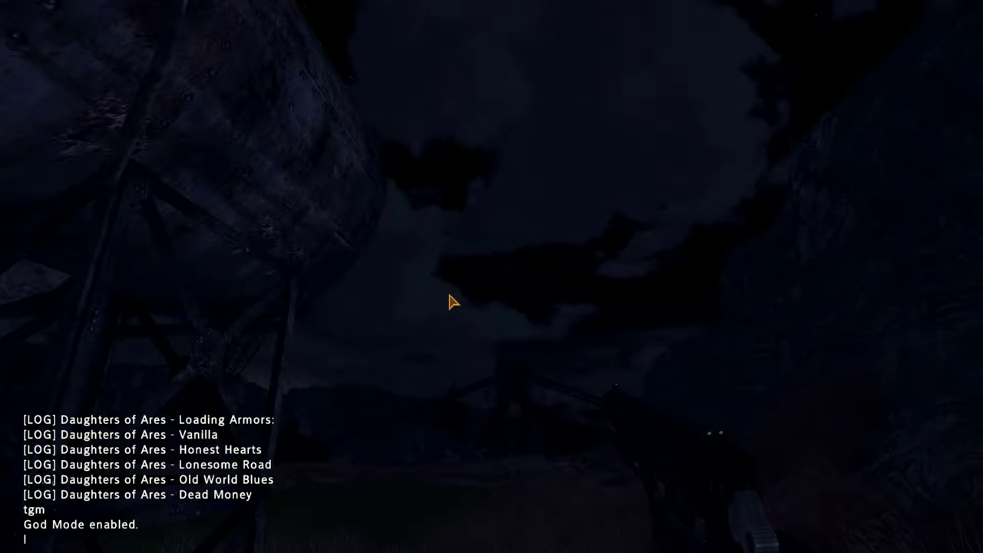
type("tgm")
key("Return")
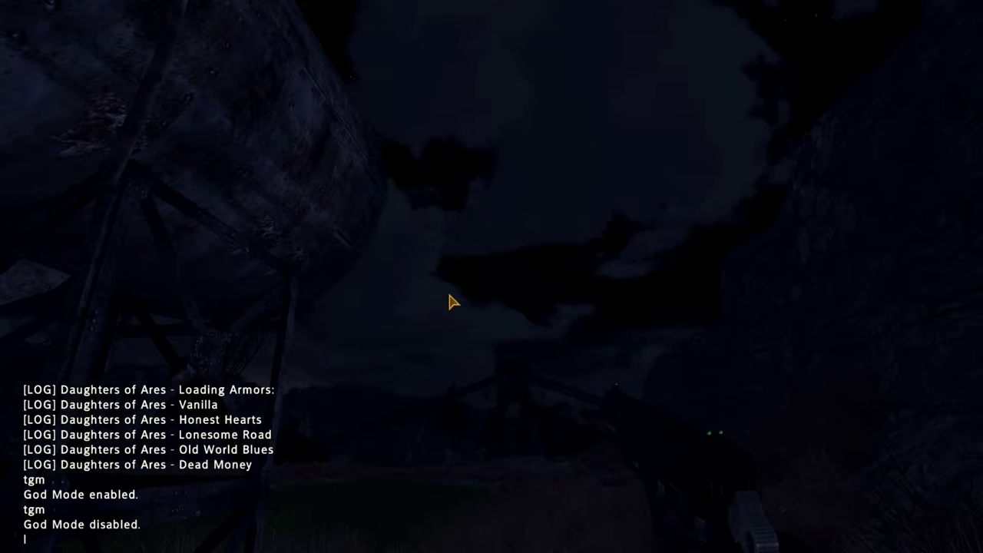
key("grave")
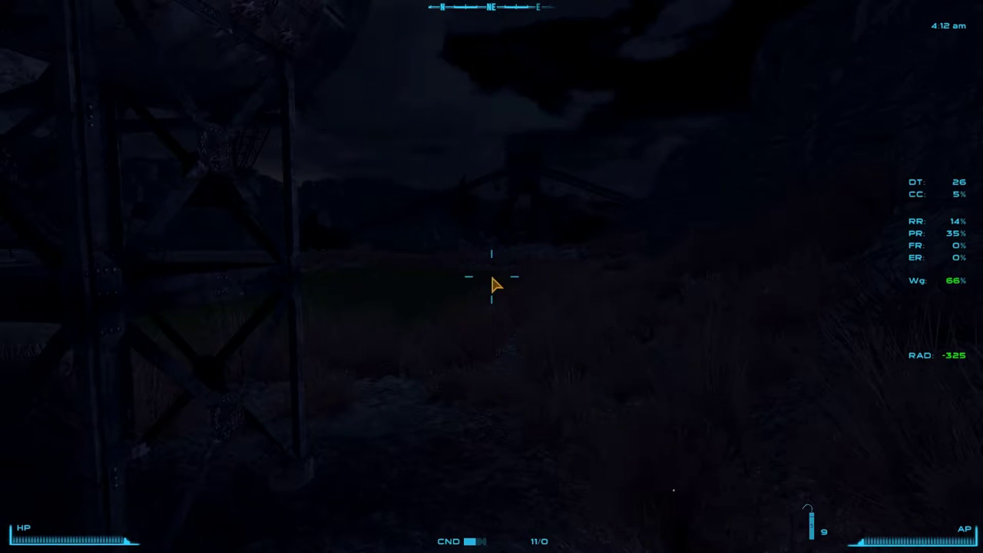
- Equip the Alien Blaster from the weapons list, holster it, and walk on
key("Tab")
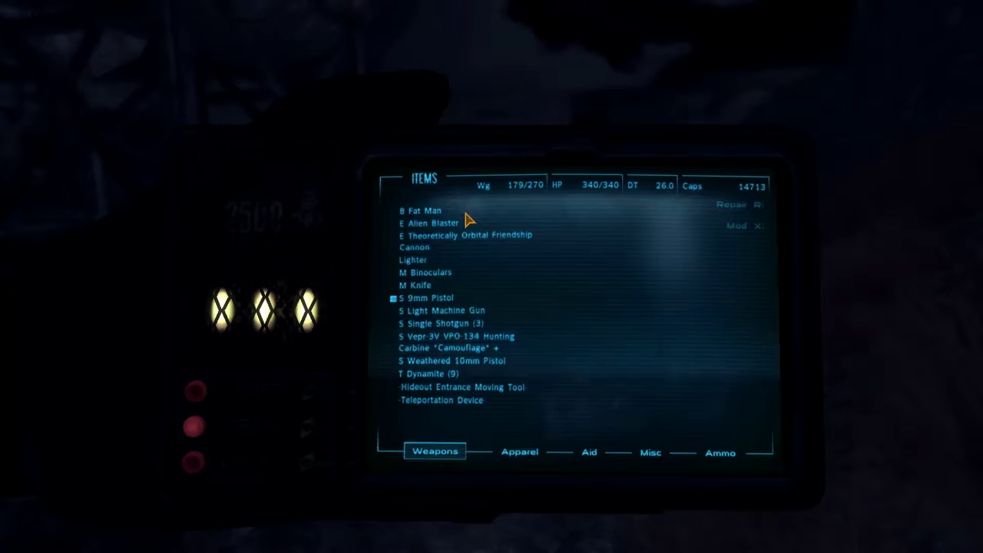
left_click(434, 223)
key("Tab")
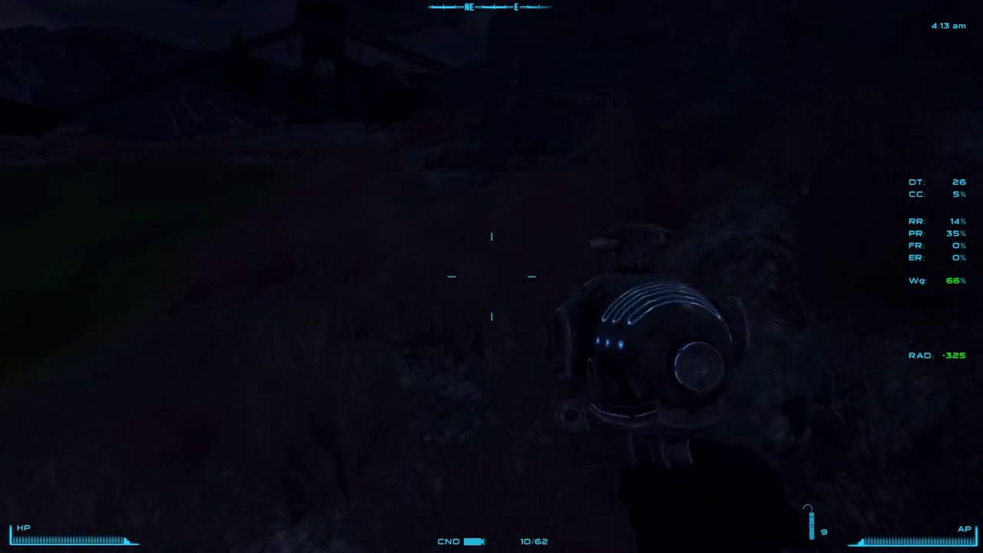
key("r")
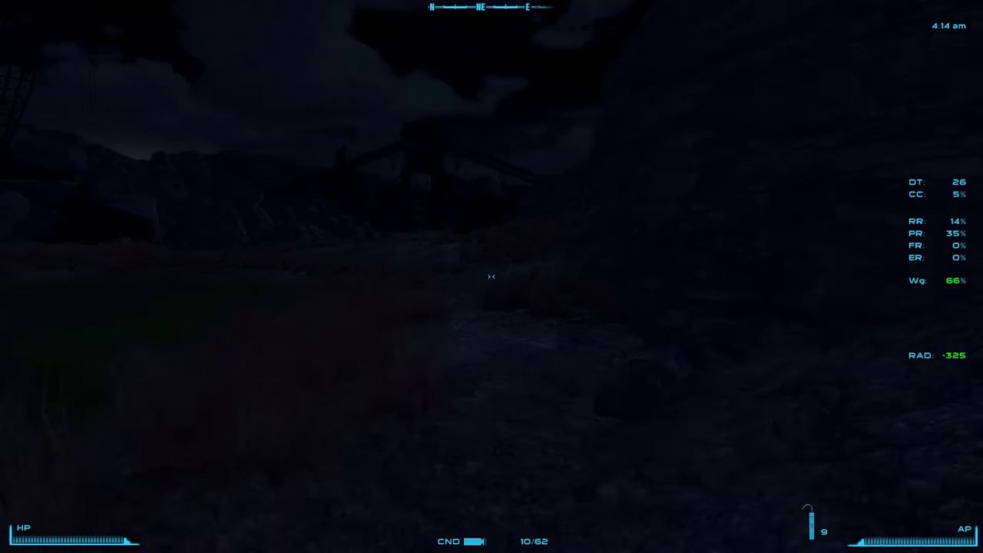
key("w")
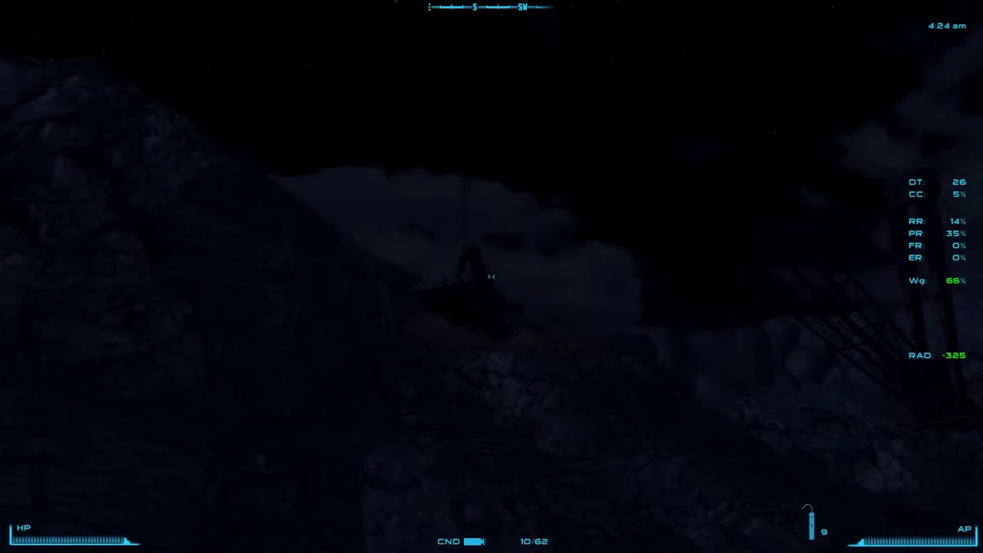
- Wait 3 hours in the wait dialog, reaching daylight around 7:48 AM
key("t")
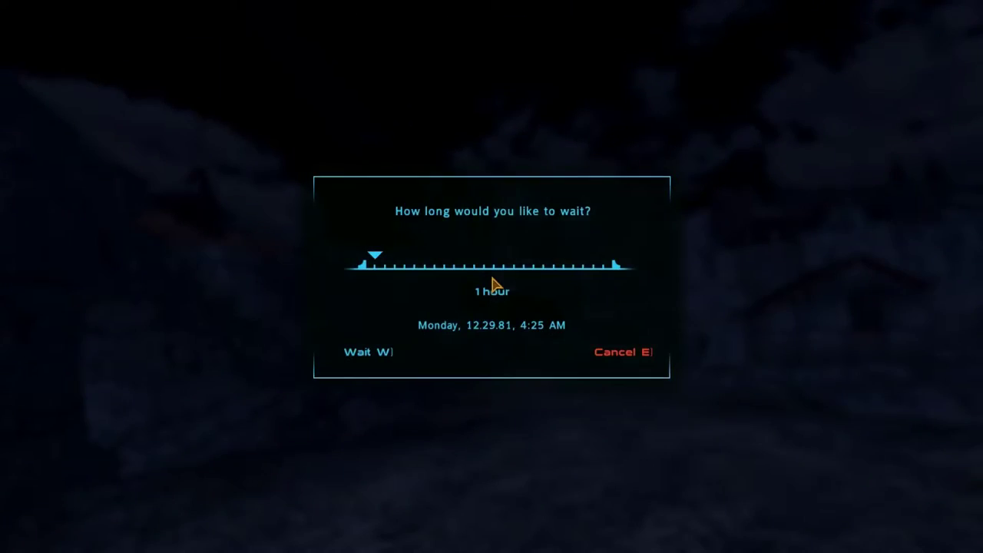
key("Escape")
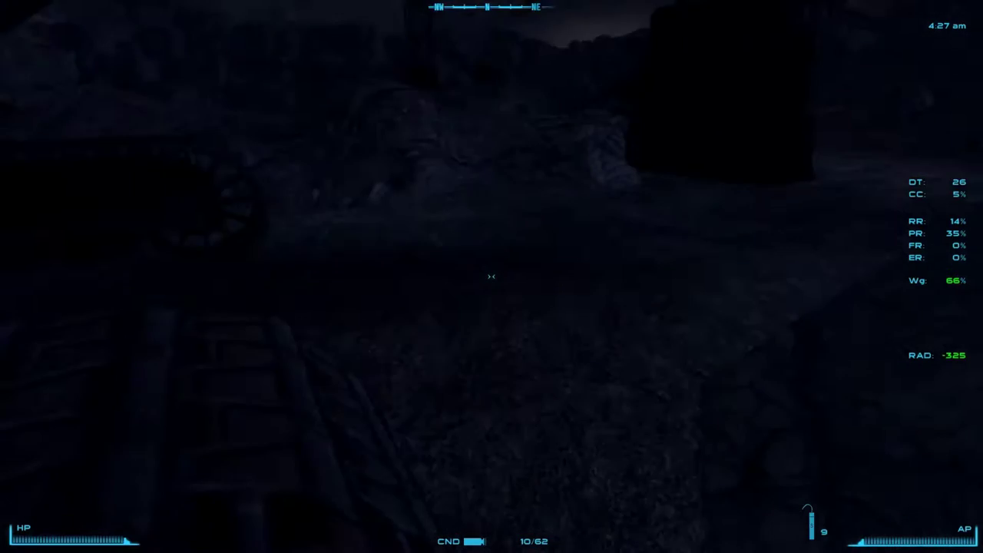
key("t")
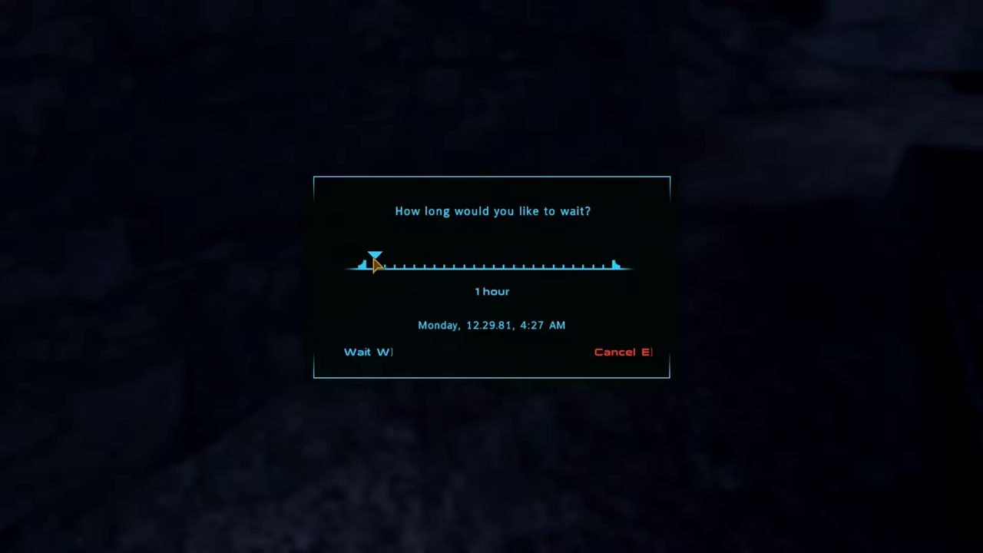
left_click_drag(376, 264, 392, 268)
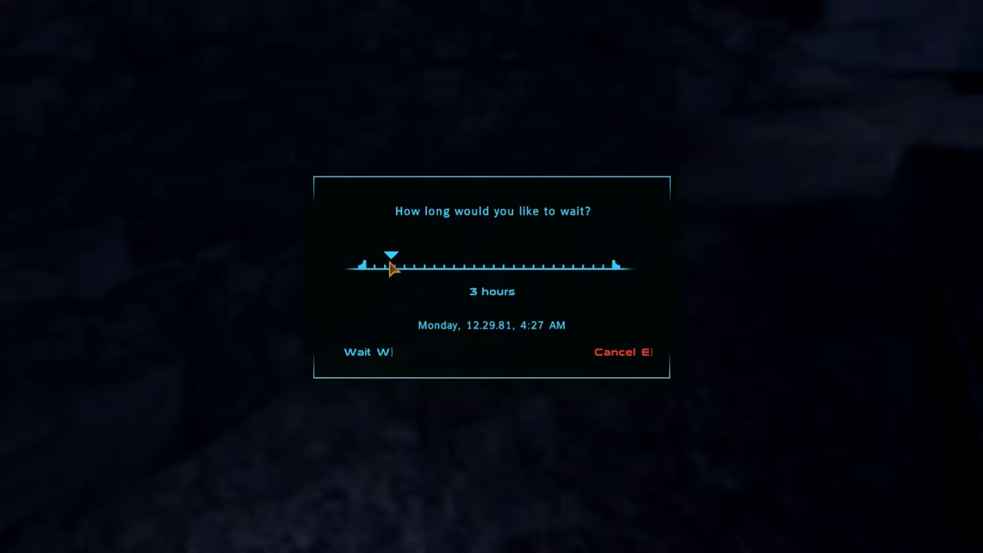
left_click(350, 358)
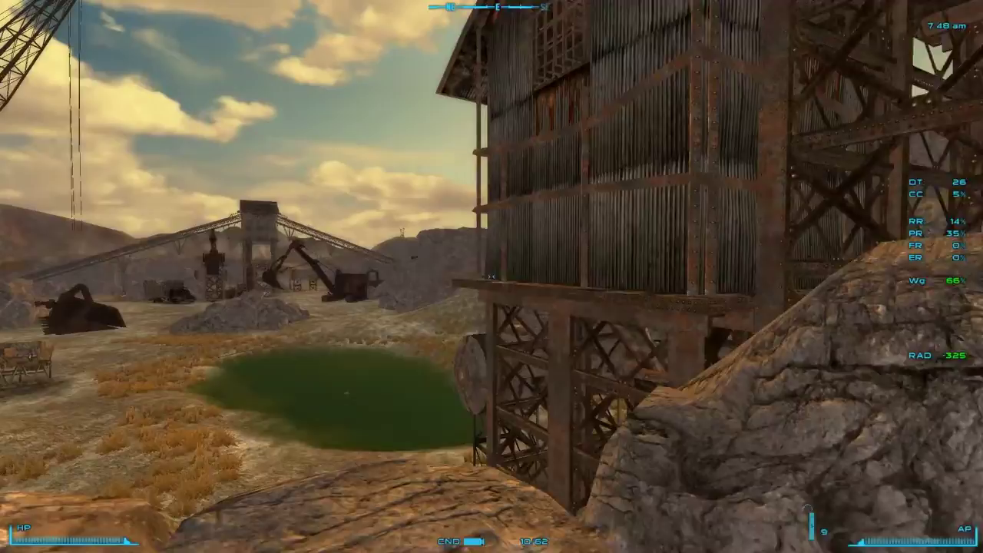
- Walk along the pond and past the excavator toward the quarry tower
key("w")
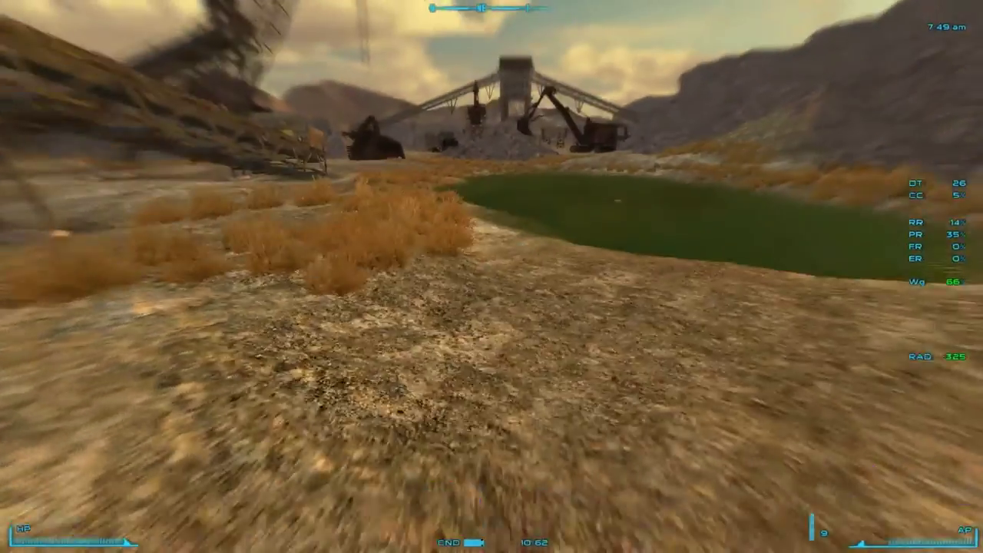
key("w")
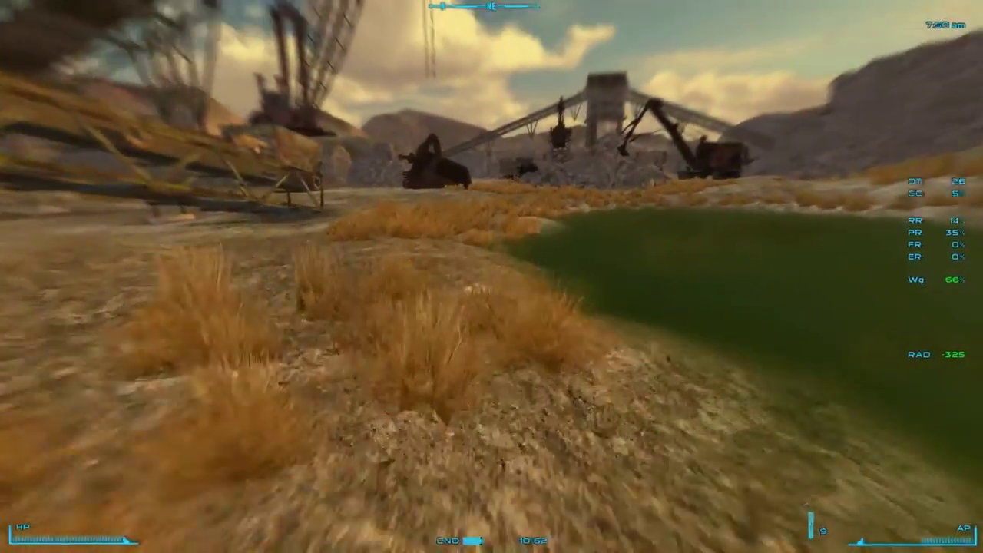
key("w")
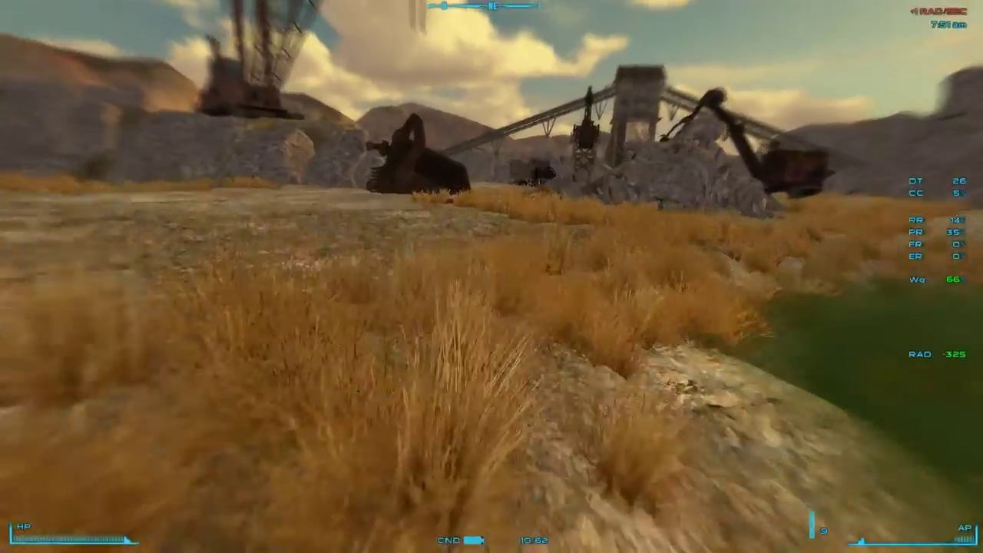
key("w")
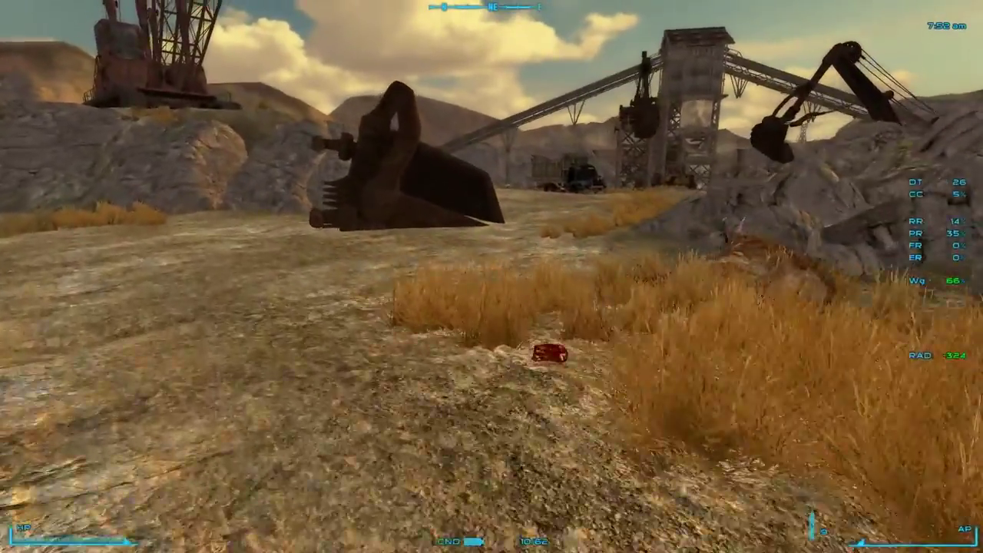
key("w")
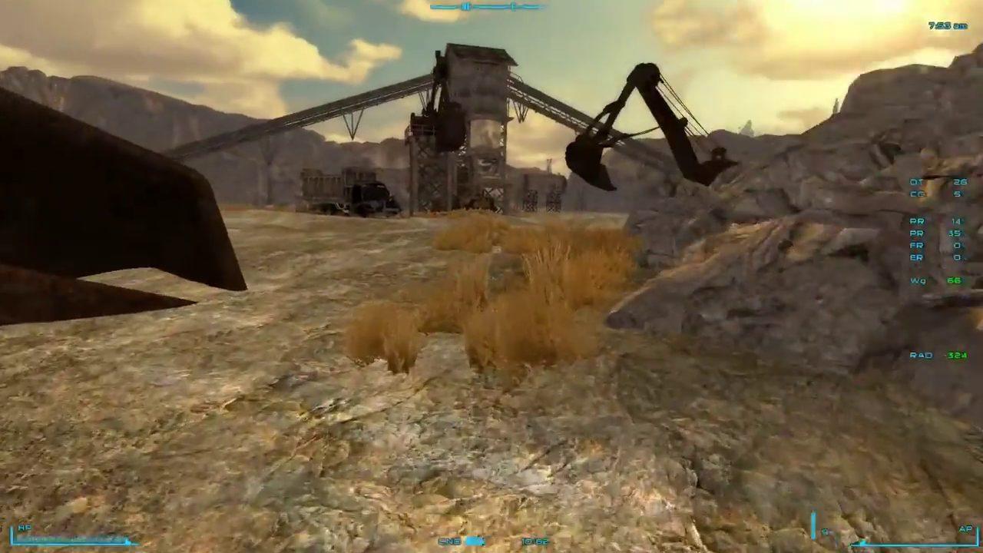
key("w")
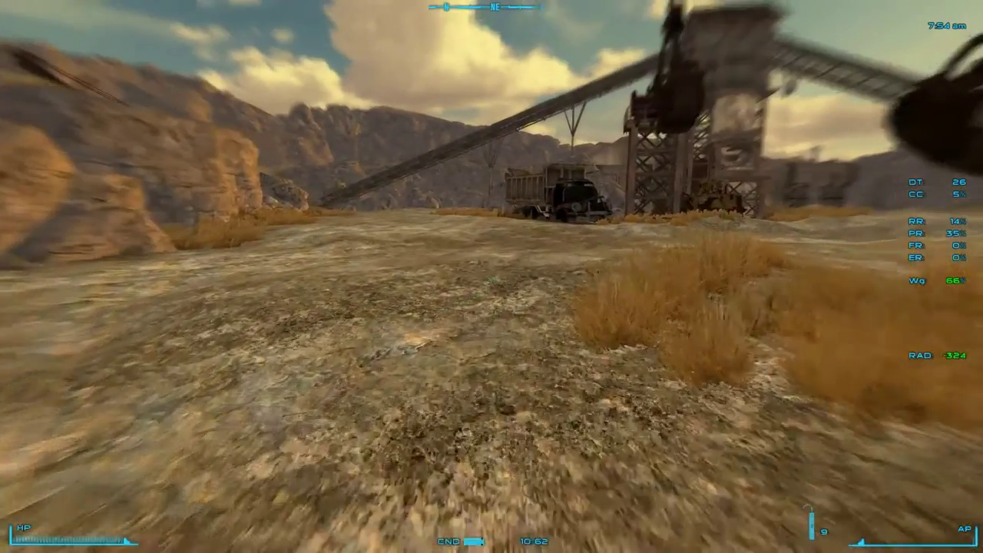
key("w")
- Dismiss the wait prompt without waiting and bring up the Pip-Boy weapons list
key("t")
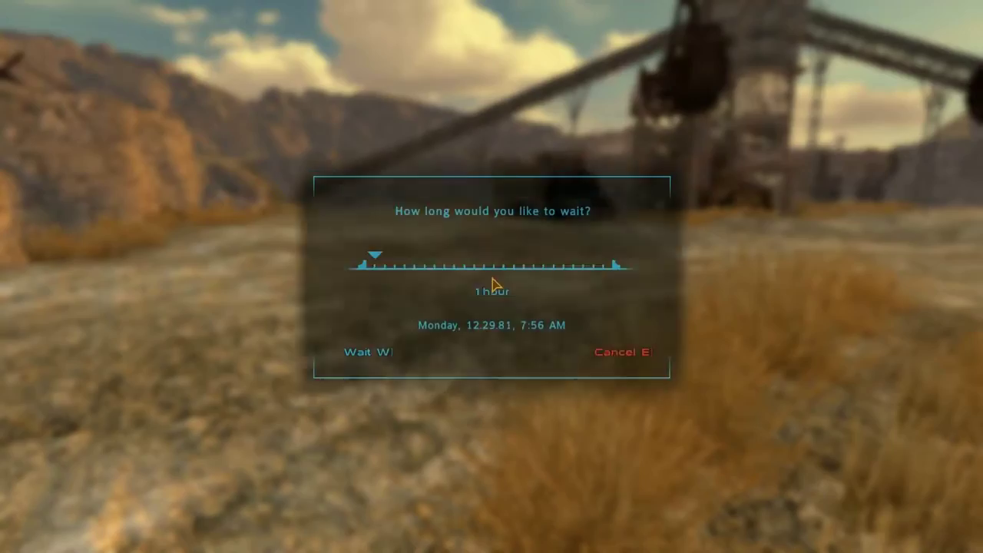
key("Tab")
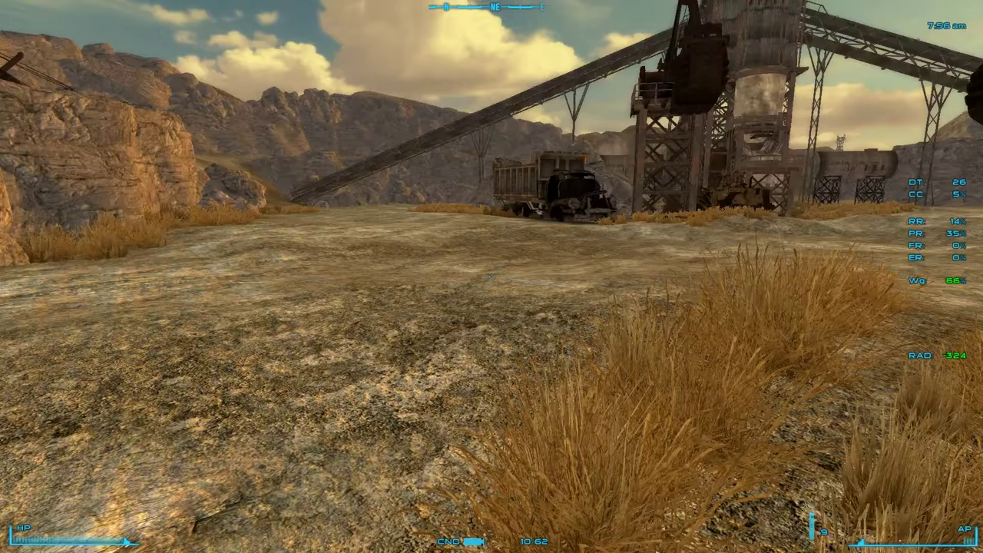
key("Tab")
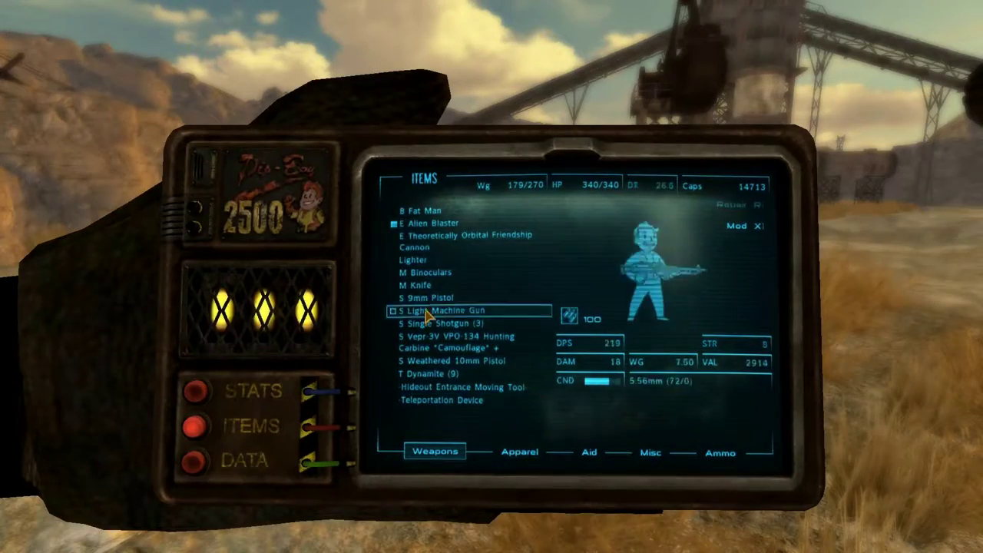
- Equip the Teleportation Device from the Pip-Boy and fire it to Teleport Home
left_click(431, 401)
key("Tab")
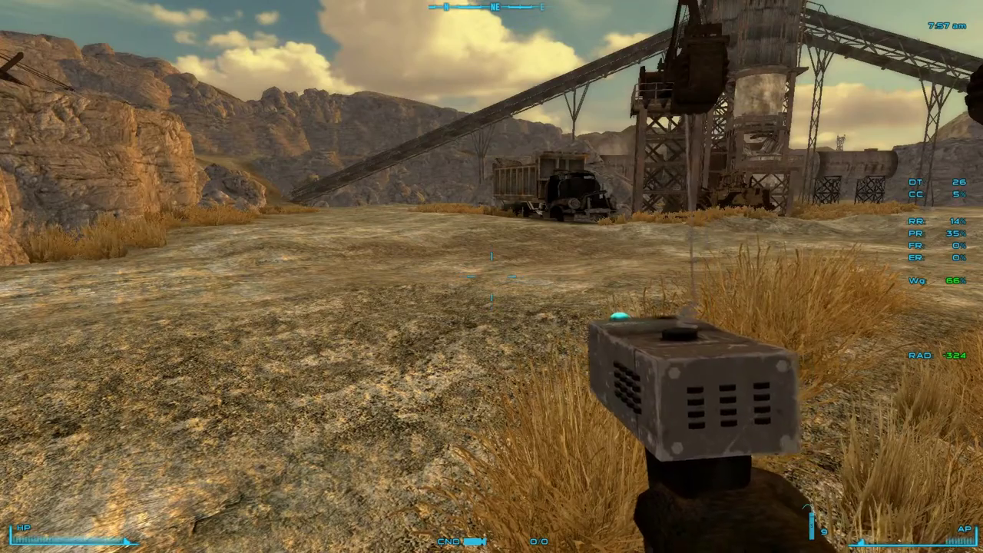
left_click(492, 276)
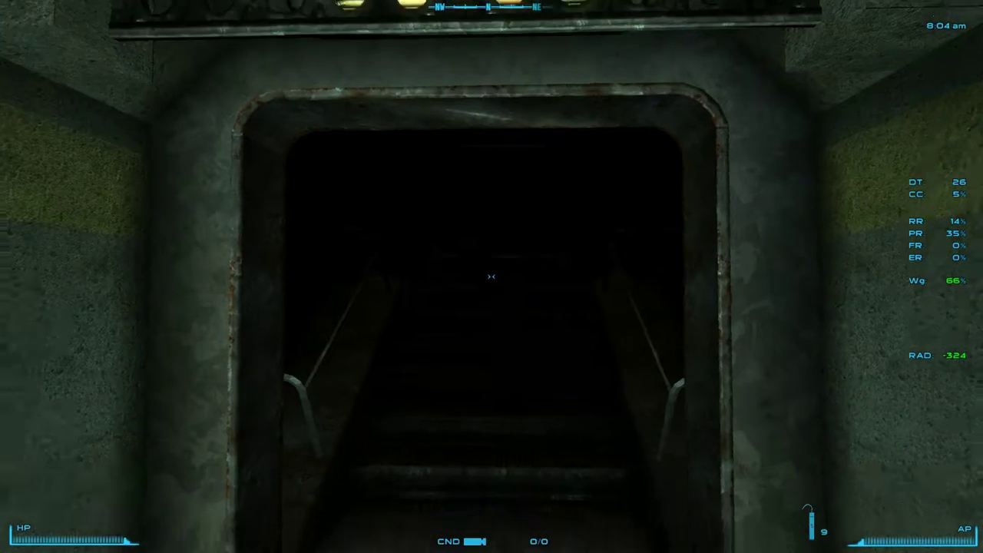
key("w")
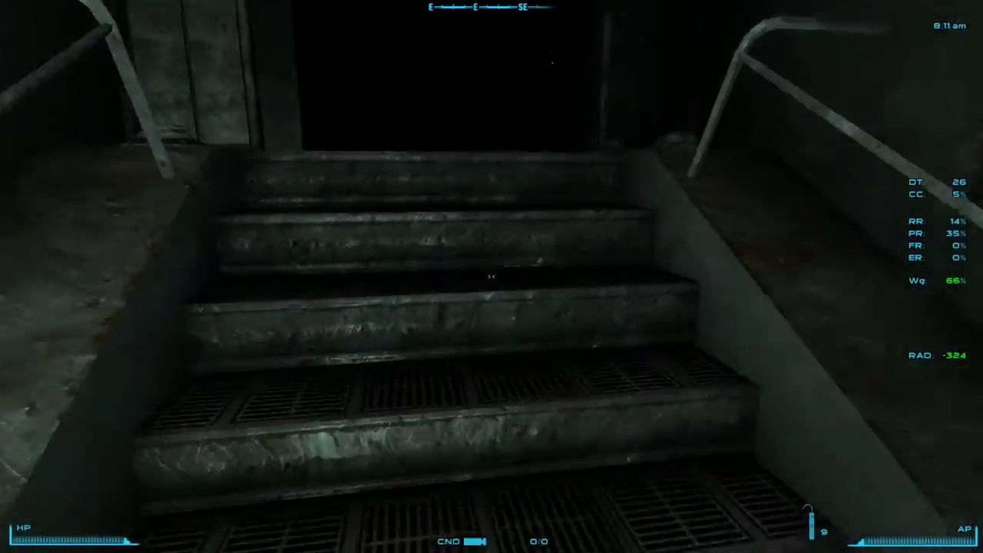
- Walk through the carpeted rooms, kitchen, dark corridor and bathroom to ED-NA's bannered hallway
key("w")
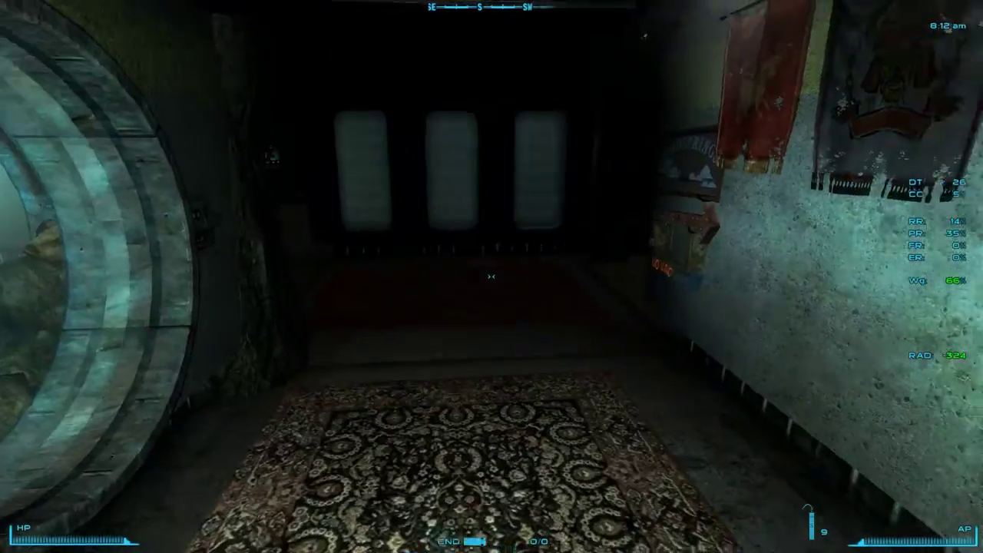
key("w")
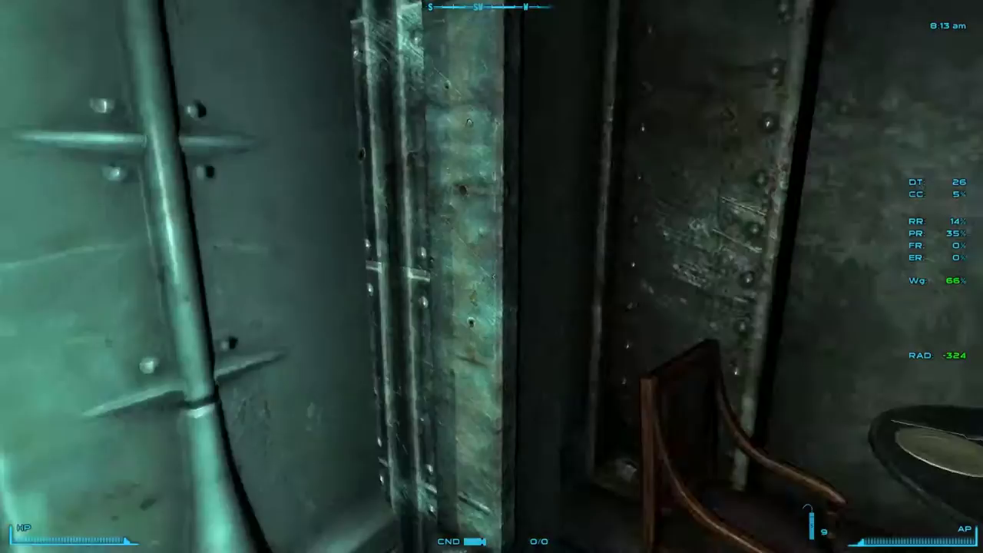
key("w")
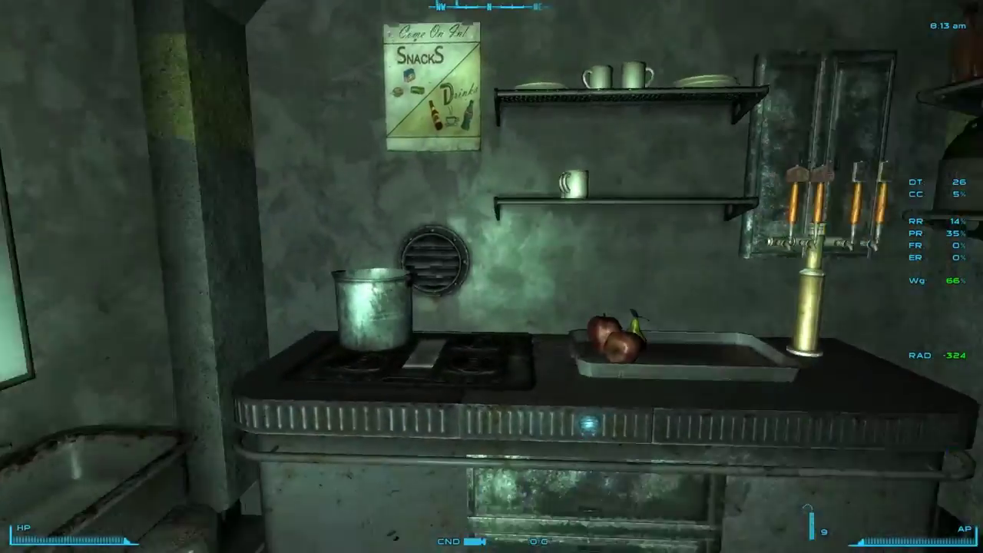
key("w")
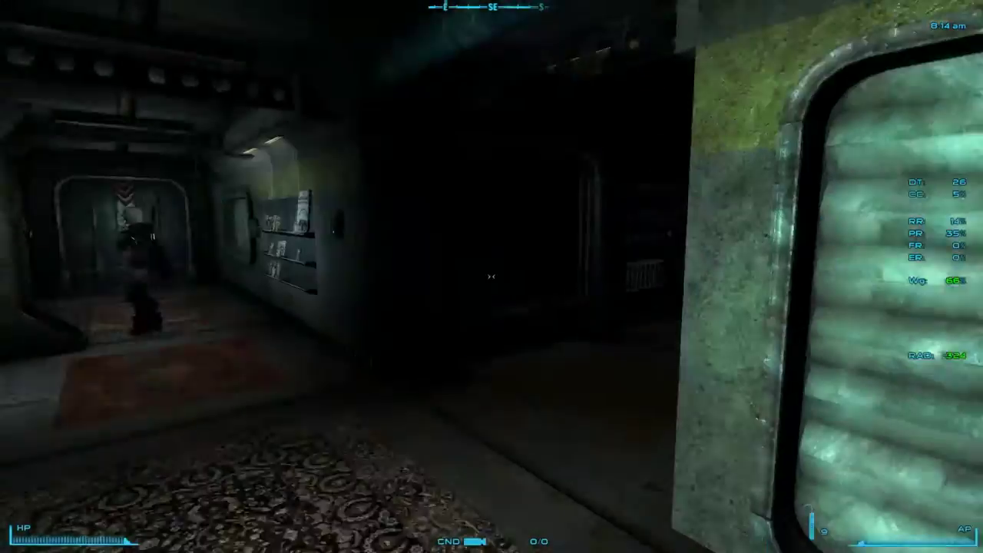
key("w")
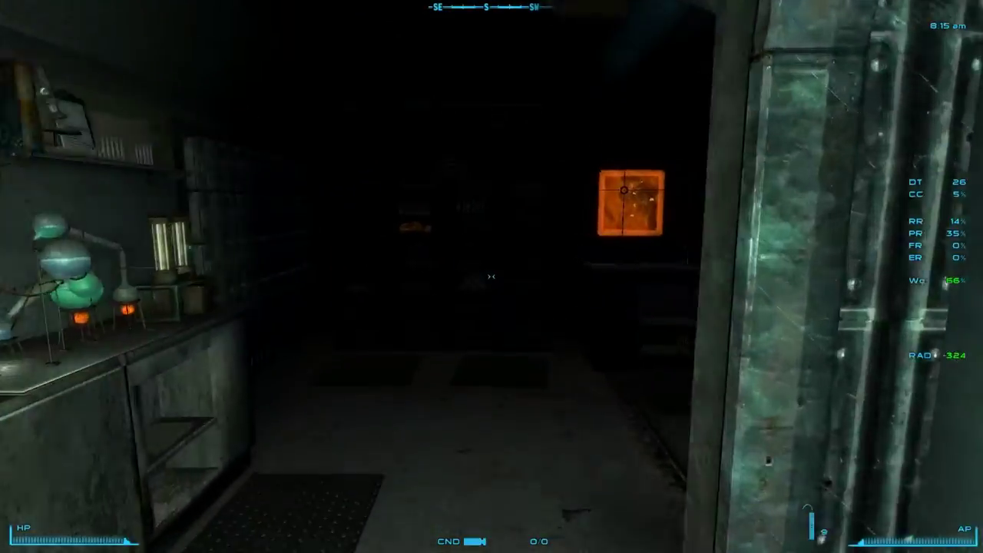
key("w")
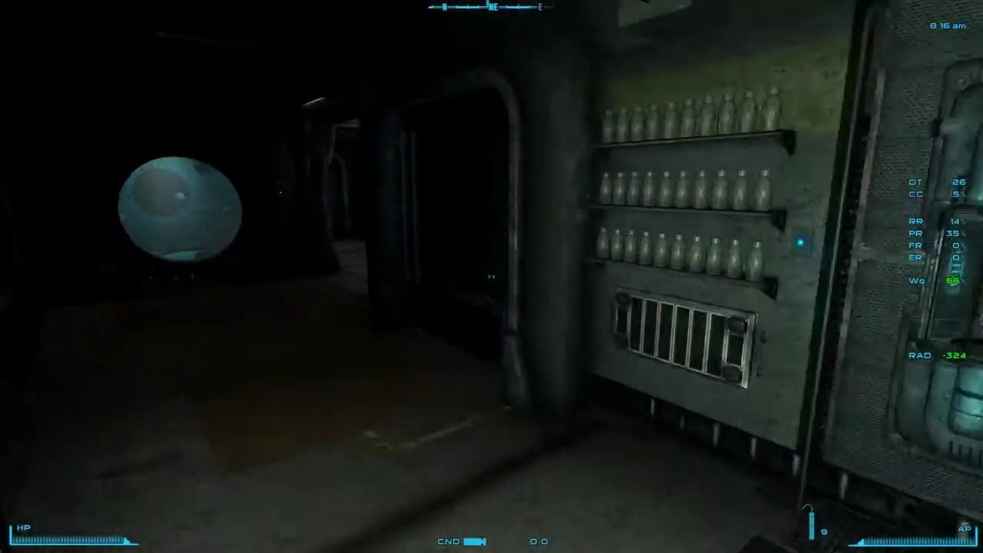
key("w")
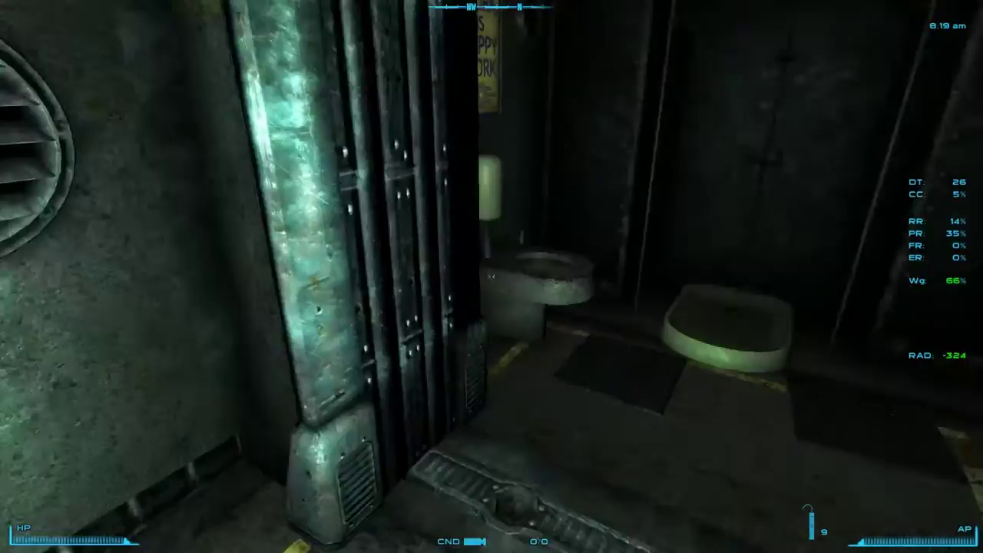
key("w")
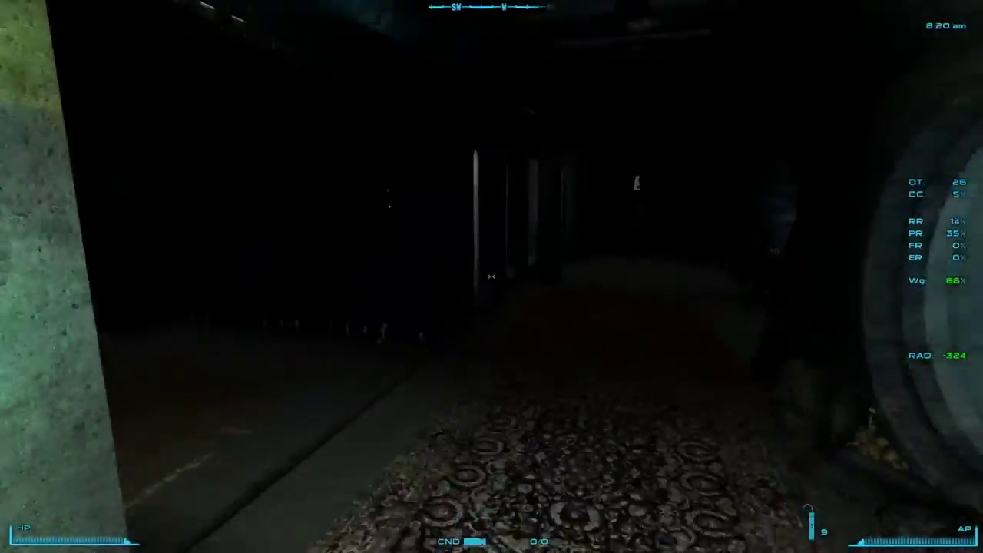
key("w")
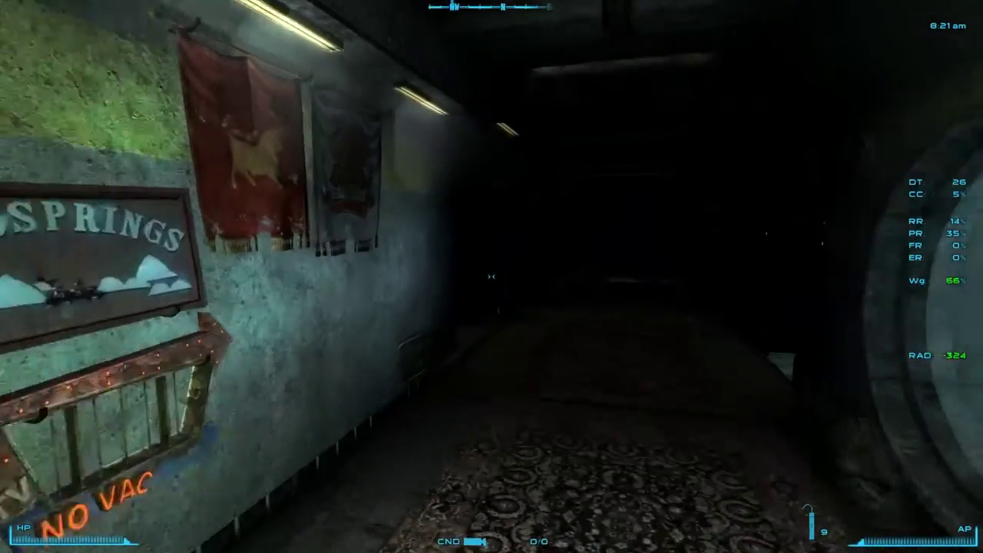
key("w")
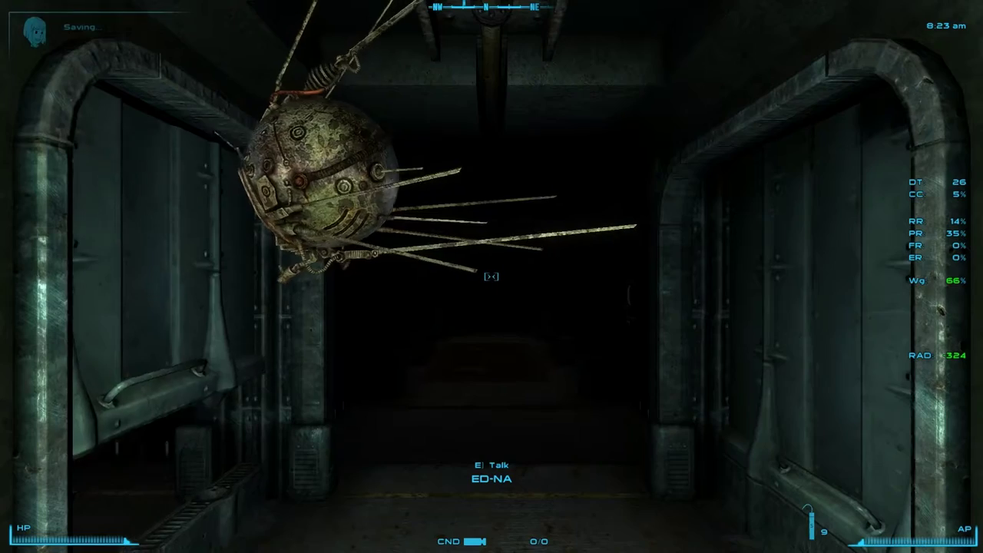
- Walk down the corridor and open the far door on the east side
key("w")
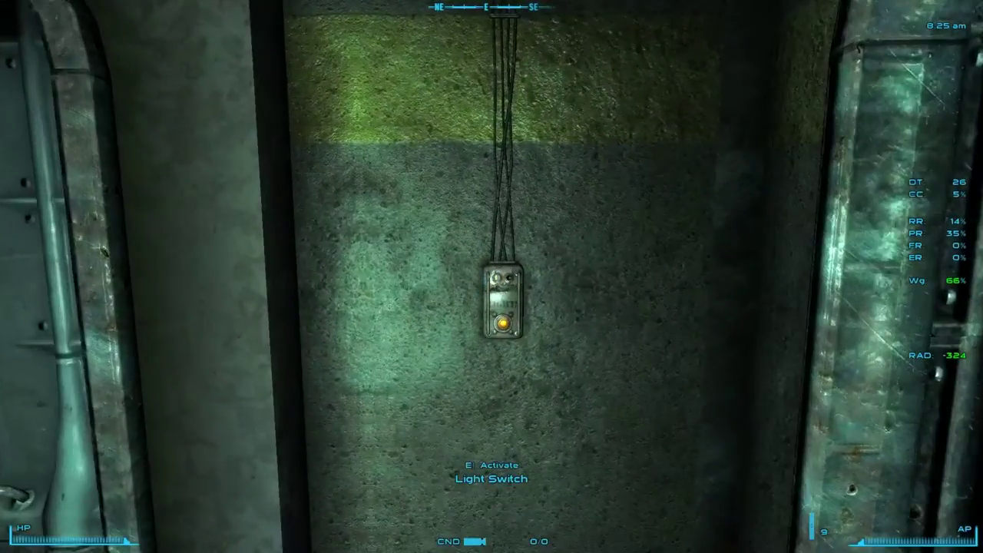
key("w")
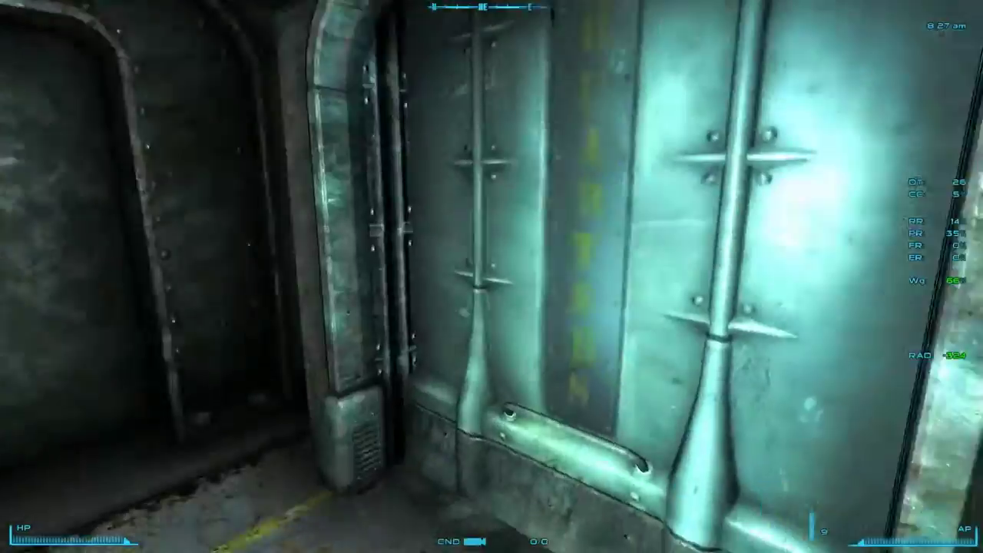
key("e")
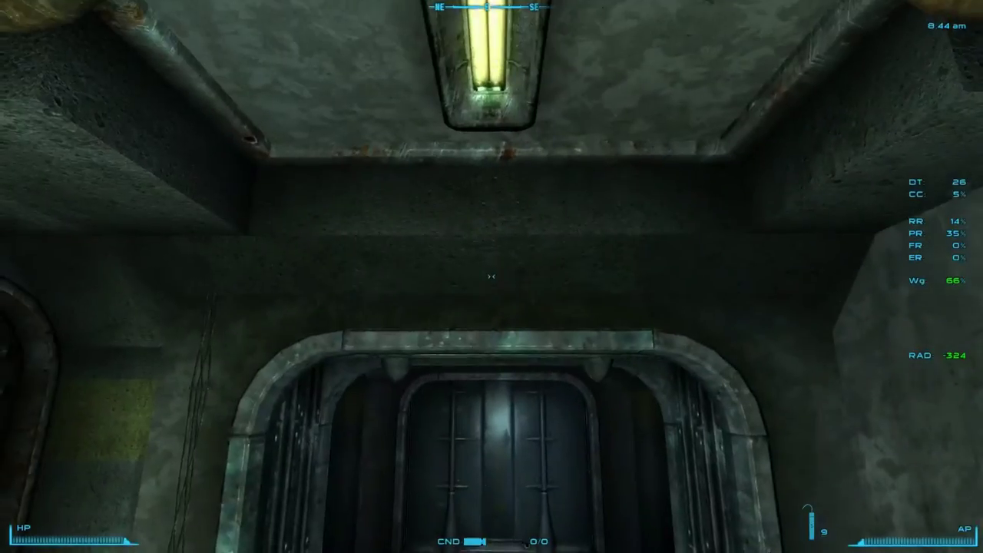
- Enter the bunk room with the NCR poster and bring up the Pip-Boy weapons list
key("w")
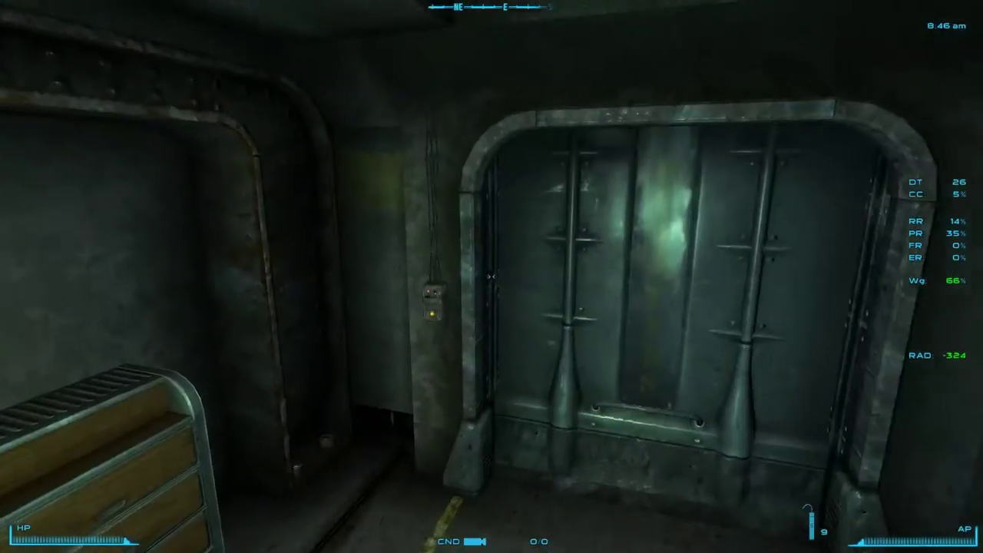
key("w")
key("s")
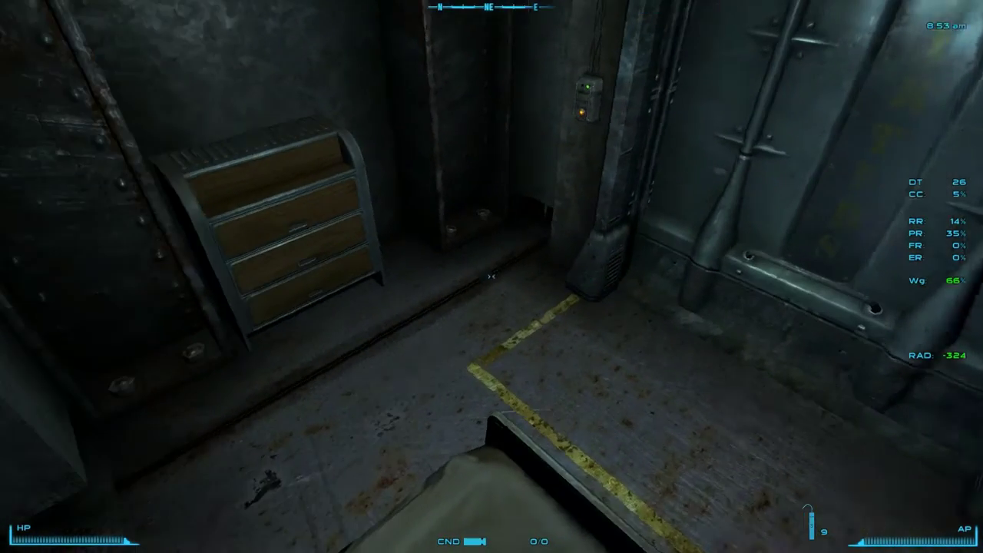
key("Tab")
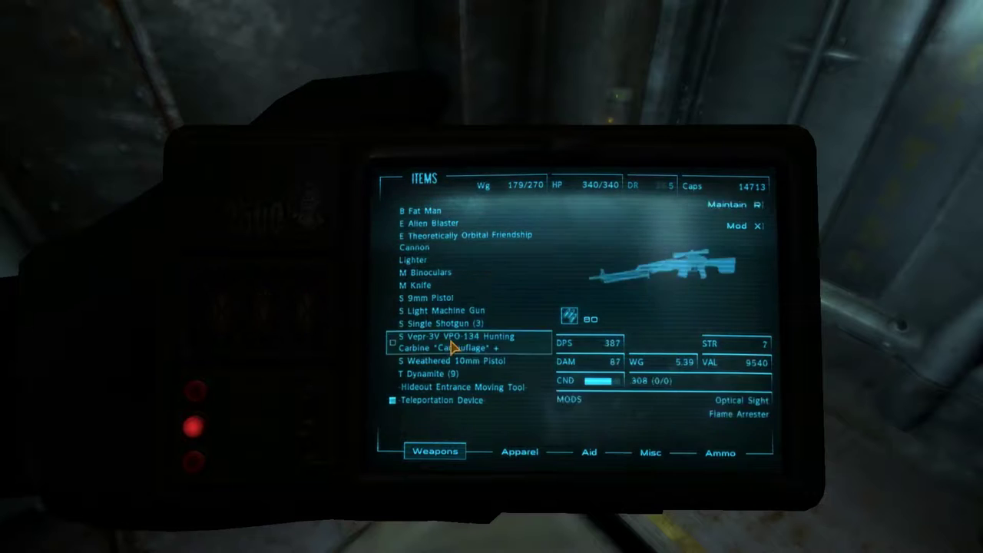
- Drop the Viable Deathclaw Egg from the Misc items and return to the game
left_click(650, 452)
scroll(535, 296, "down", 3)
scroll(535, 296, "down", 3)
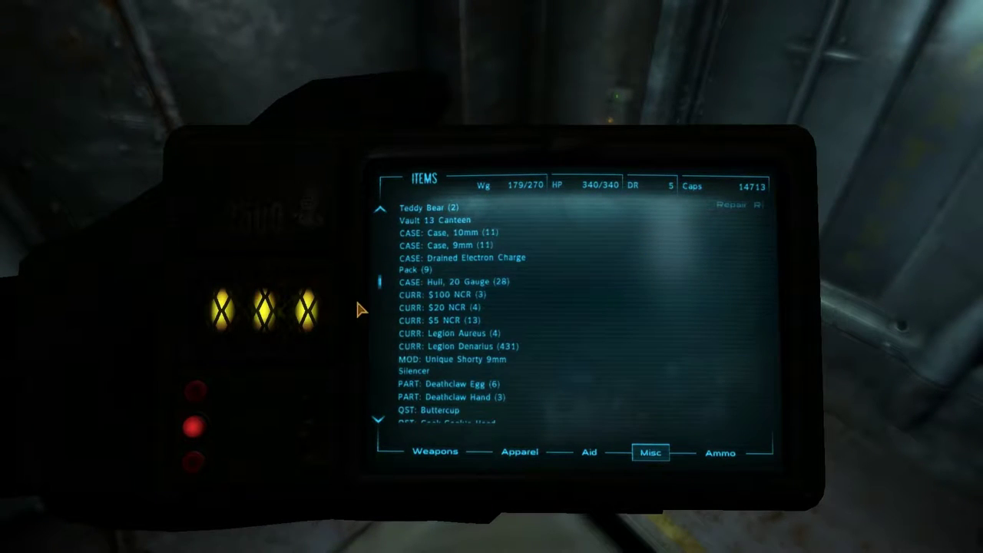
scroll(465, 318, "down", 6)
scroll(465, 318, "down", 6)
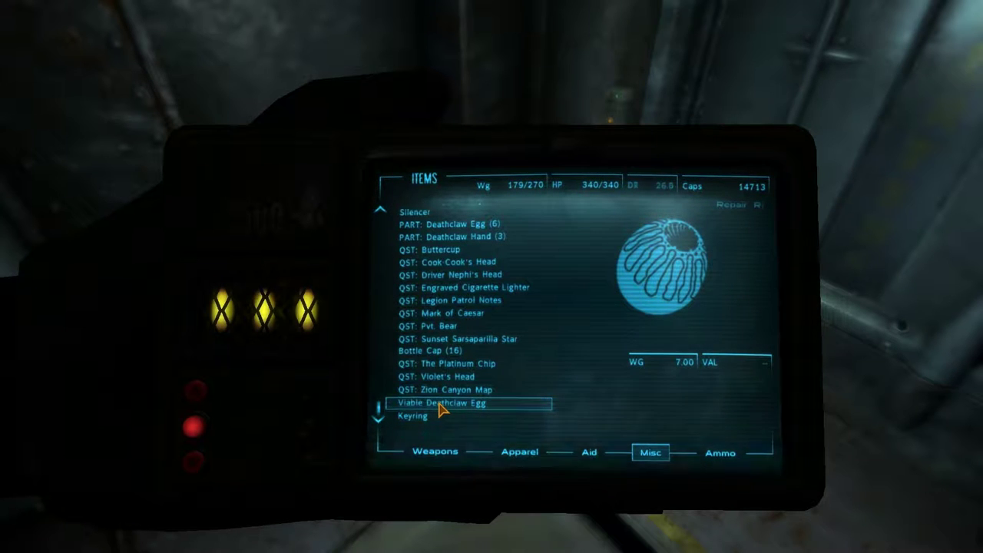
left_click(440, 410)
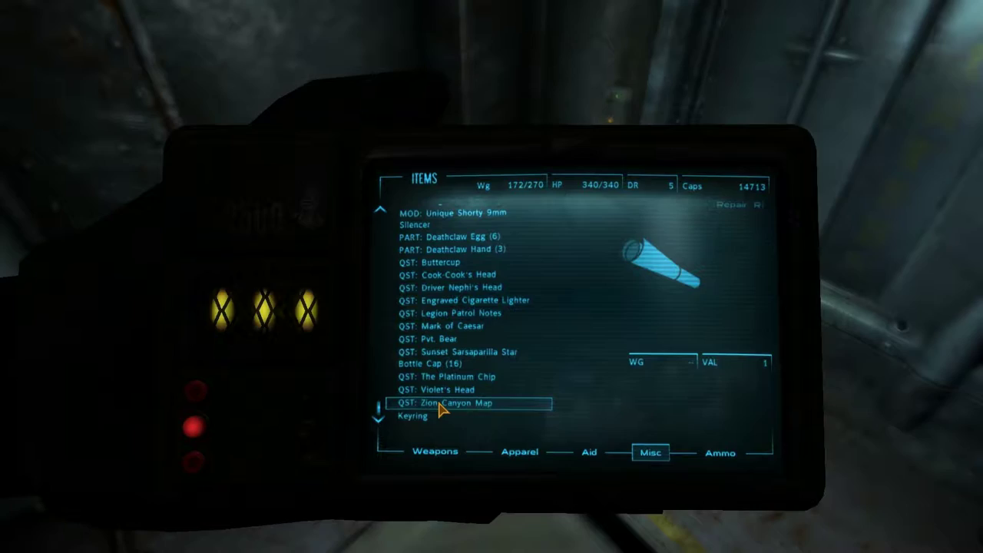
key("Tab")
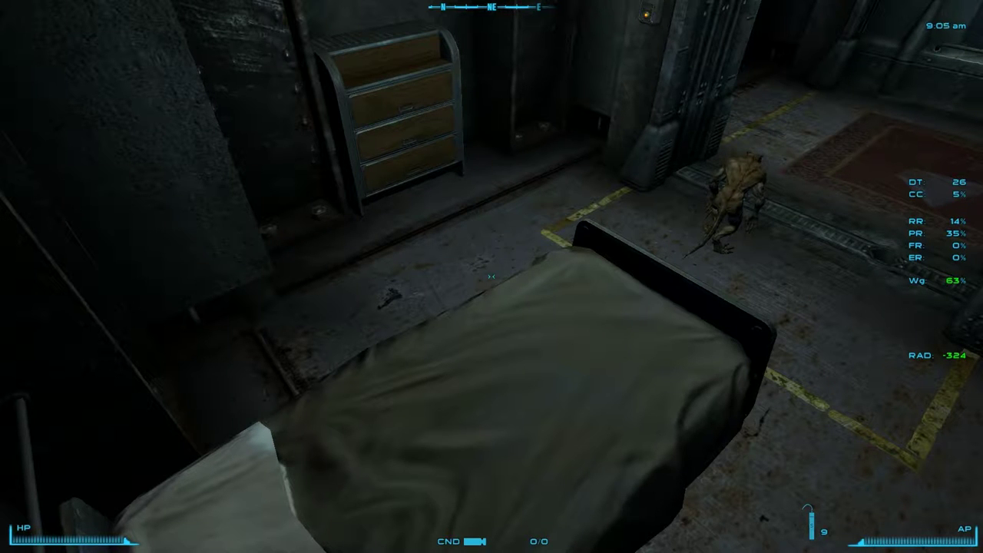
- Sneak up to the Deathclaw Hatchling, stand up, and begin talking to it
key("w")
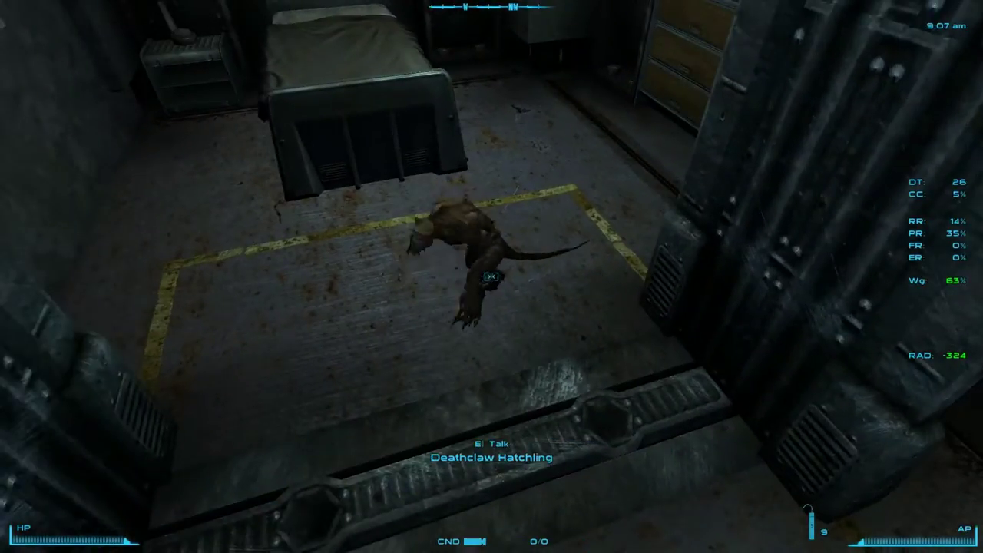
key("ctrl")
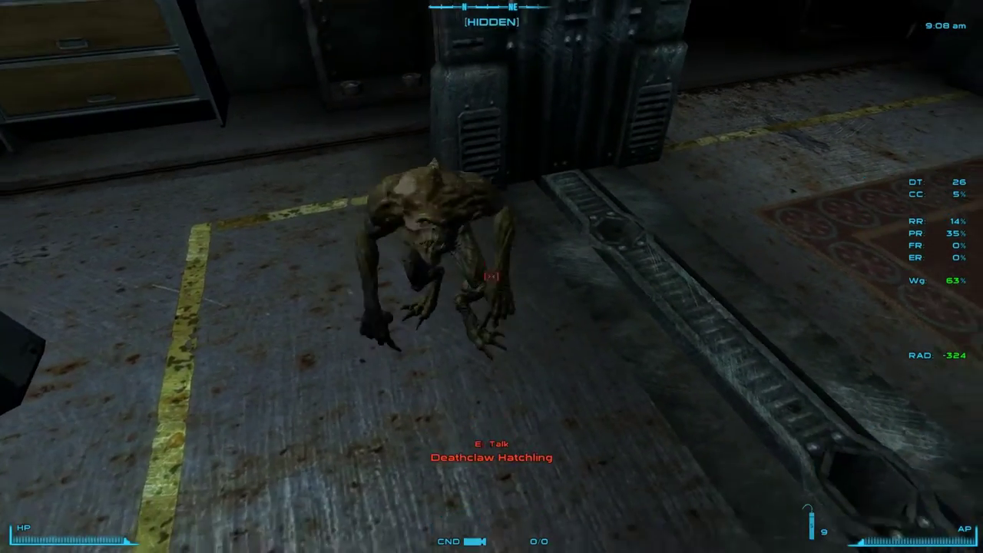
key("w")
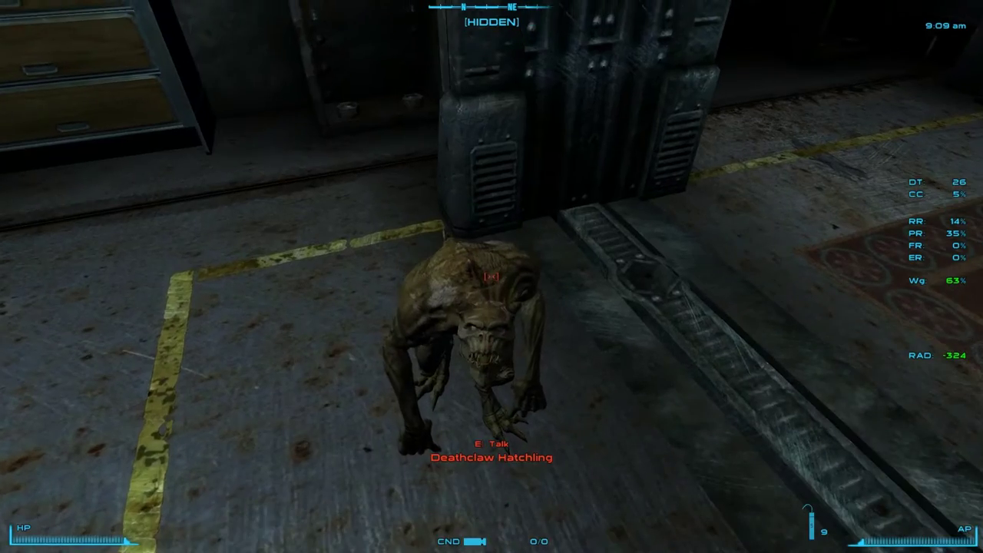
key("e")
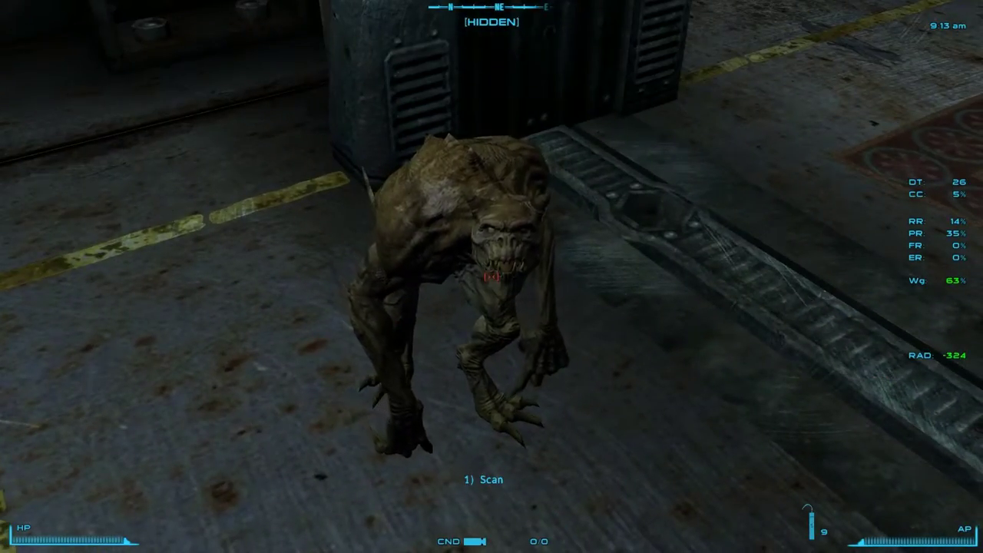
key("s")
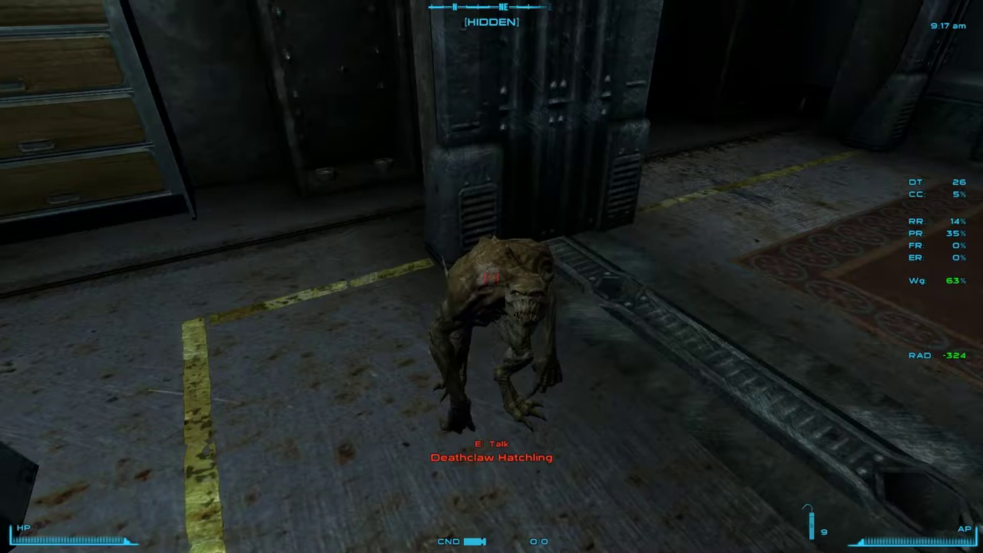
key("s")
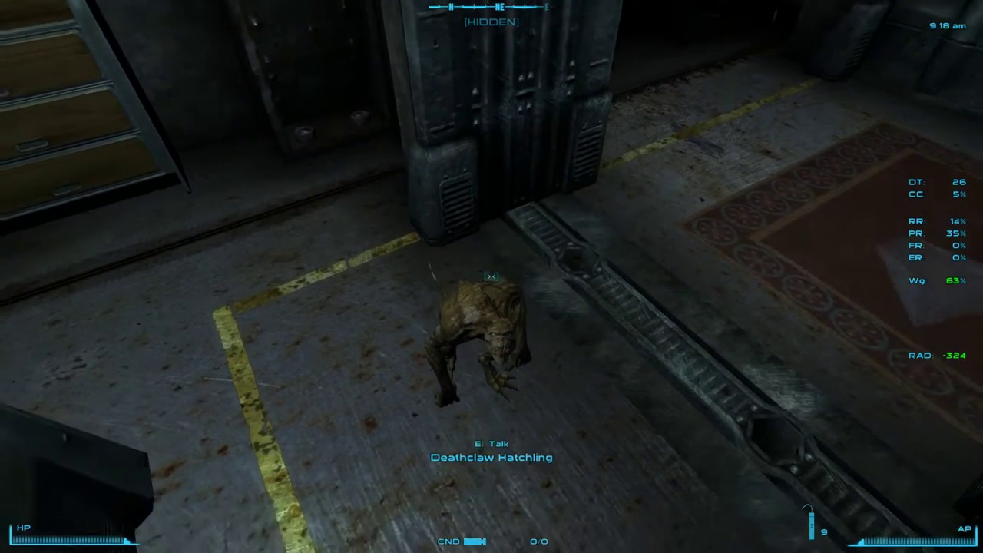
key("e")
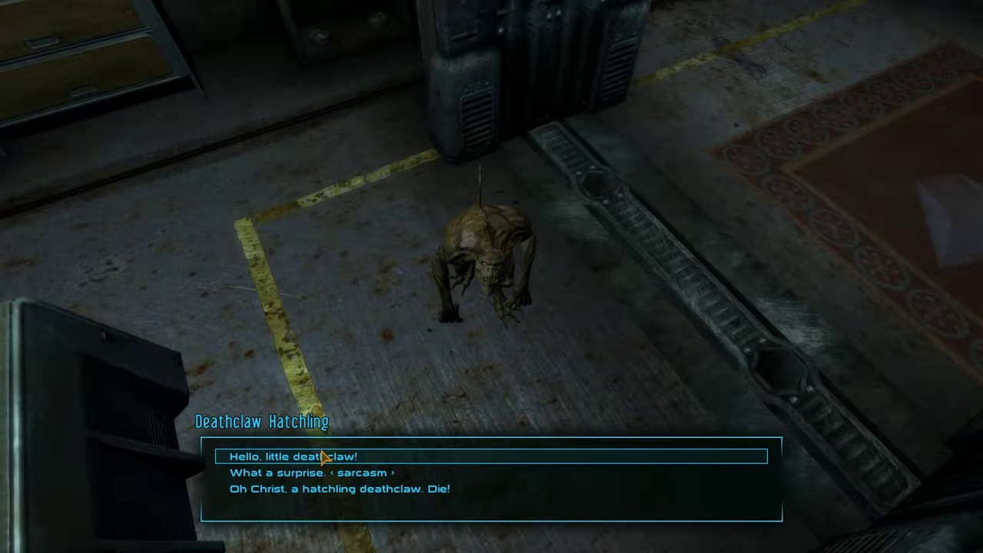
- Reply 'Hello, little deathclaw!', 'What a sweet little deathclaw…', then 'Want to come with me?…'
left_click(318, 458)
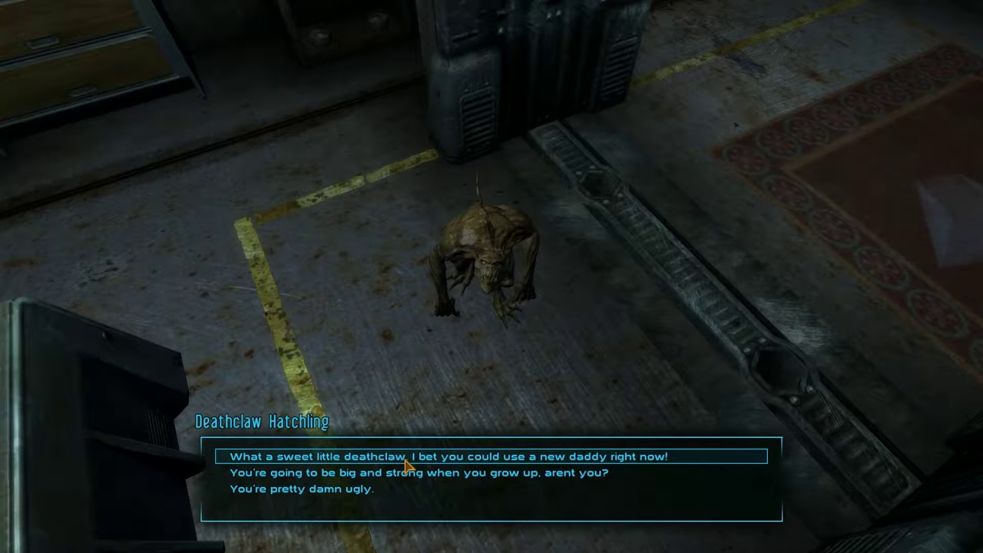
left_click(408, 461)
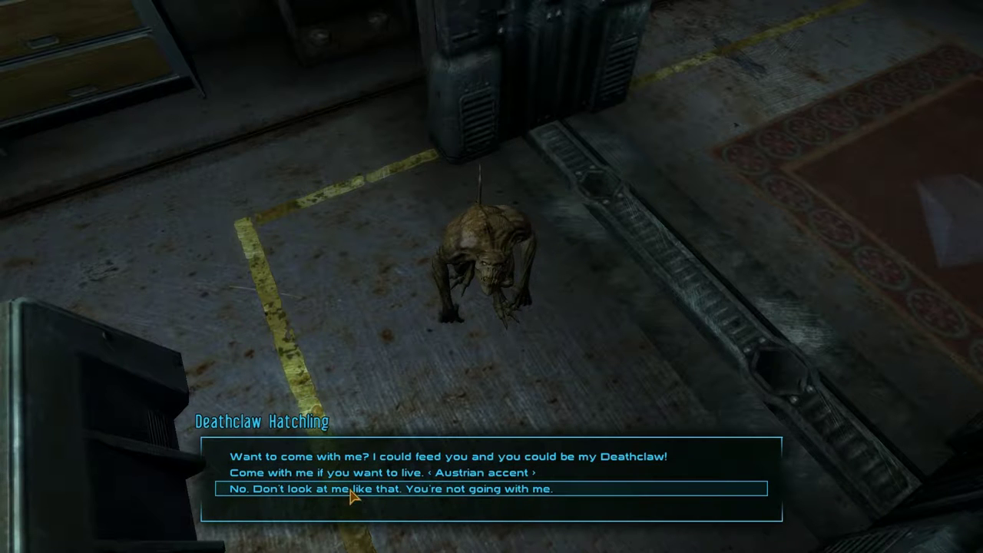
left_click(399, 457)
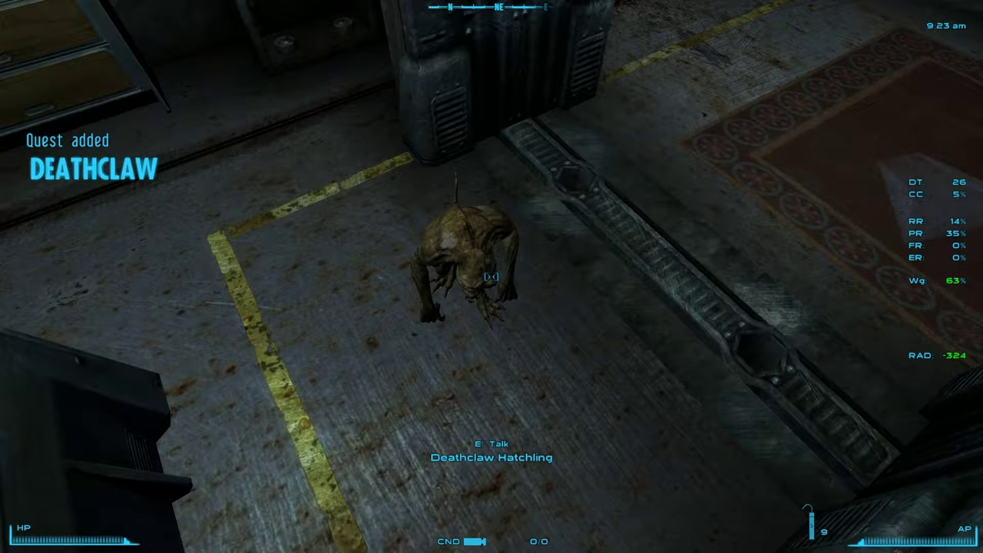
- Review the Deathclaw quest entry, then bring up the hatchling's Companion Commands wheel
key("Tab")
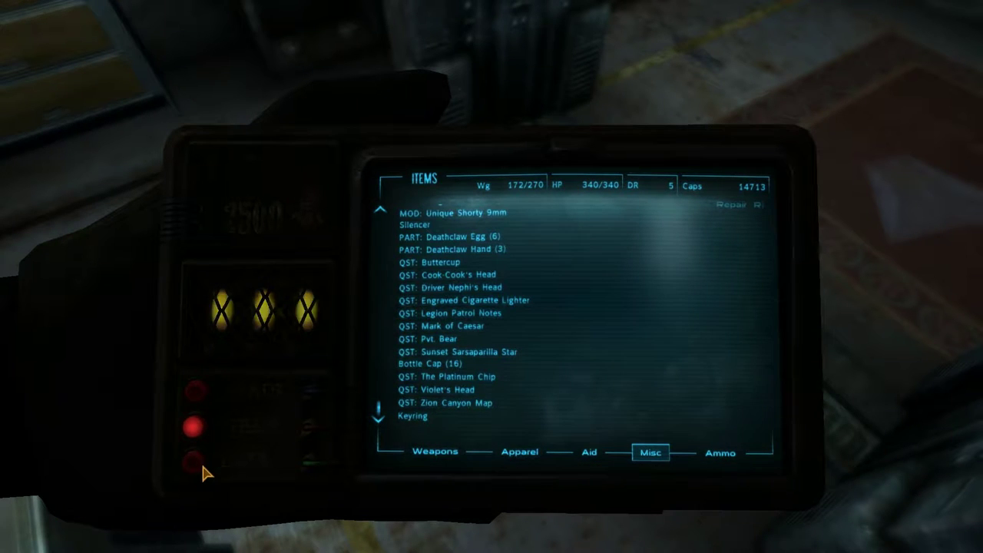
left_click(203, 467)
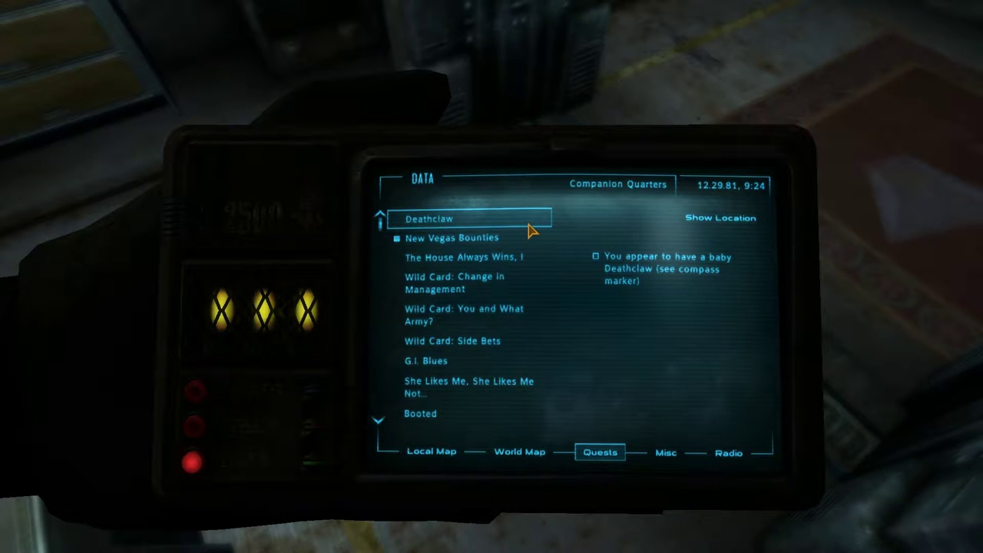
key("Tab")
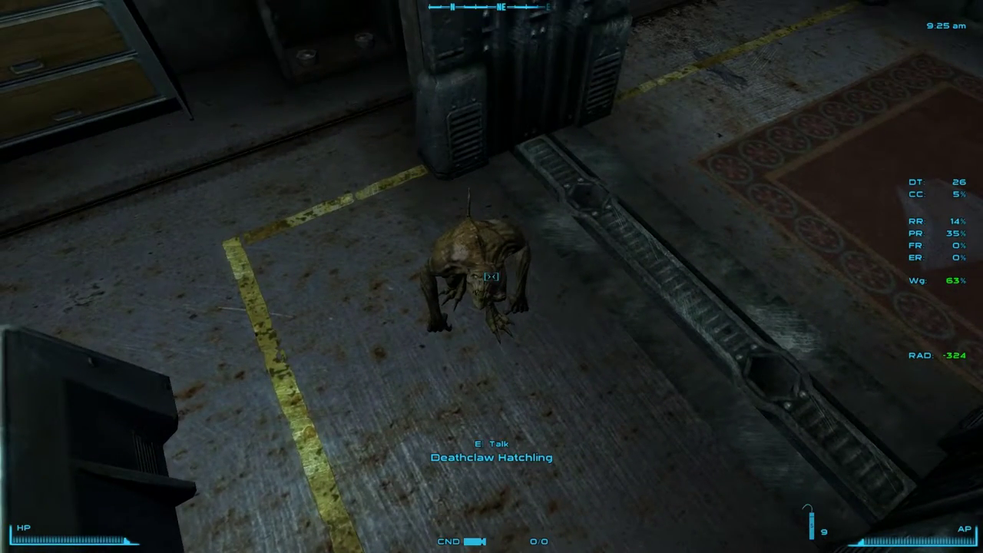
key("e")
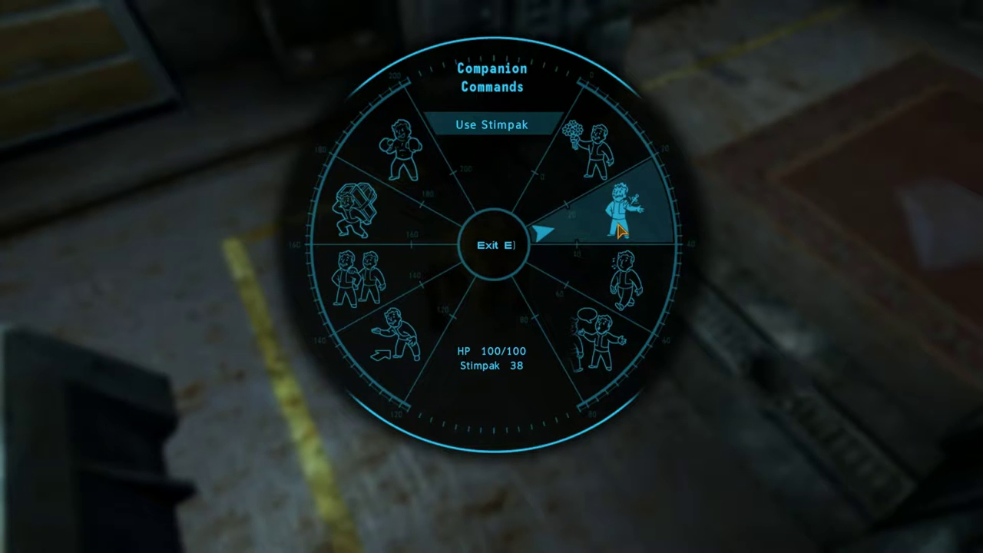
- Choose 'Talk To' on the hatchling's Companion Commands wheel
left_click(589, 338)
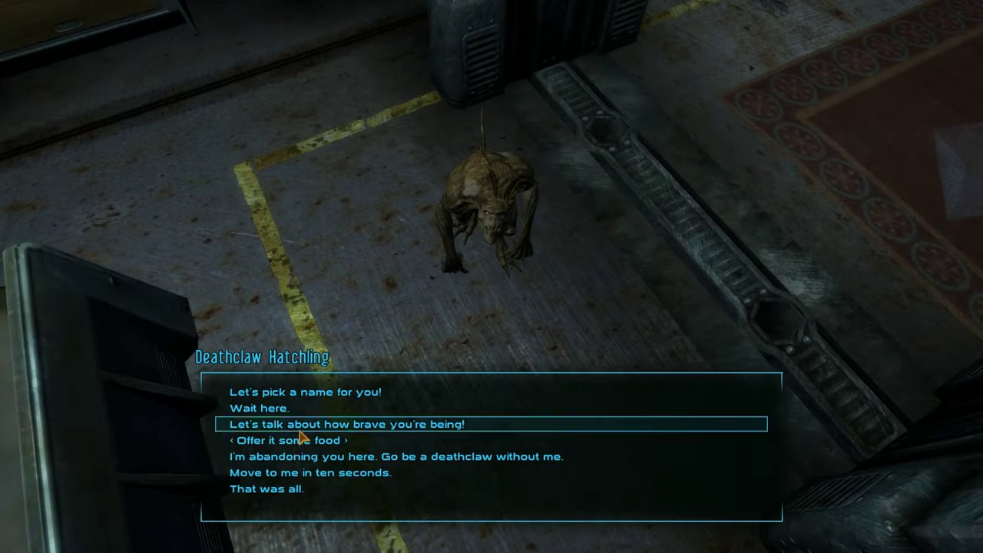
- Choose 'Let's pick a name for you!' and confirm Sergeant Schultz as the name
left_click(317, 401)
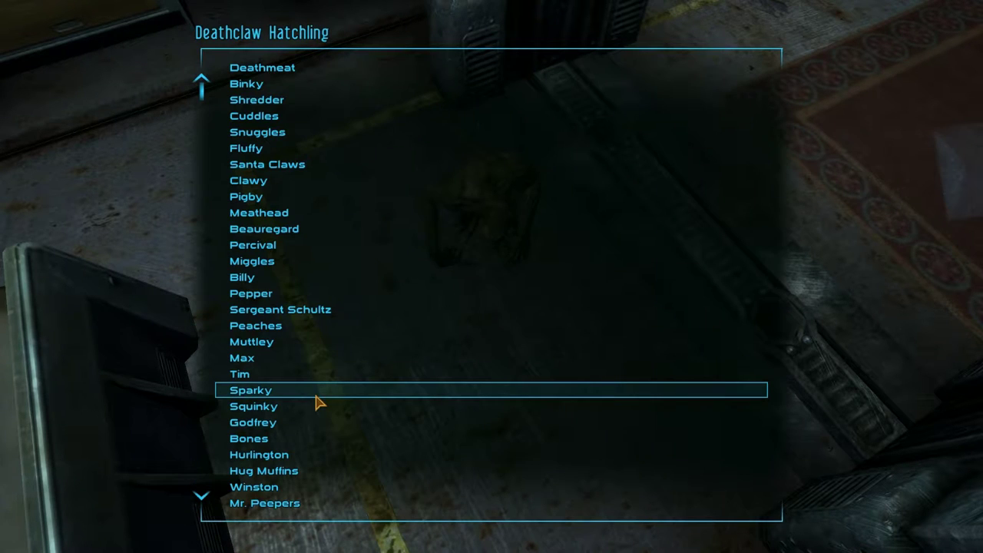
scroll(333, 289, "down", 5)
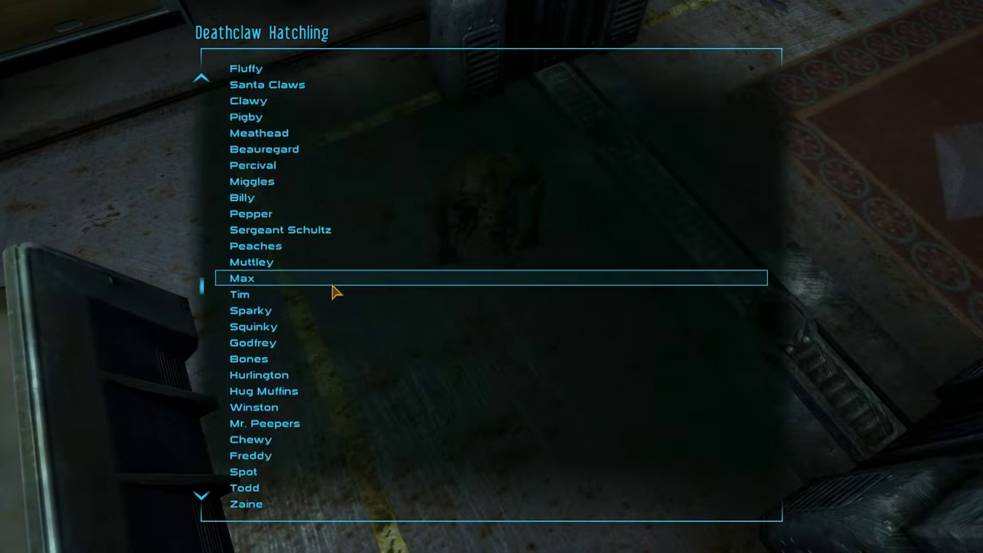
scroll(369, 384, "down", 5)
scroll(418, 490, "up", 1)
scroll(415, 492, "up", 9)
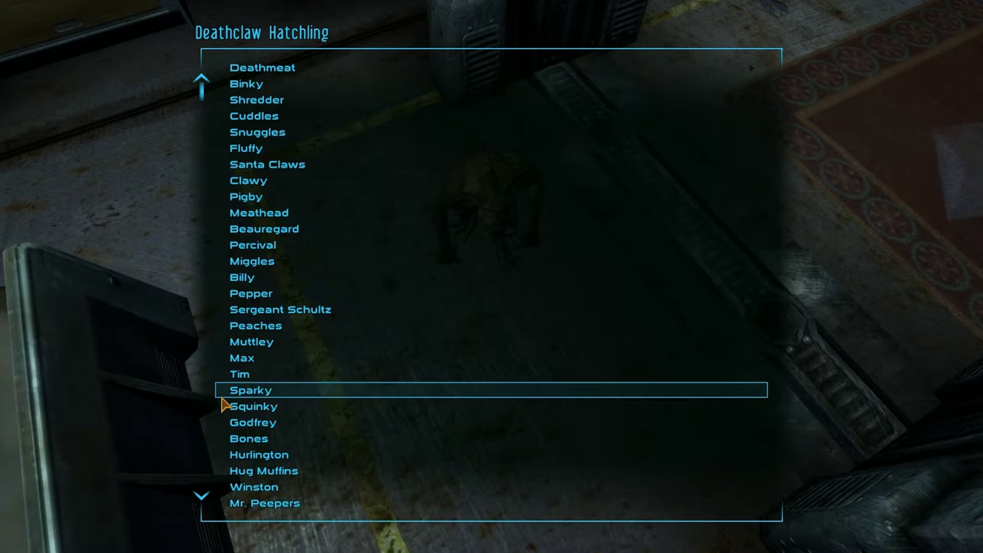
scroll(470, 434, "down", 4)
scroll(388, 445, "down", 4)
scroll(377, 448, "down", 2)
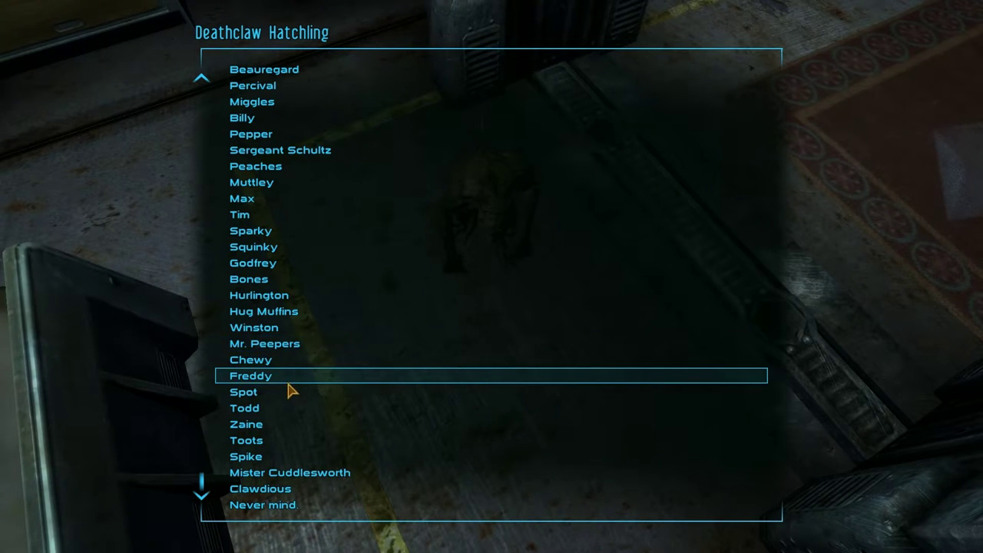
scroll(346, 357, "up", 5)
scroll(346, 357, "up", 5)
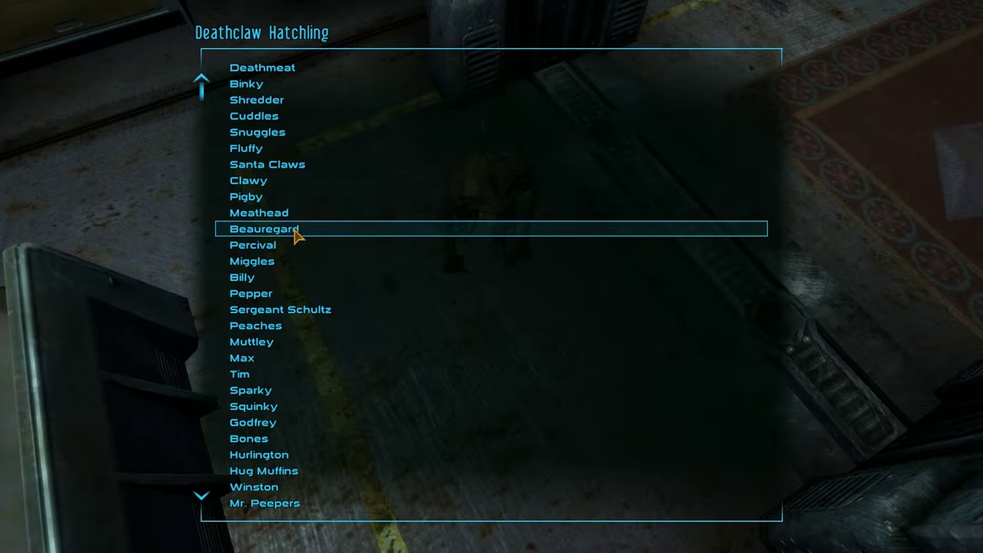
scroll(296, 234, "down", 1)
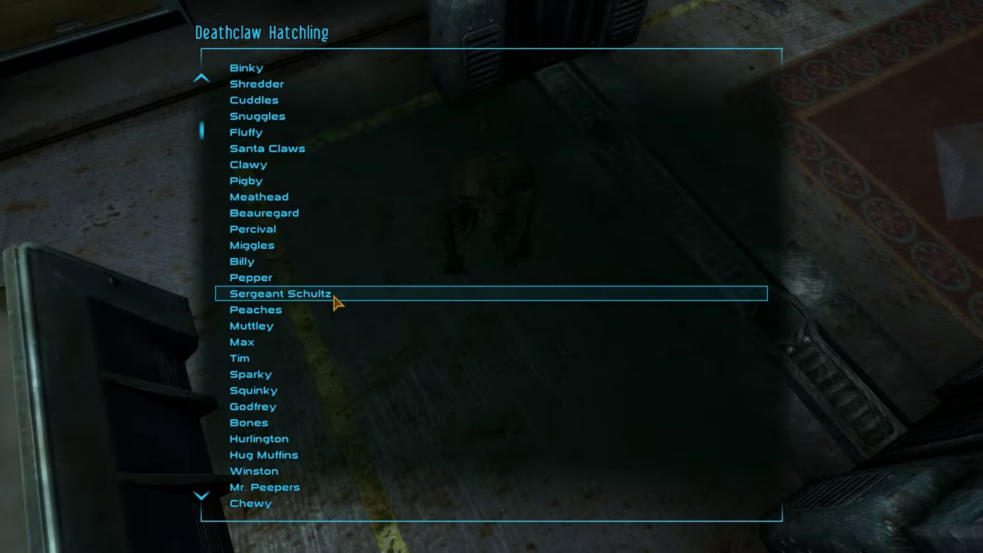
key("Escape")
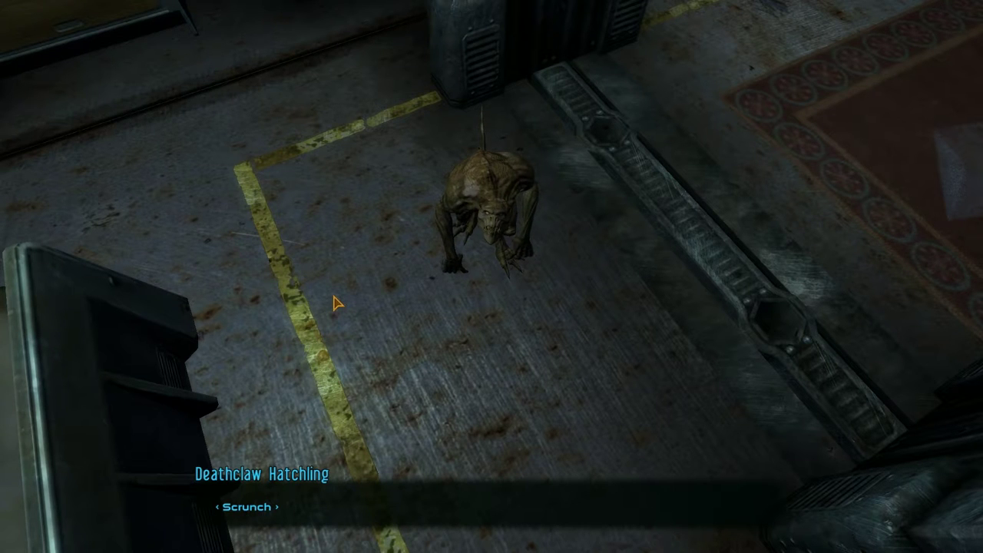
- Offer Sergeant Schultz food and hand over a Gecko Steak from the AID items
key("Return")
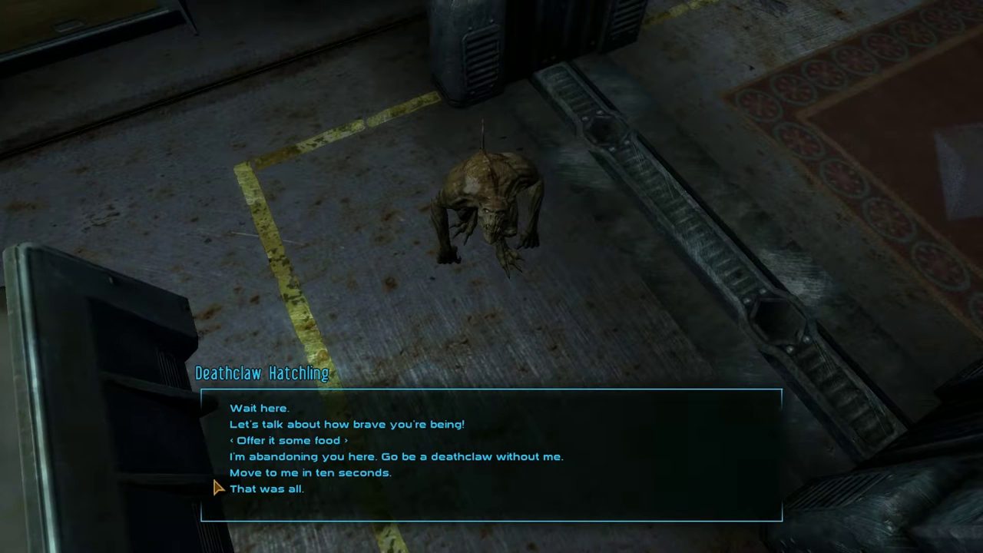
left_click(261, 449)
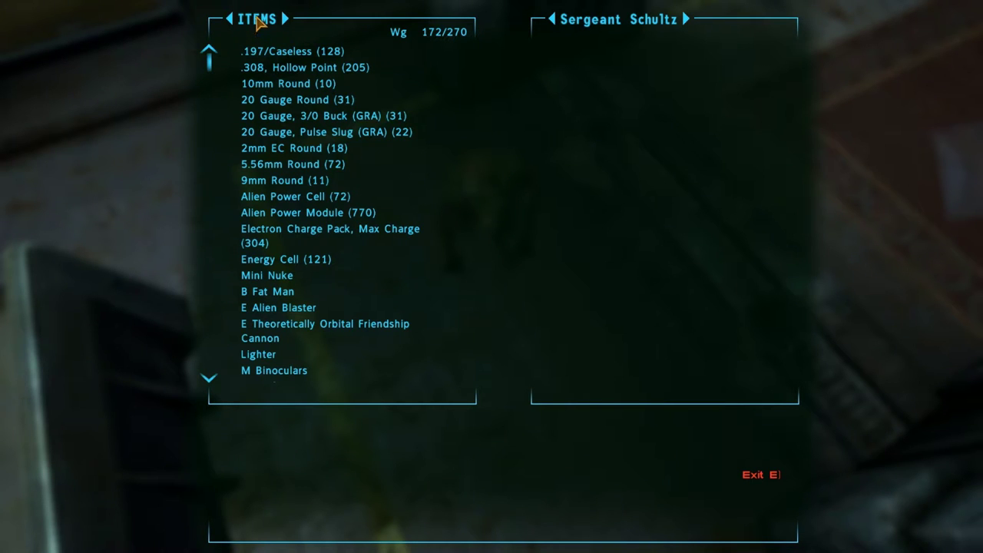
left_click(259, 21)
left_click(258, 21)
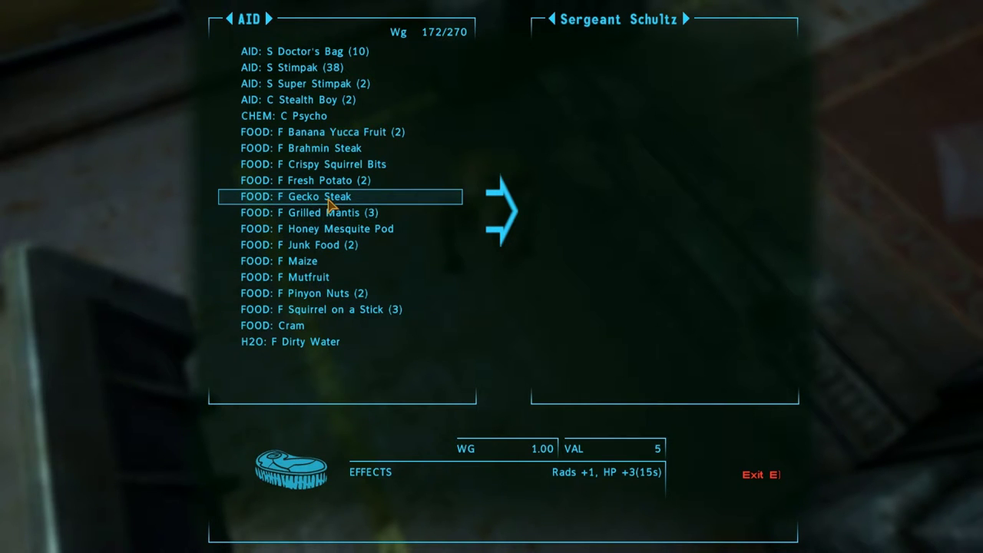
left_click(330, 201)
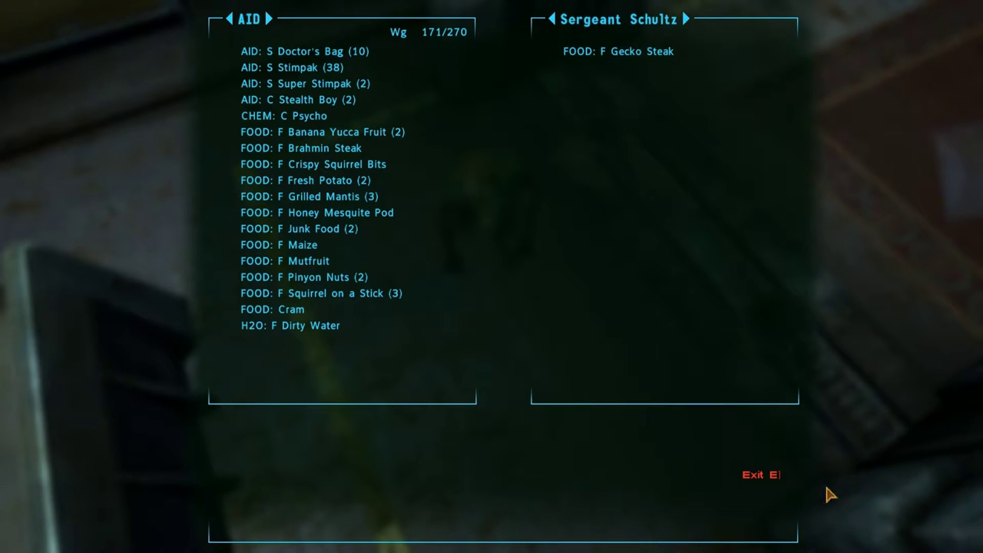
left_click(757, 478)
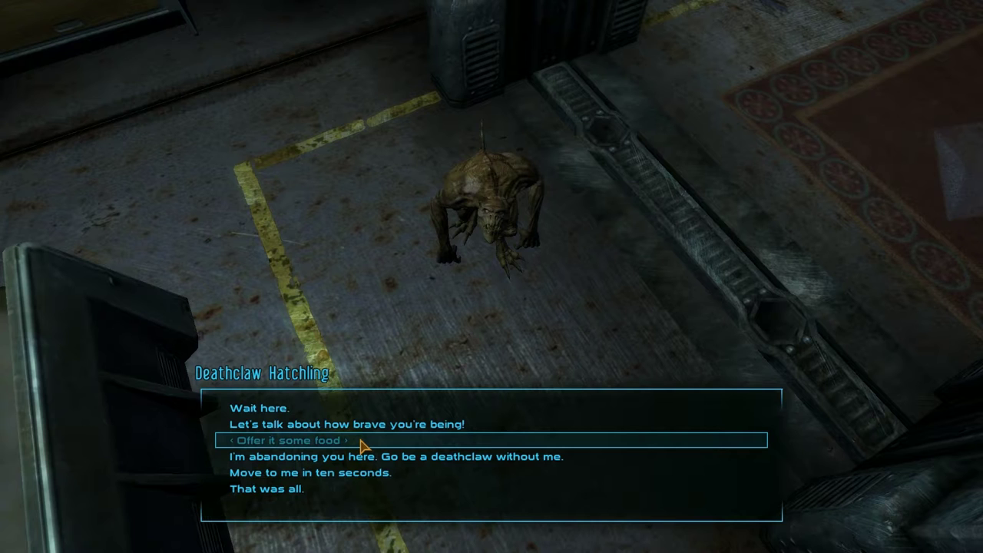
- End the talk with 'That was all.' and reopen Schultz's Companion Commands wheel
left_click(304, 489)
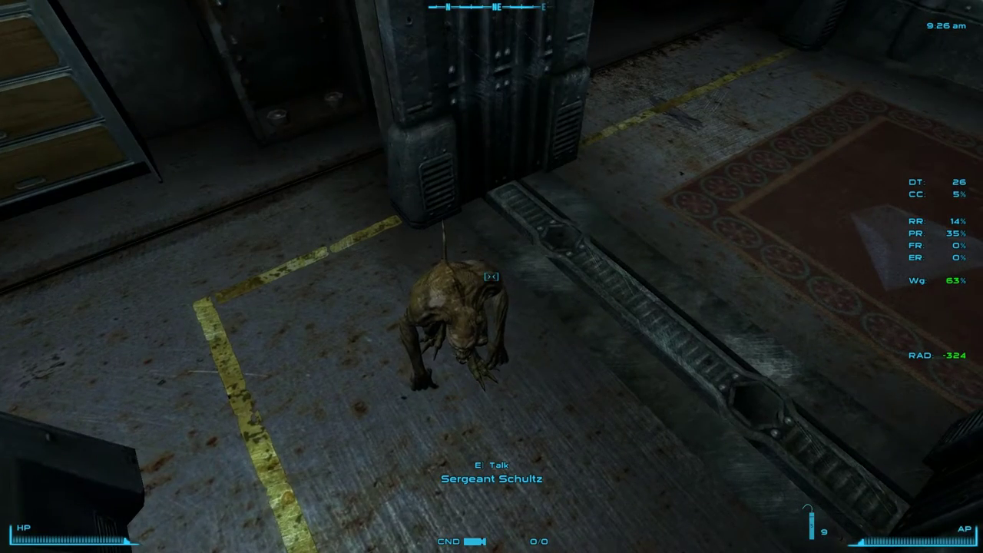
key("s")
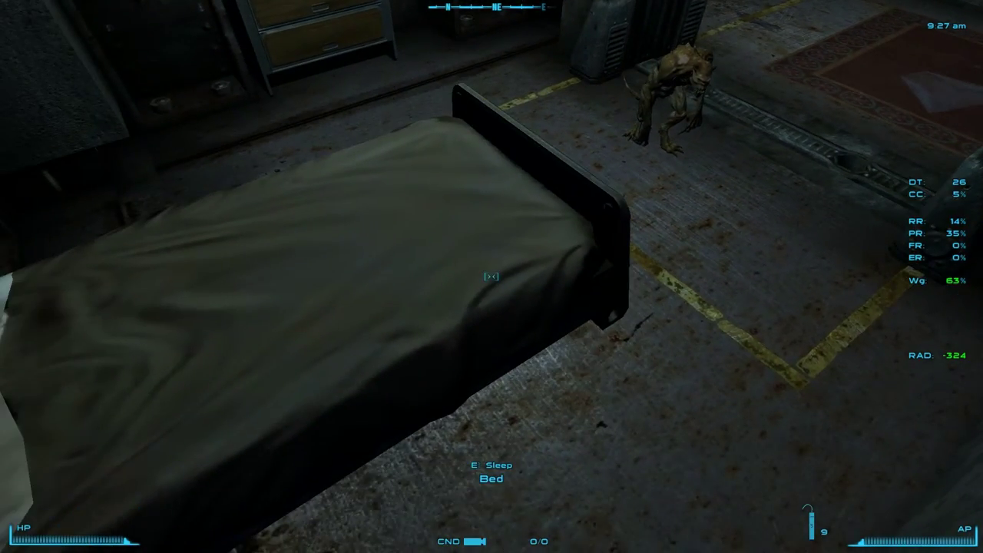
key("w")
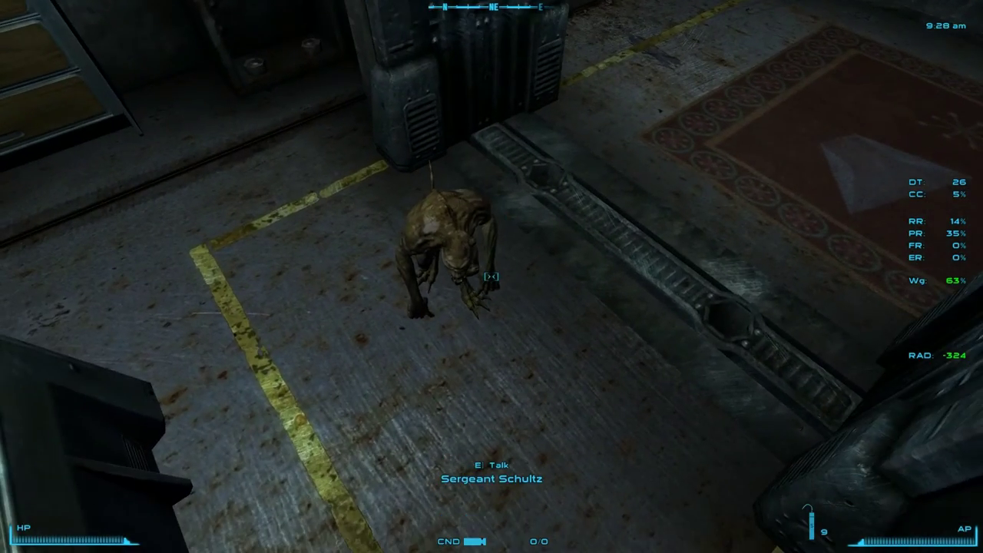
key("e")
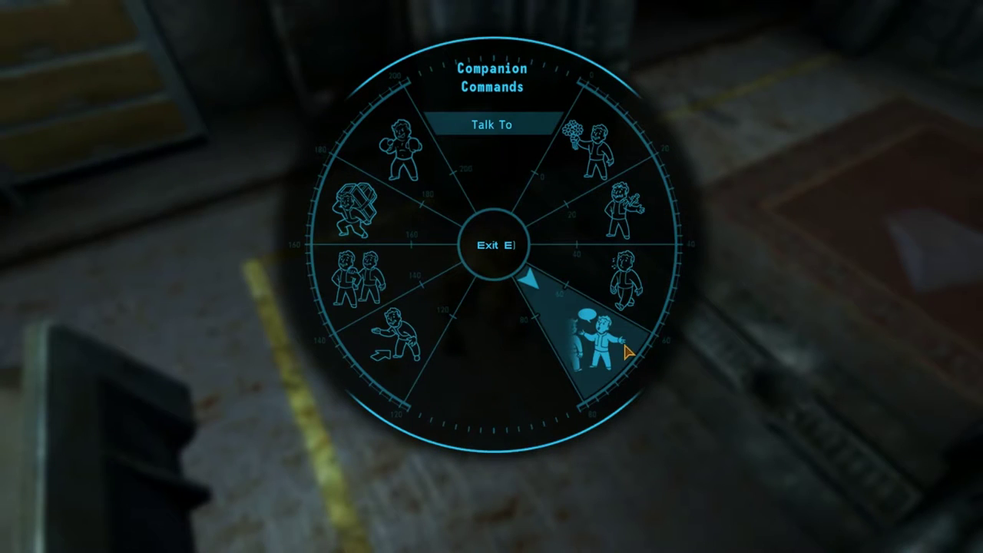
- Talk to Schultz, hand over a Brahmin Steak from AID, and end with 'That was all.'
left_click(566, 354)
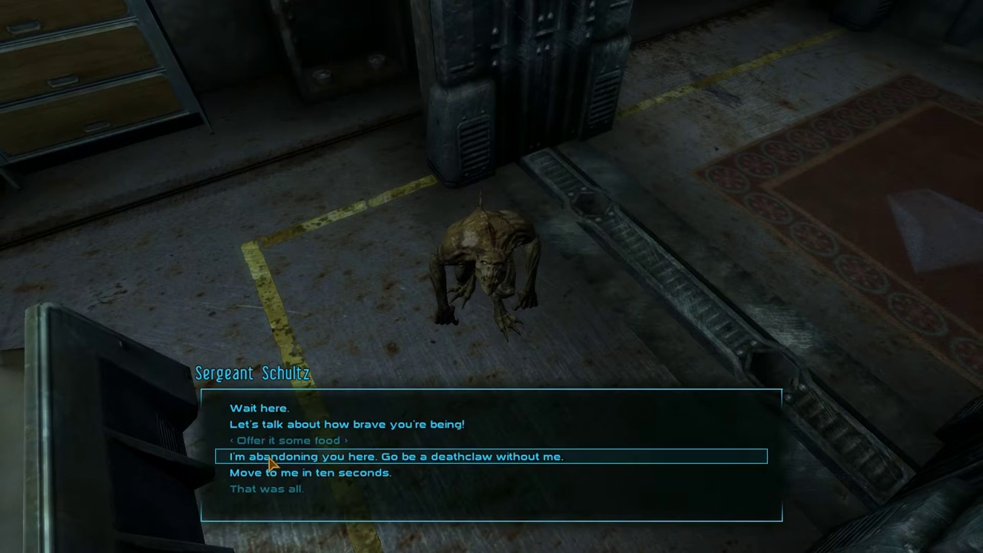
left_click(285, 441)
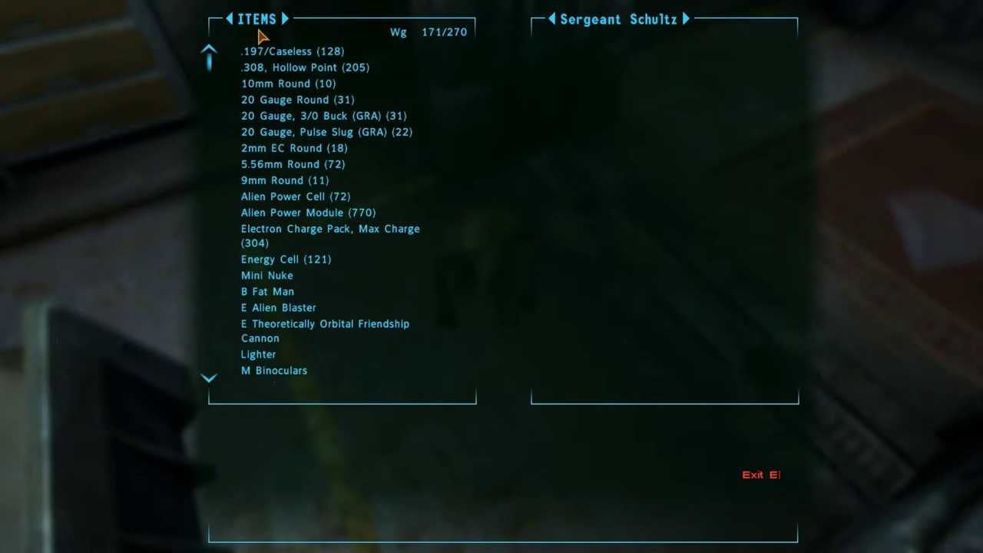
left_click(272, 19)
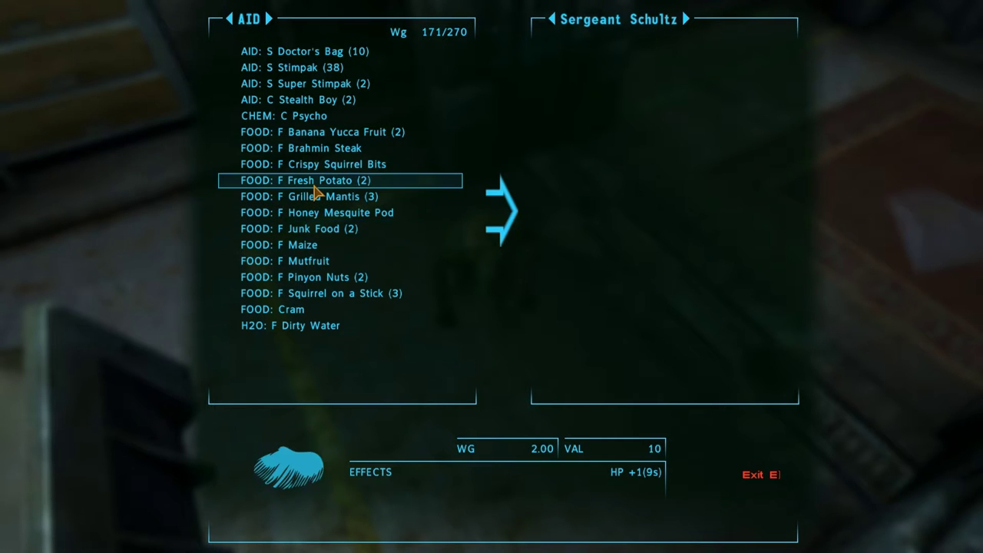
left_click(316, 156)
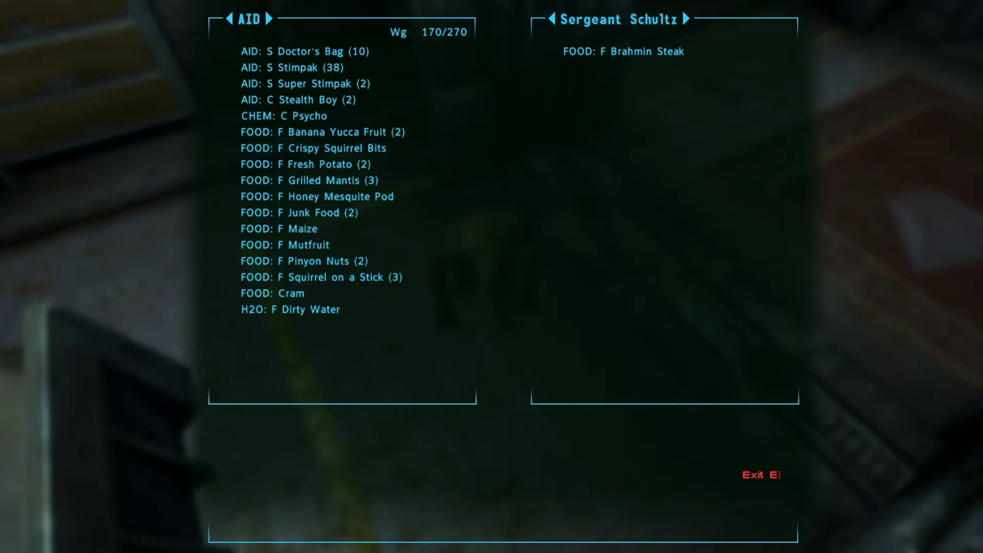
left_click(739, 481)
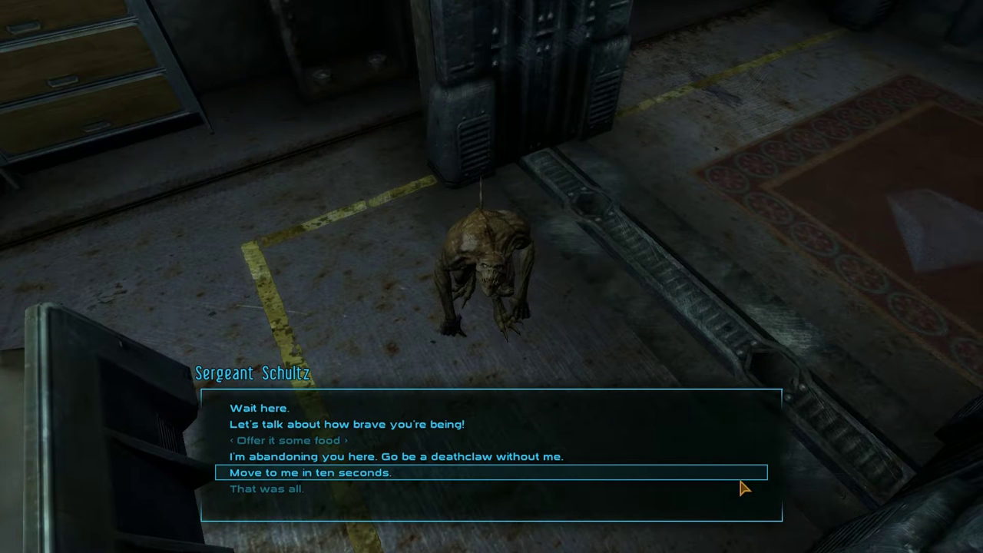
left_click(286, 489)
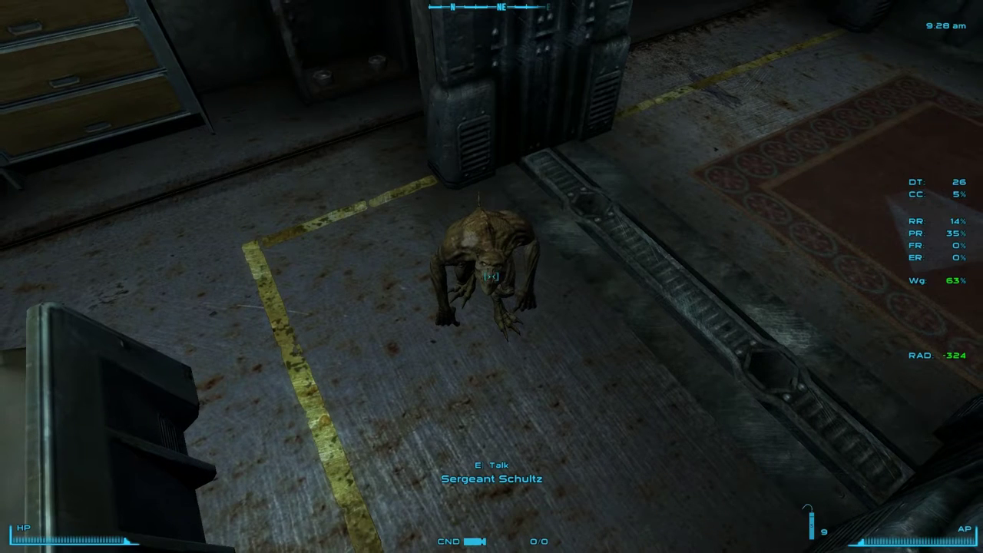
- Walk back along the corridor past Sergeant Schultz and switch off the room's light
key("e")
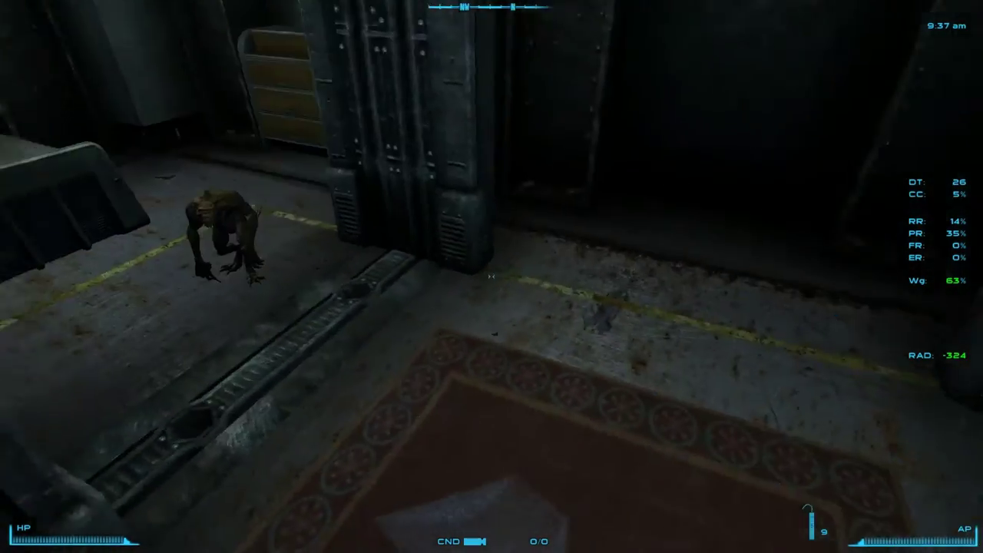
key("s")
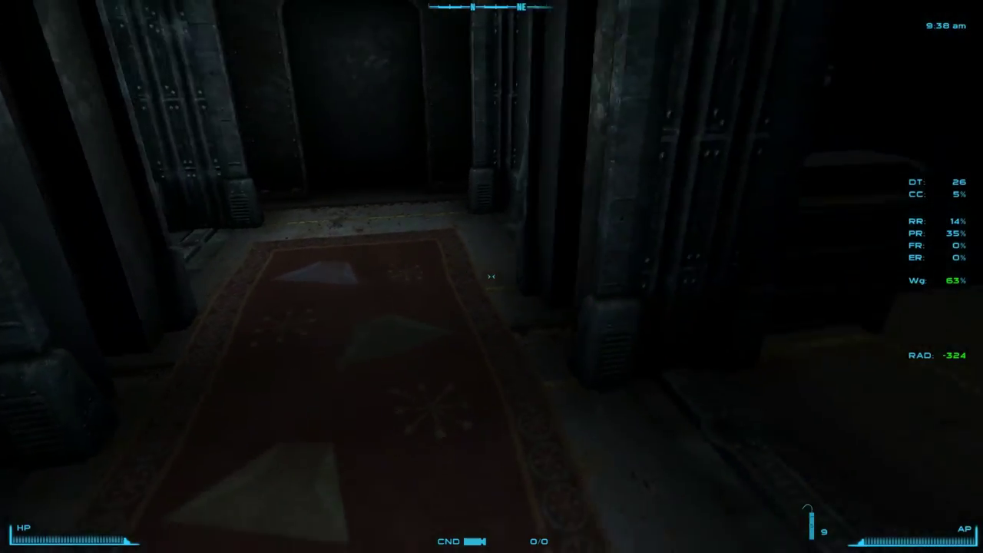
key("s")
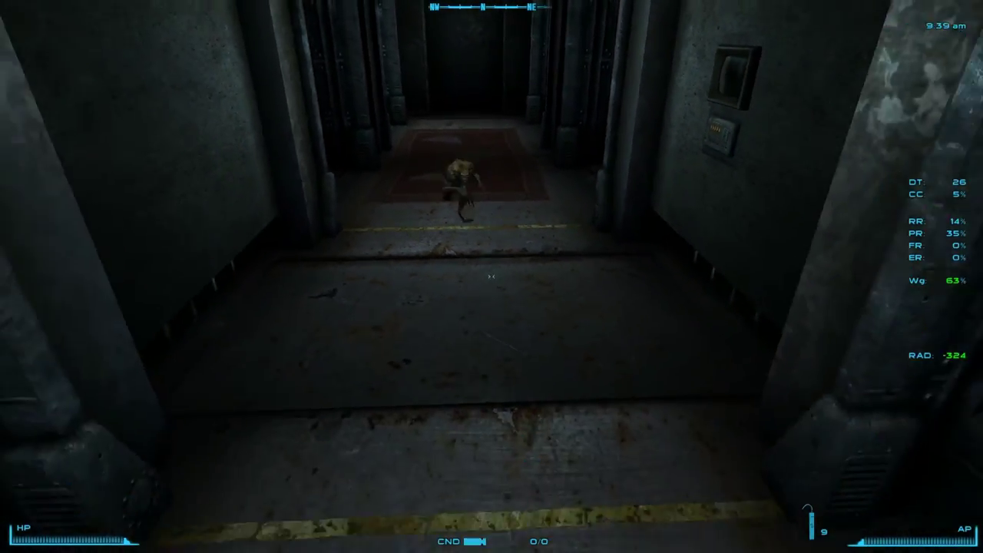
key("w")
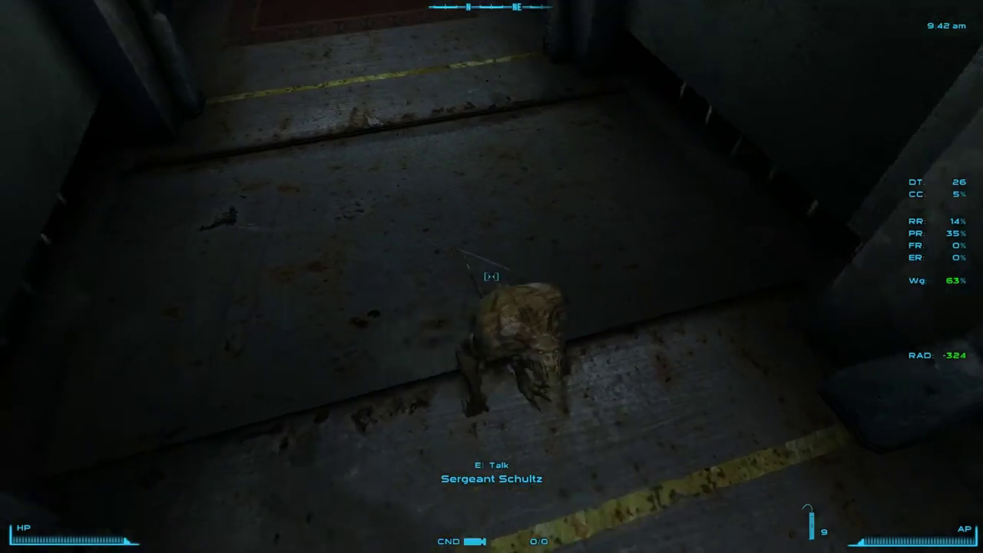
key("w")
key("w")
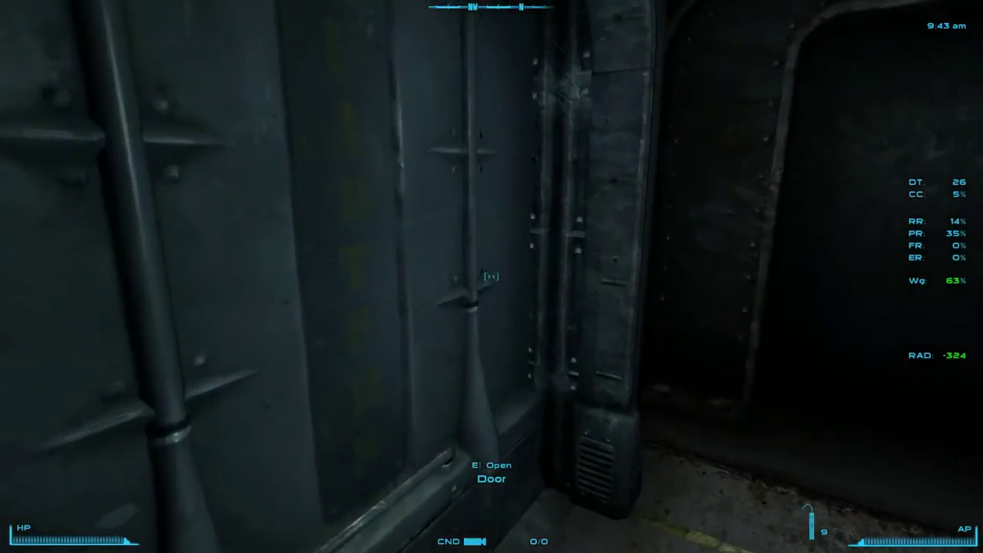
key("w")
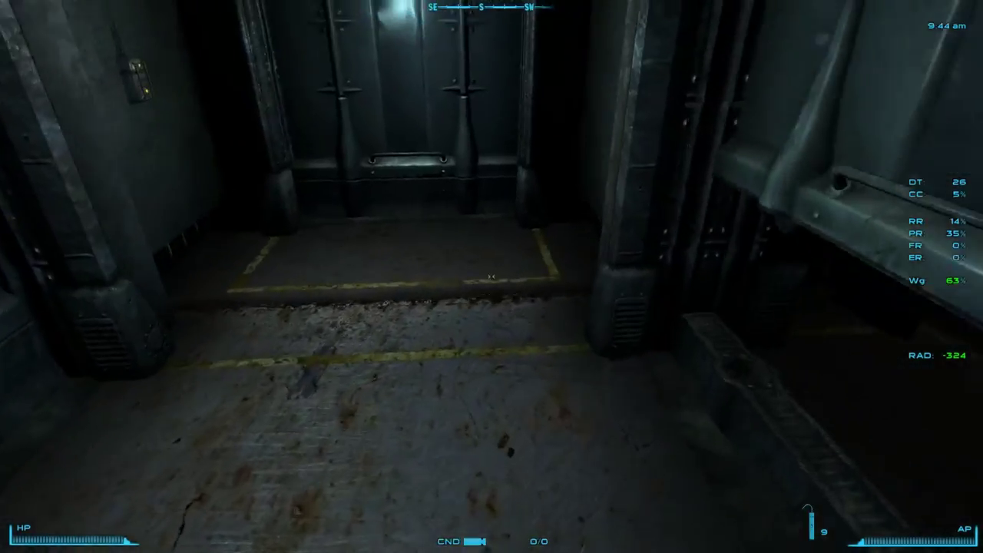
key("e")
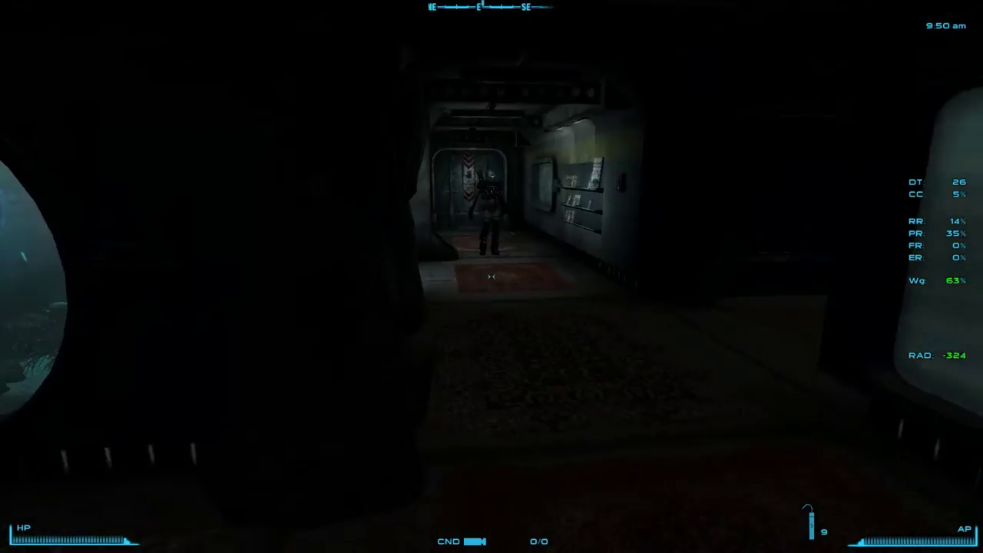
- Walk down the corridor through the side room to Willow and open her Companion Commands
key("w")
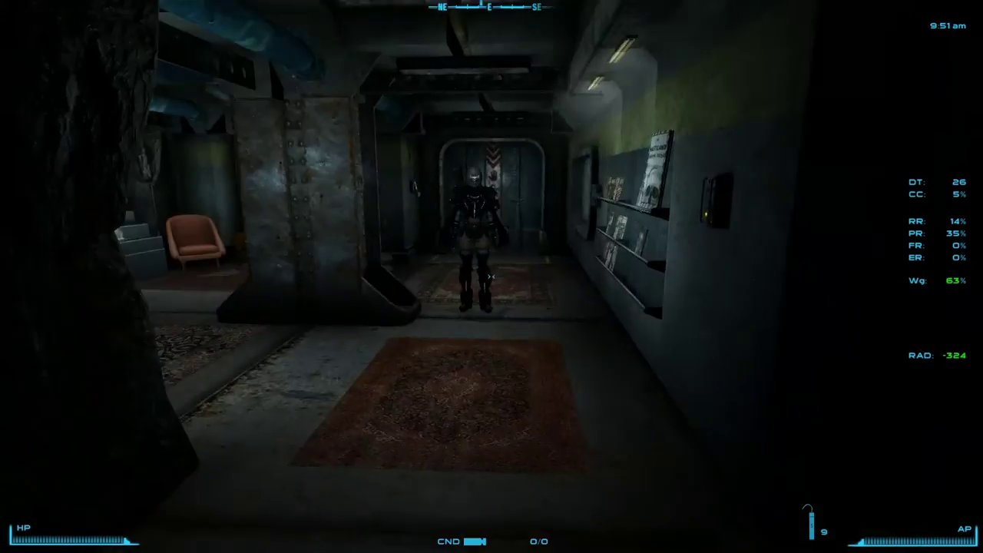
key("w")
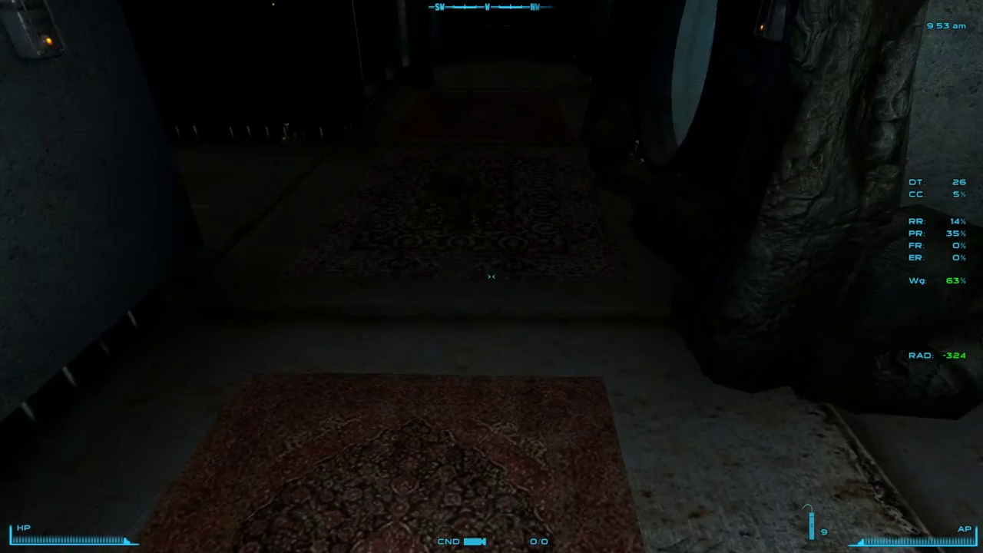
key("w")
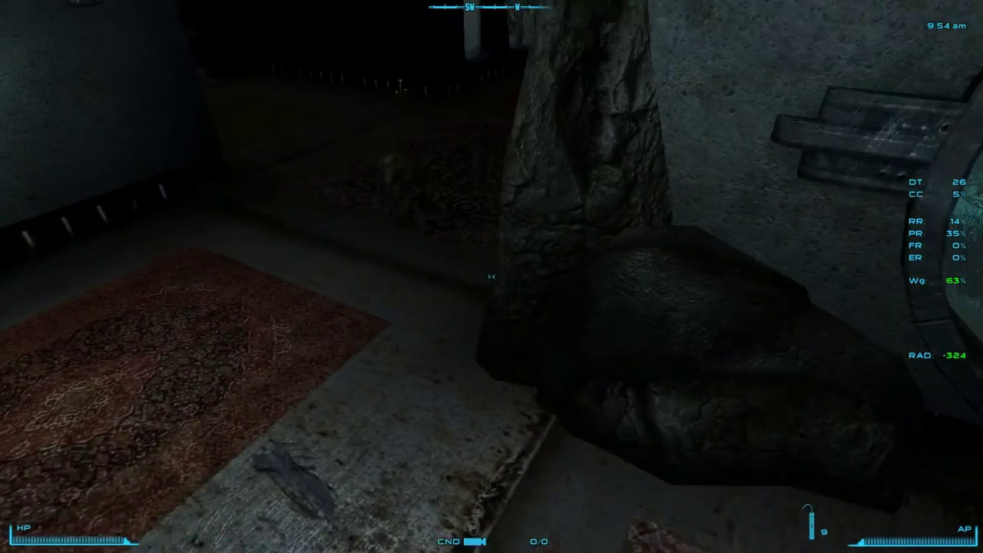
key("w")
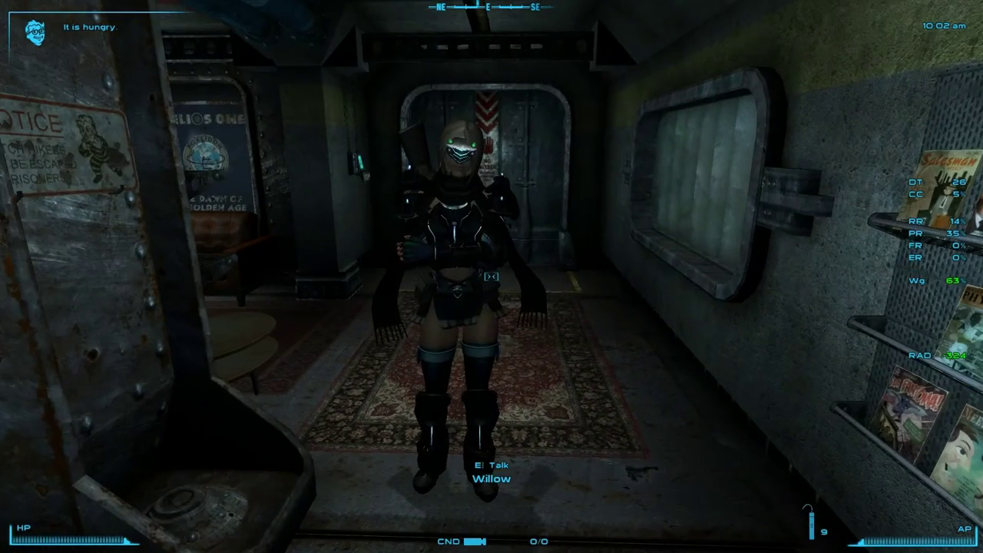
key("e")
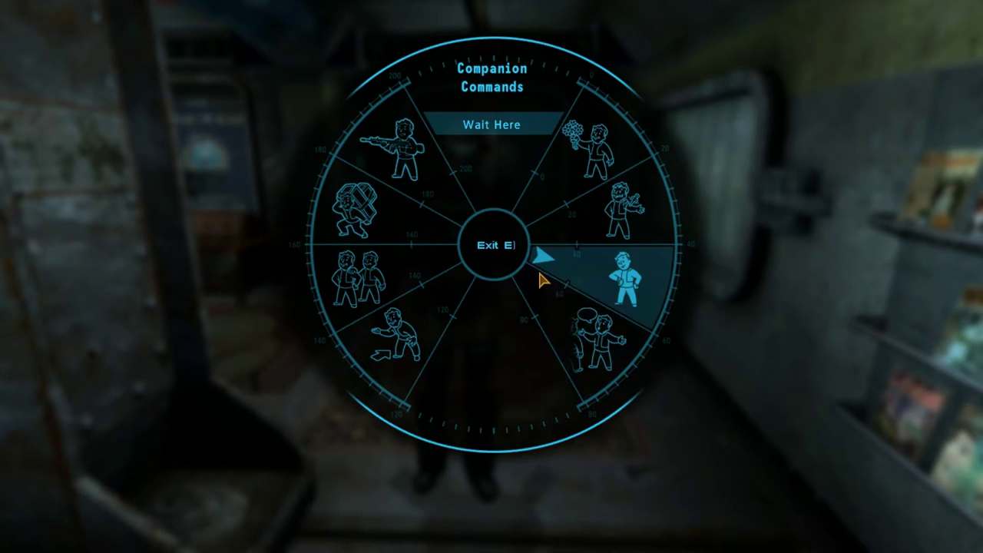
- Leave Willow's wheel, then give Sergeant Schultz another Brahmin Steak and end the talk
left_click(489, 248)
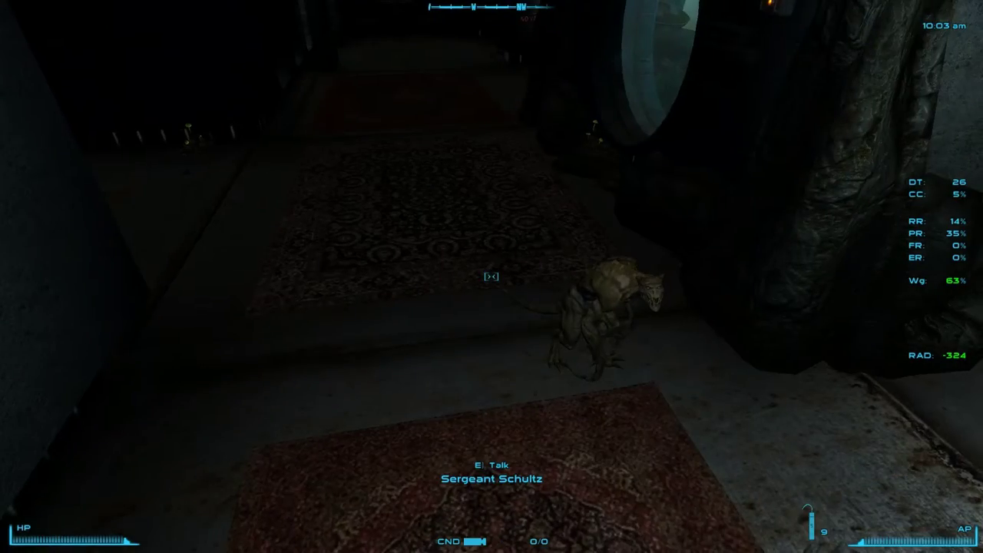
key("e")
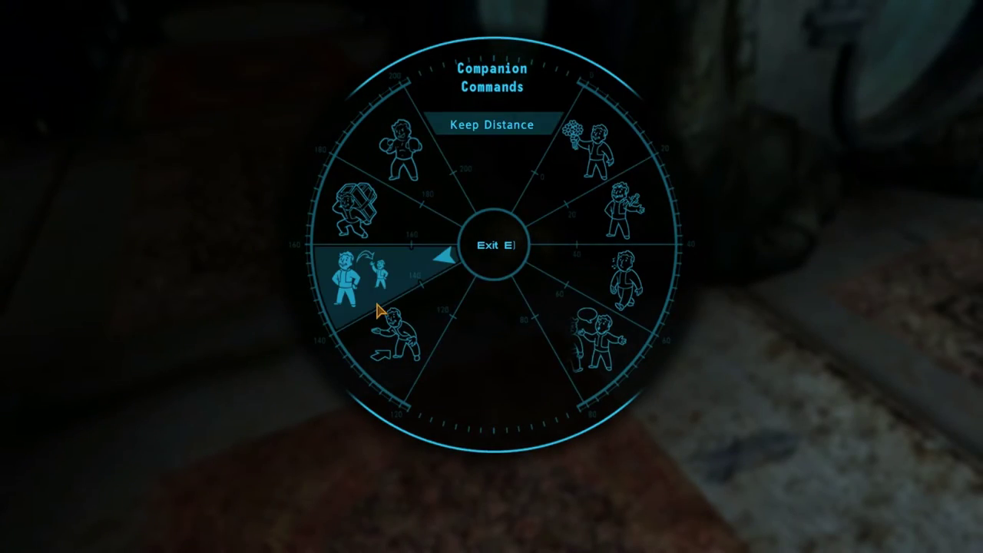
left_click(634, 353)
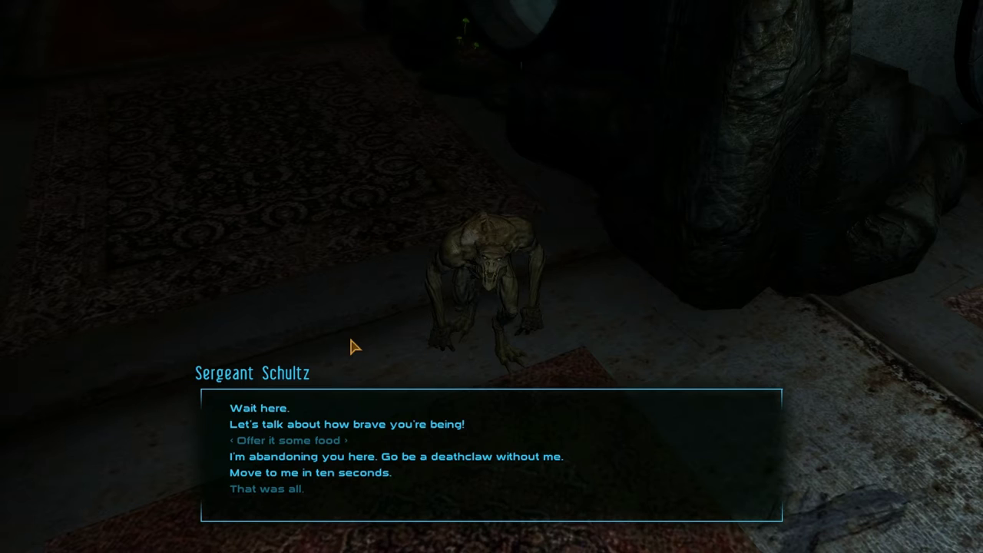
left_click(315, 444)
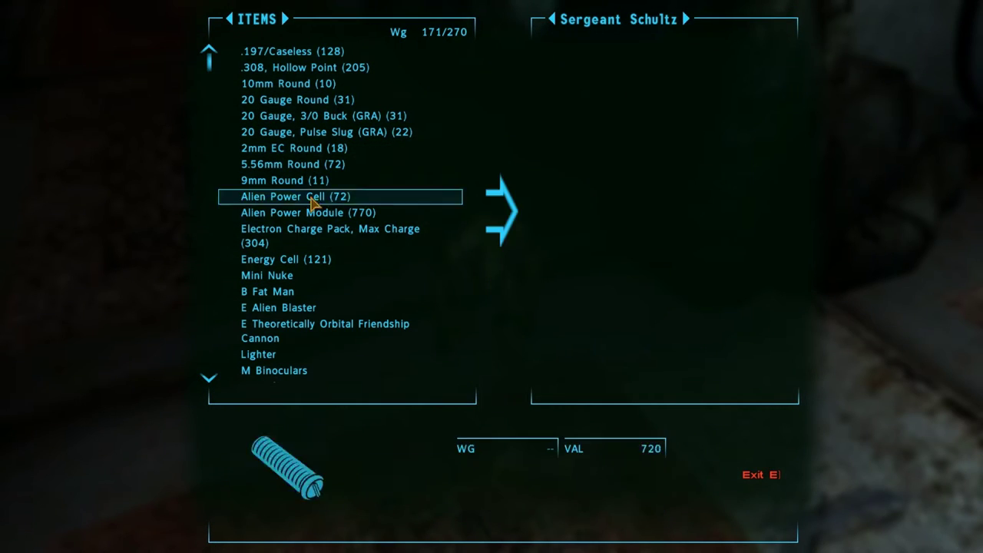
left_click(285, 18)
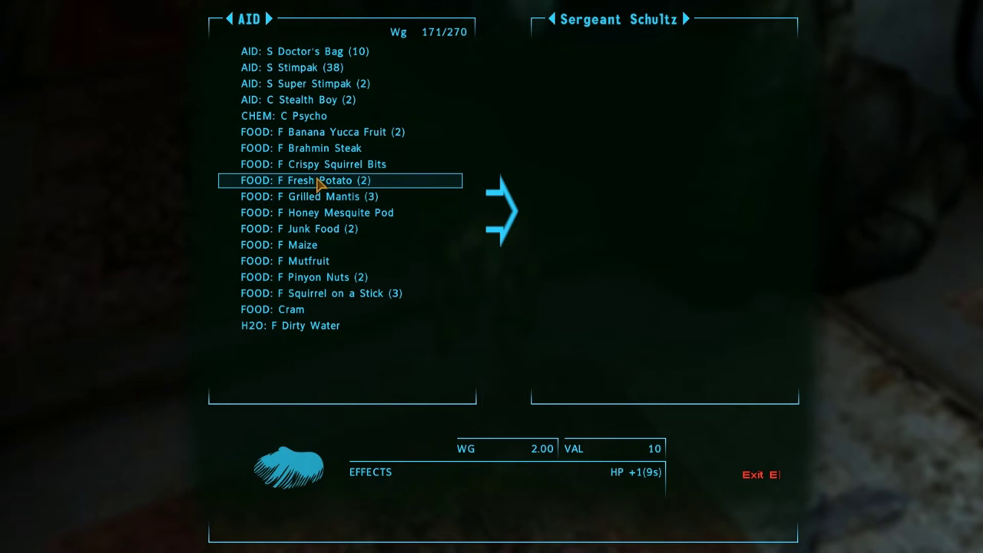
left_click(328, 151)
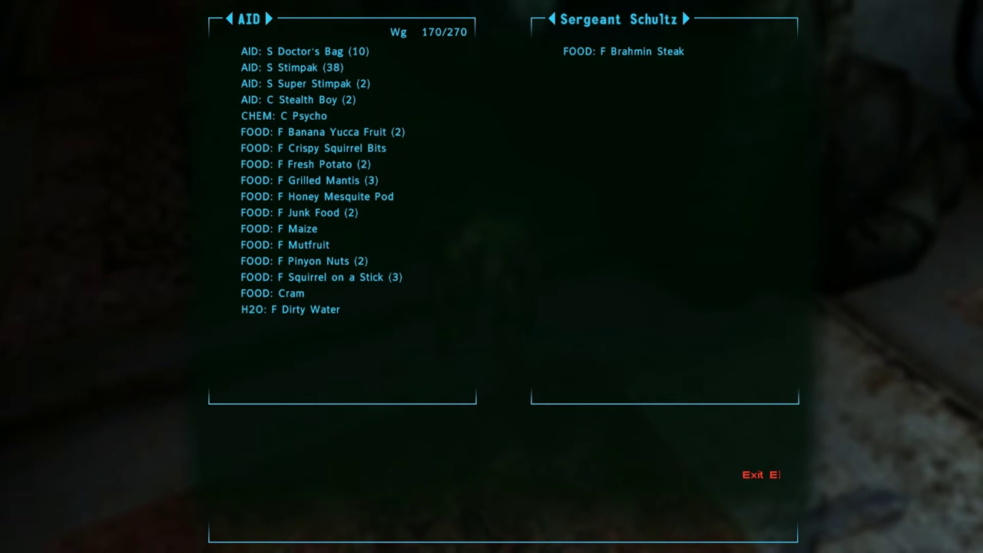
left_click(753, 475)
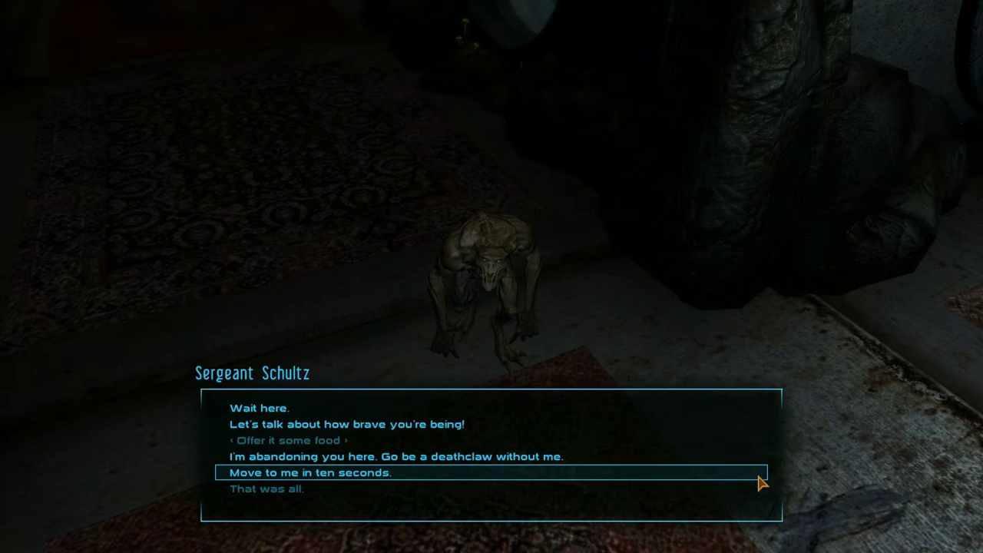
left_click(254, 489)
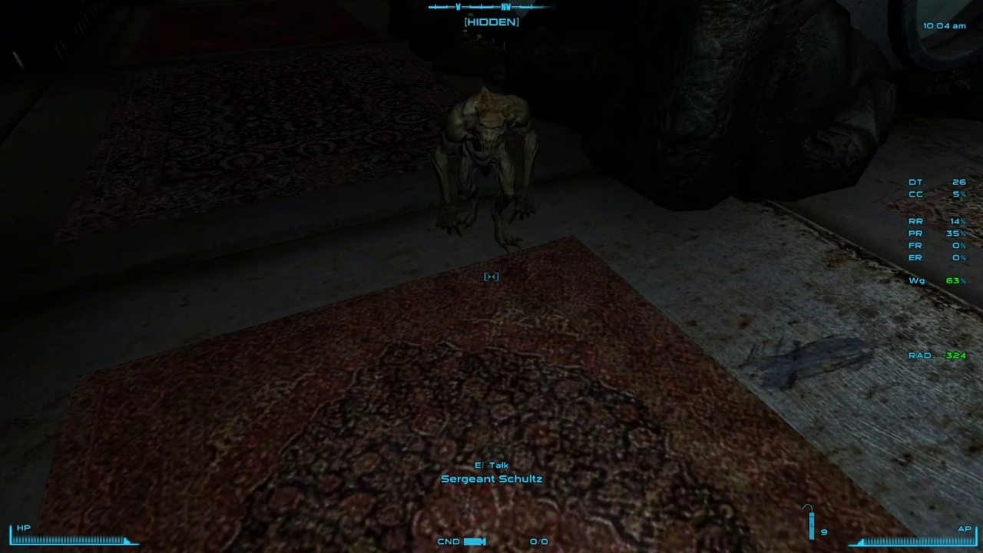
- Walk through the carpeted room and corridors in first-person view to reach the Storyteller
key("w")
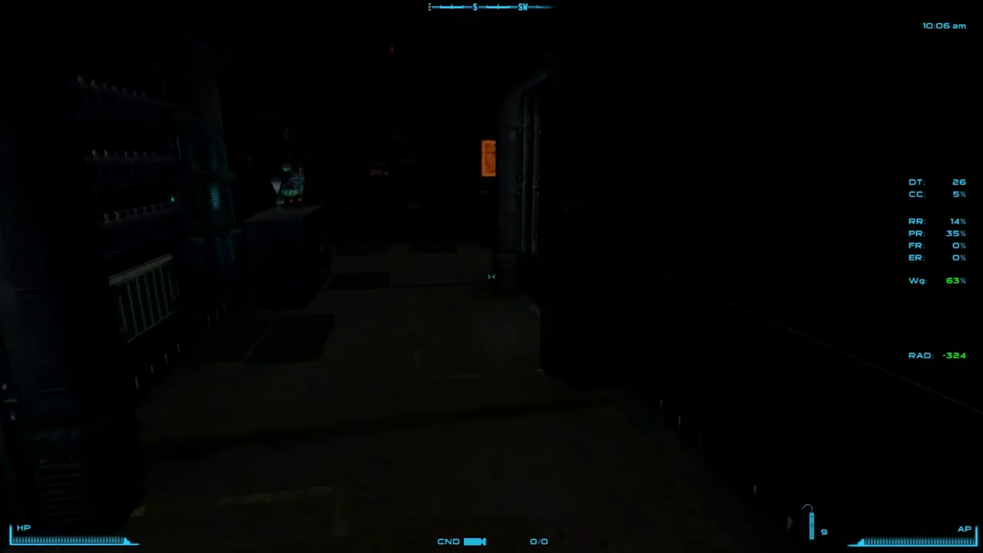
key("e")
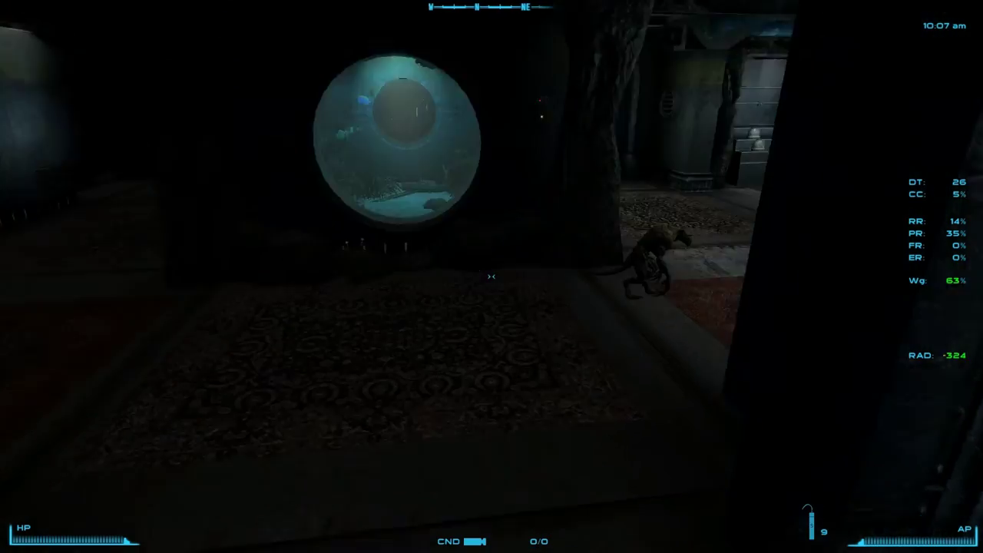
key("w")
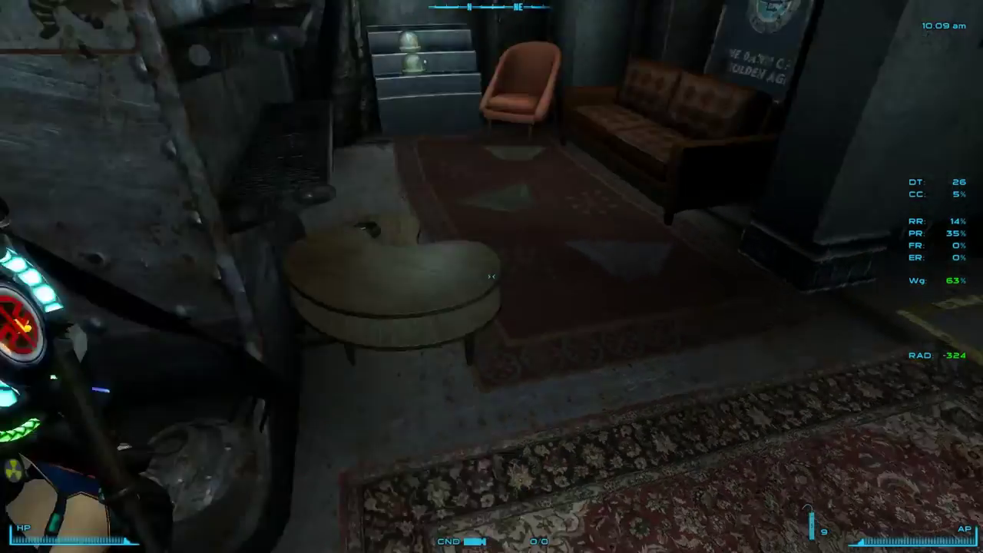
key("f")
key("w")
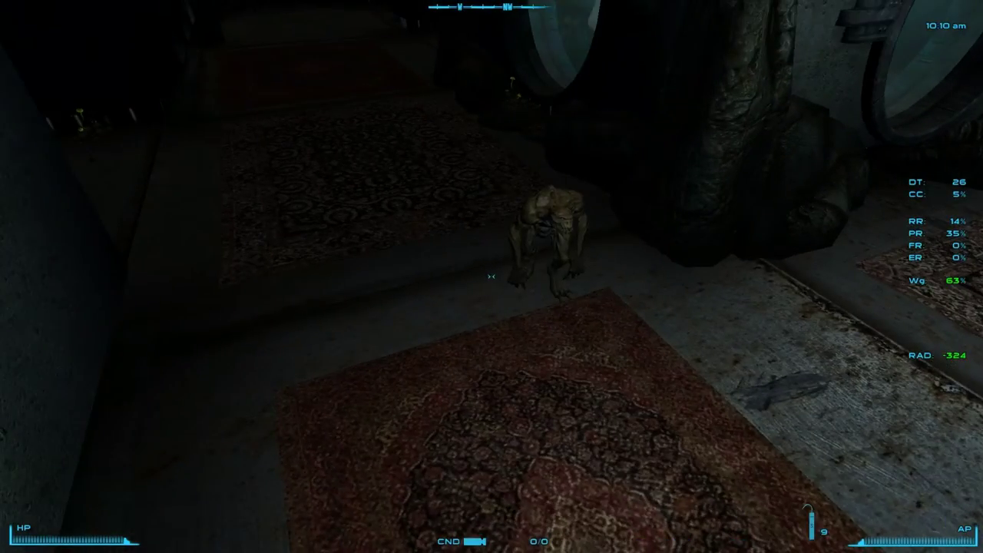
key("w")
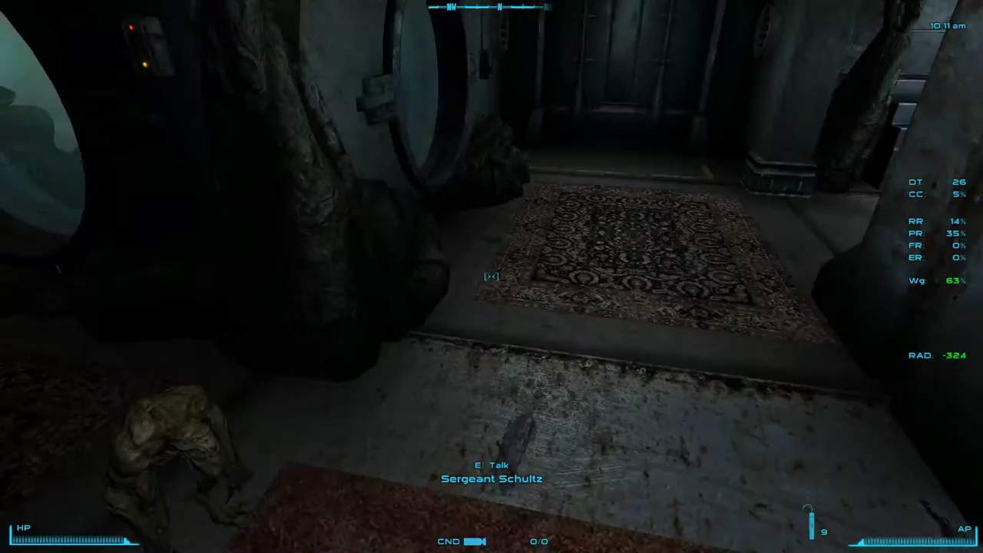
key("w")
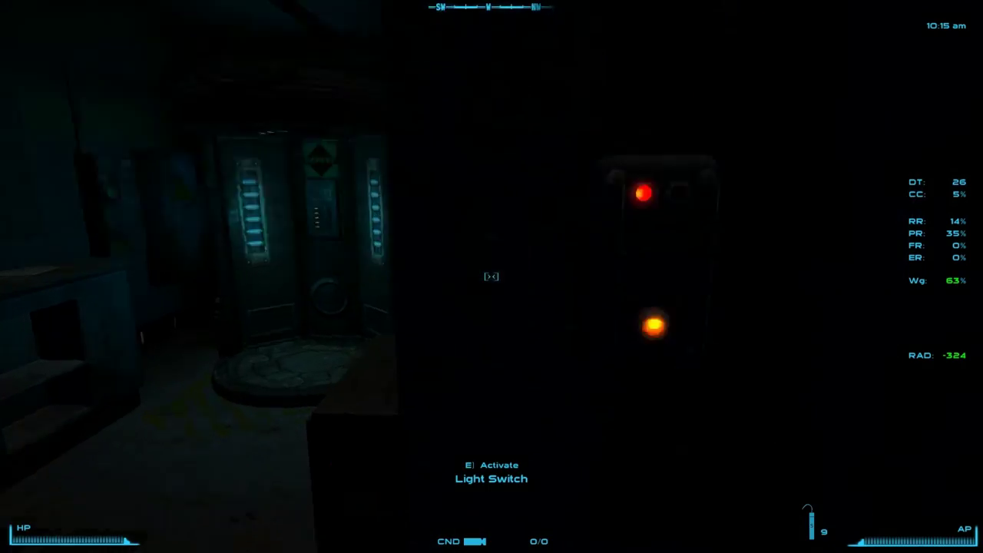
key("w")
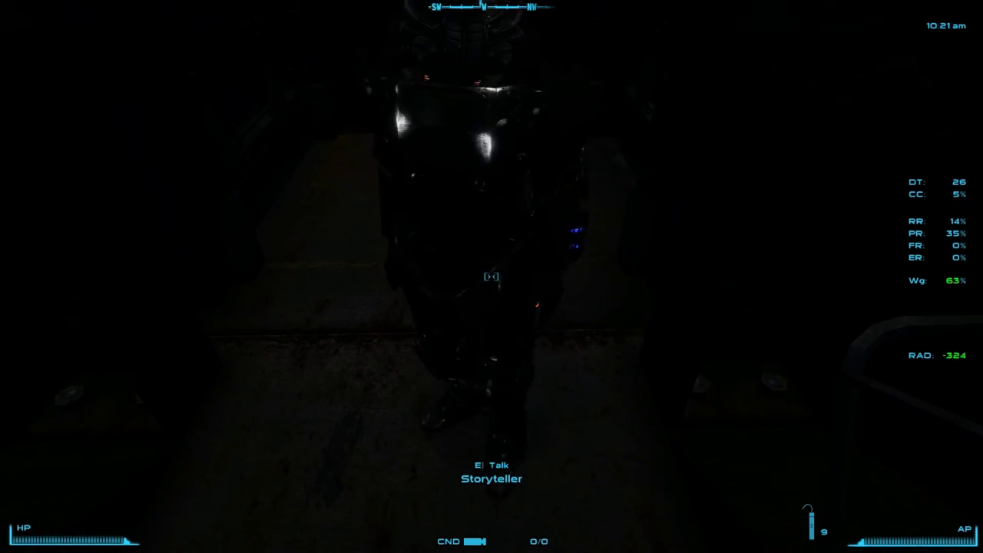
- Open the Storyteller's Companion Commands wheel and choose Talk To
key("e")
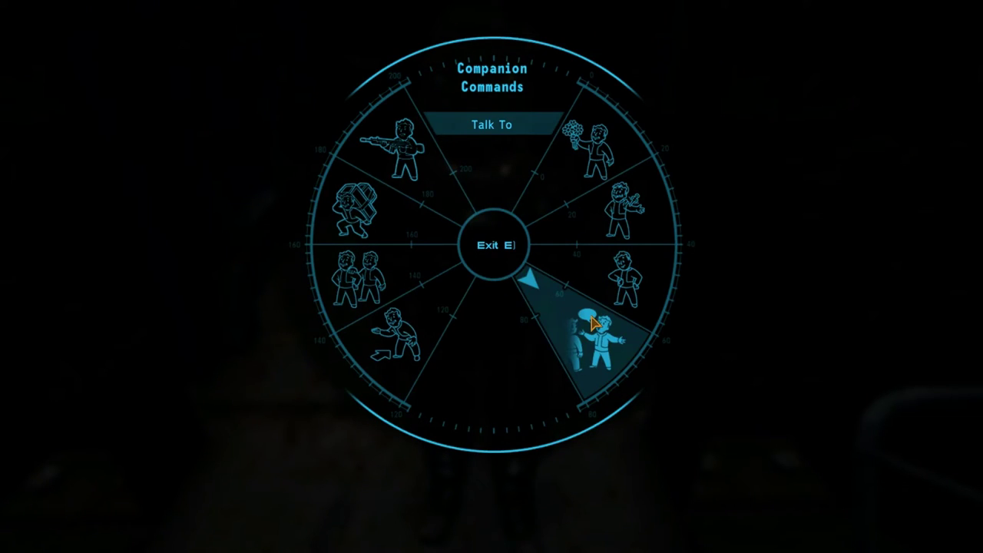
left_click(593, 324)
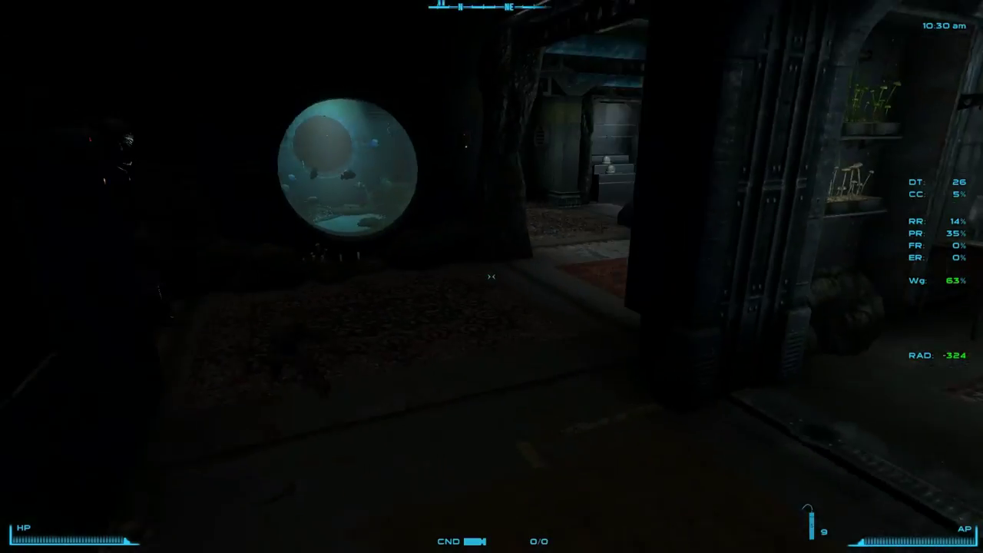
- Walk through the sofa room and magazine hallway past Willow and the Storyteller to Schultz
key("w")
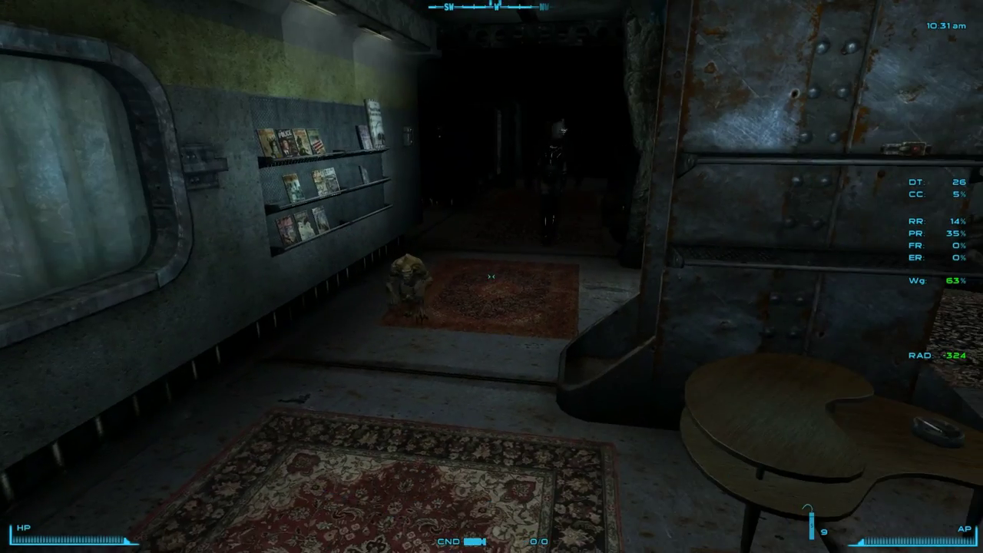
key("a")
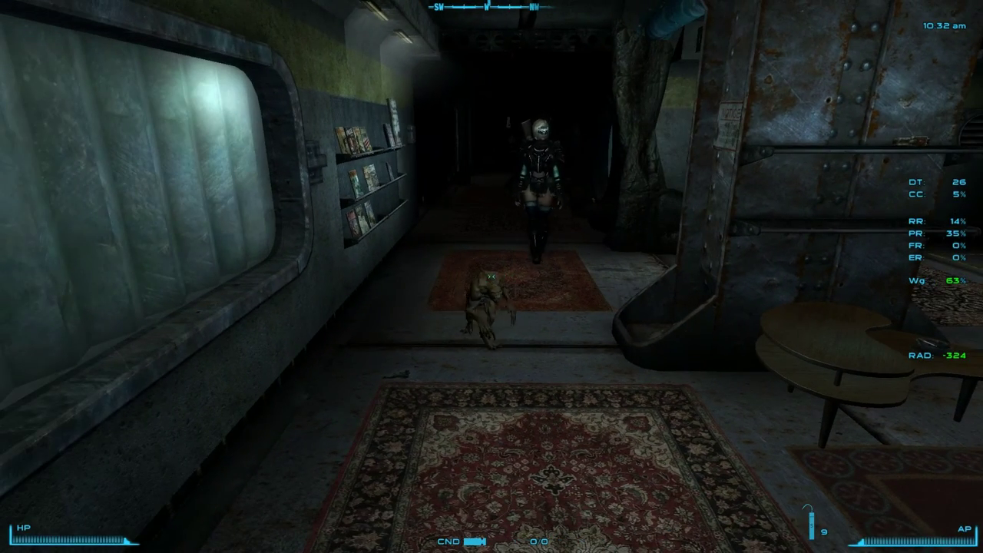
key("w")
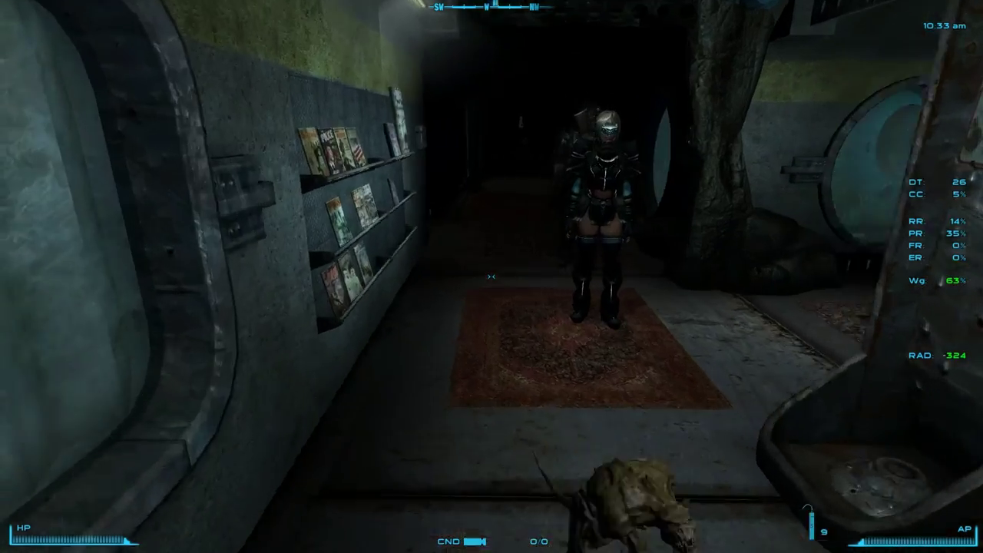
key("w")
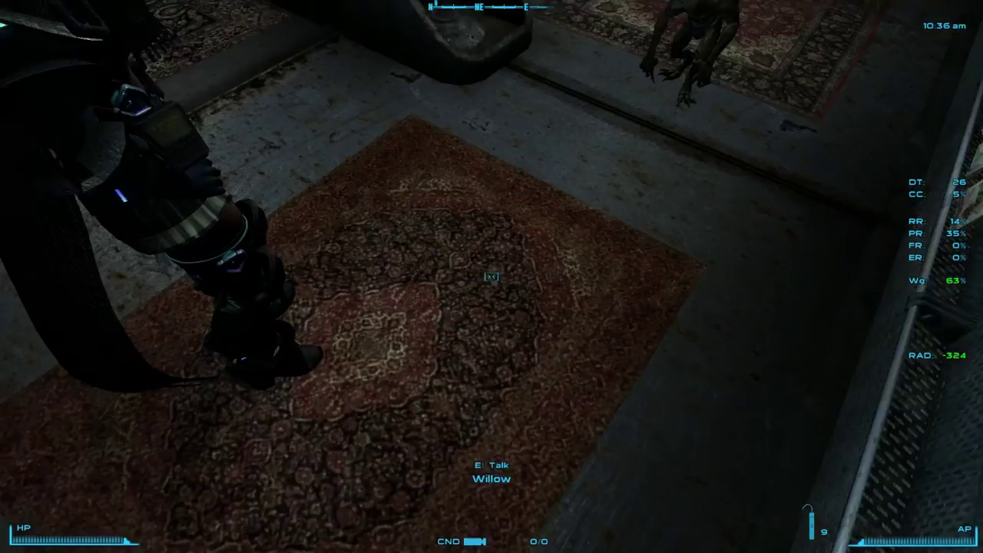
key("w")
key("w")
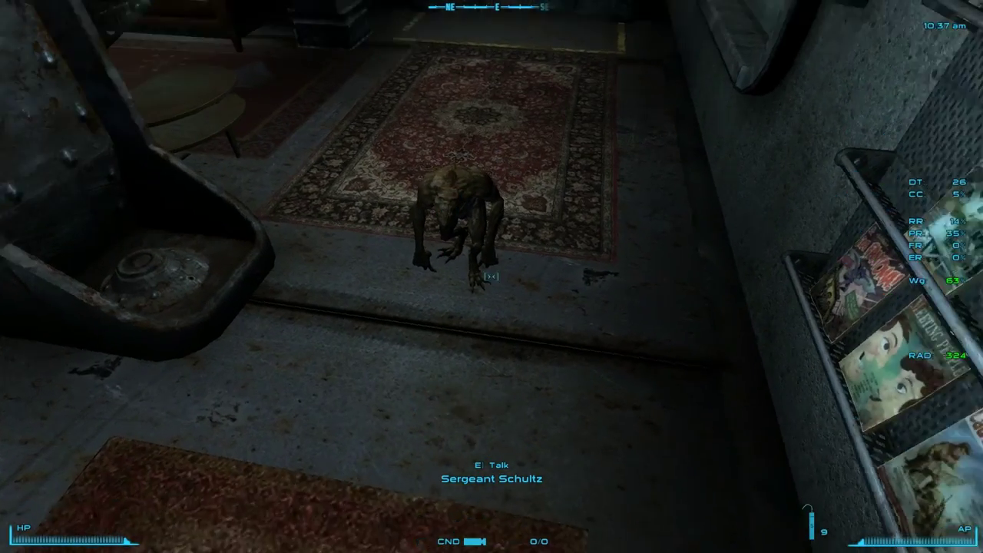